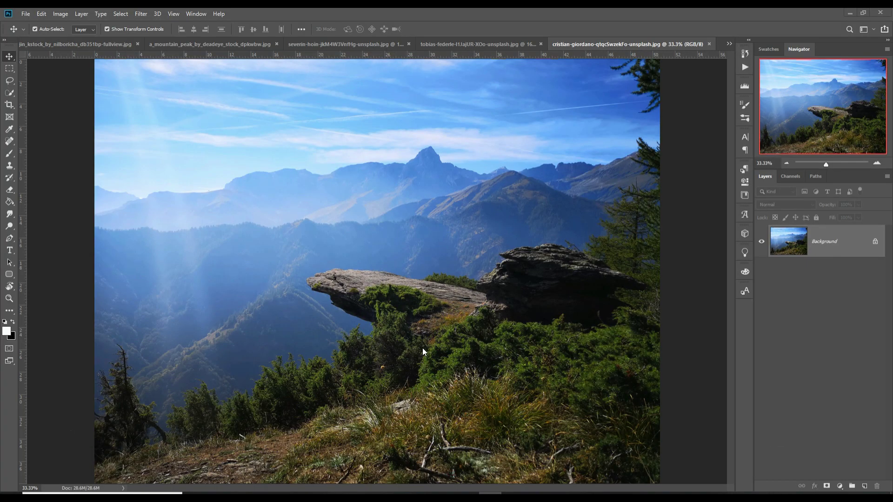
# Step: Zoom in on the rock ledge and the bushes below it, ready to trace with the Pen tool
pyautogui.scroll(1, 326, 326)
pyautogui.scroll(1, 334, 323)
pyautogui.scroll(2, 335, 324)
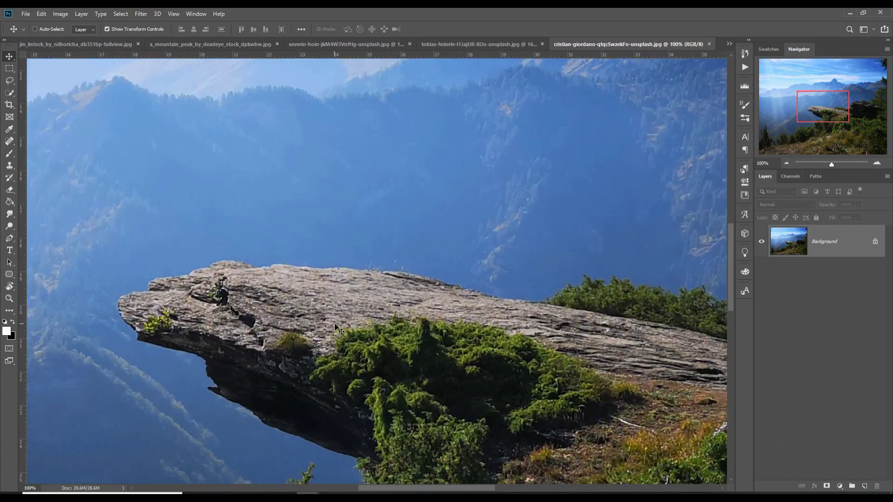
pyautogui.scroll(2, 336, 325)
pyautogui.moveTo(448, 424); pyautogui.dragTo(430, 278)
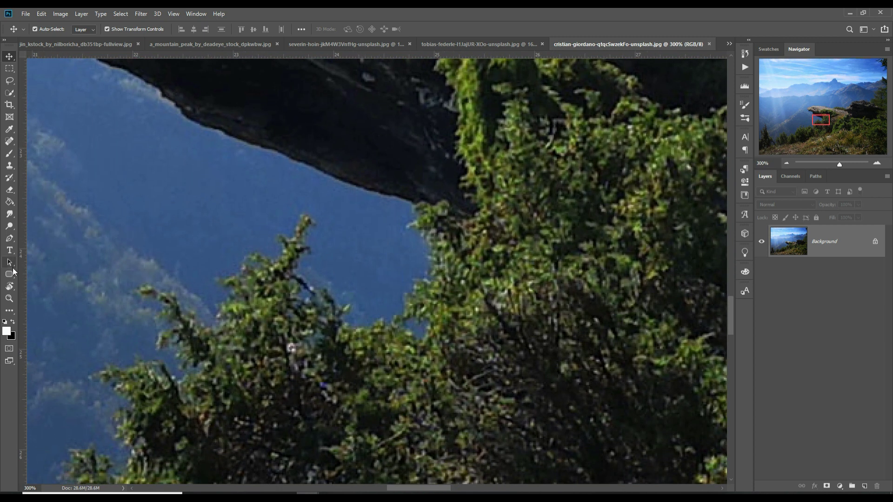
pyautogui.click(8, 242)
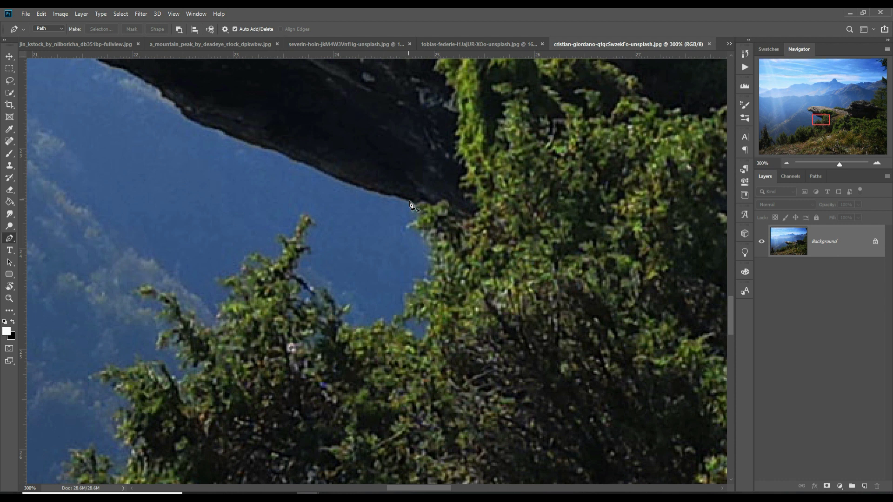
pyautogui.scroll(2, 430, 210)
# Step: Trace anchor points along the underside of the rock ledge
pyautogui.click(441, 159)
pyautogui.click(385, 142)
pyautogui.click(357, 134)
pyautogui.click(305, 117)
pyautogui.click(288, 107)
pyautogui.click(271, 98)
pyautogui.moveTo(217, 100); pyautogui.dragTo(361, 275)
pyautogui.moveTo(314, 232); pyautogui.dragTo(303, 229)
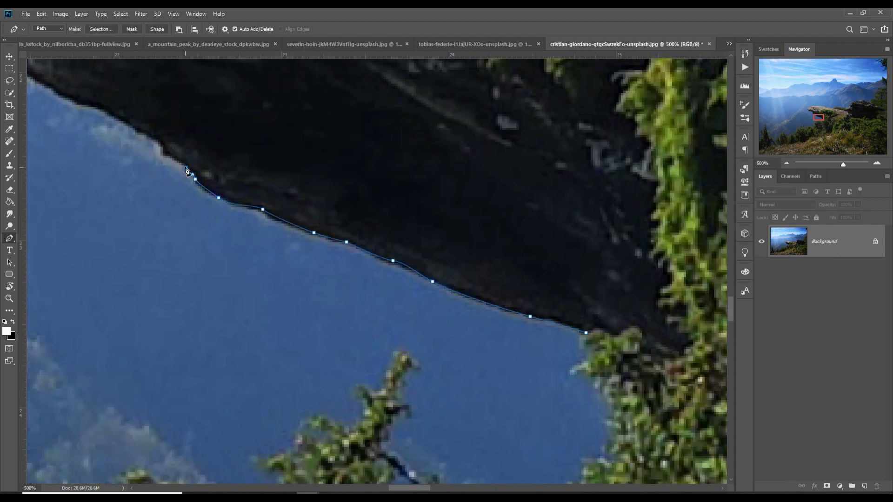
pyautogui.click(58, 91)
# Step: Continue the path around the ledge's tip and onto its top edge, panning along
pyautogui.moveTo(65, 96); pyautogui.dragTo(335, 244)
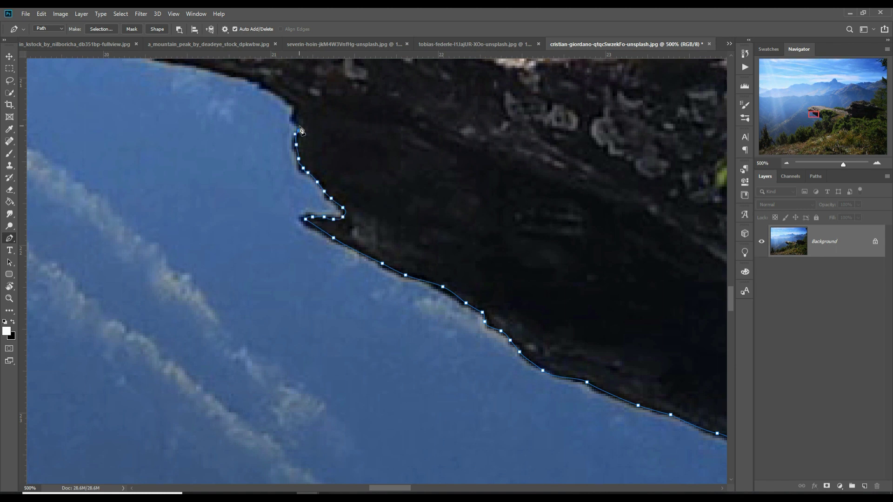
pyautogui.moveTo(215, 74); pyautogui.dragTo(377, 227)
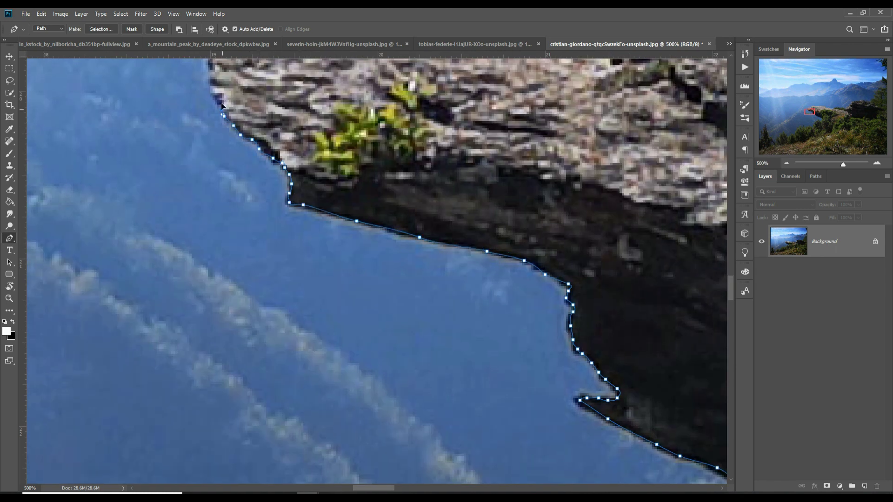
pyautogui.click(212, 77)
pyautogui.moveTo(224, 66); pyautogui.dragTo(293, 279)
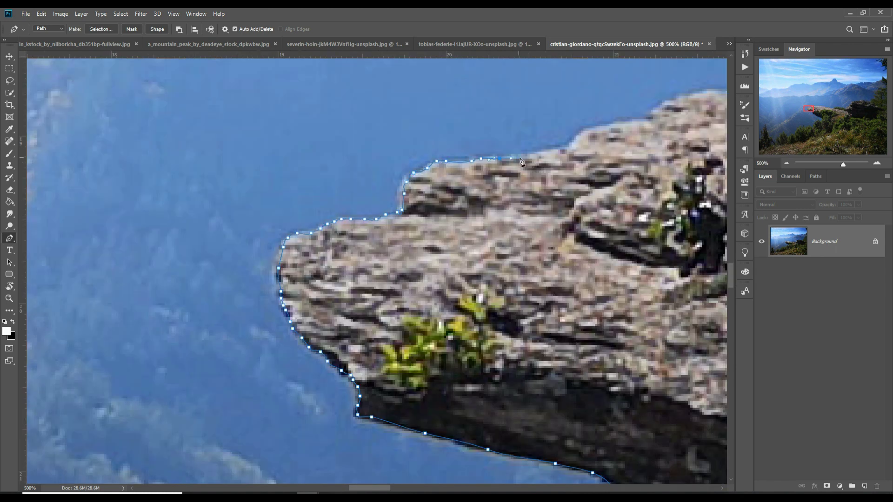
pyautogui.moveTo(709, 99); pyautogui.dragTo(267, 116)
pyautogui.click(332, 109)
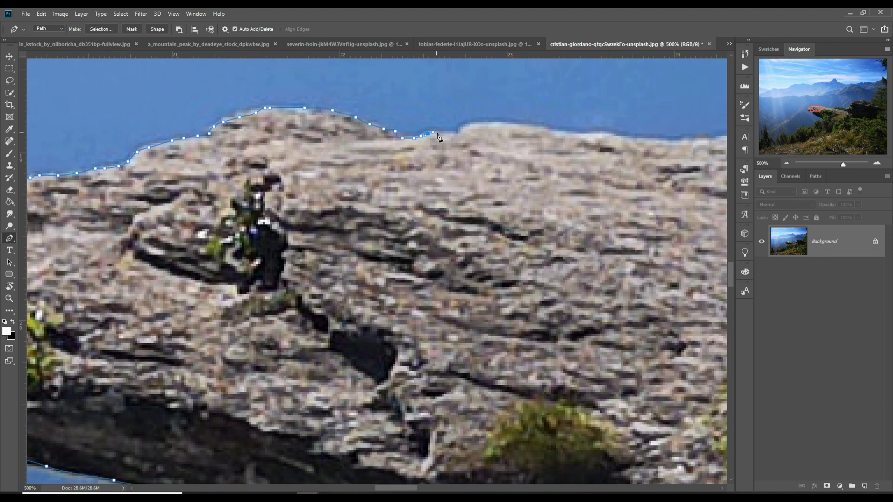
pyautogui.moveTo(711, 145); pyautogui.dragTo(257, 197)
pyautogui.click(316, 190)
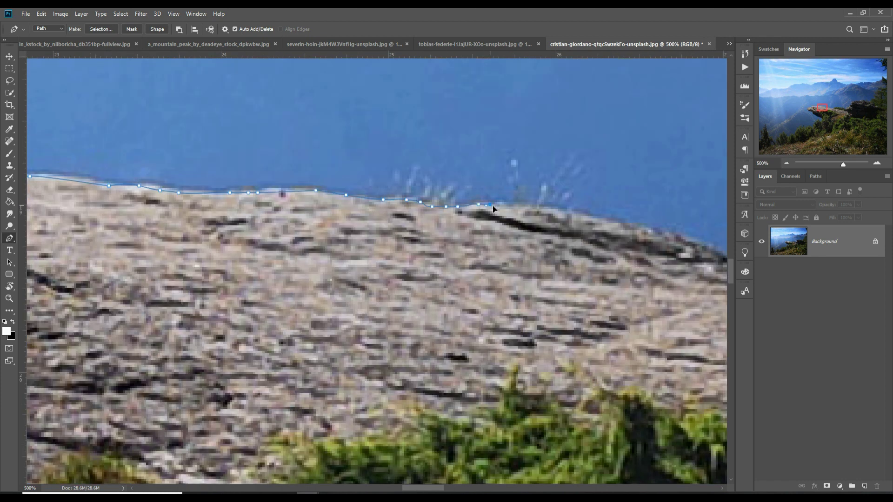
pyautogui.moveTo(687, 243); pyautogui.dragTo(220, 156)
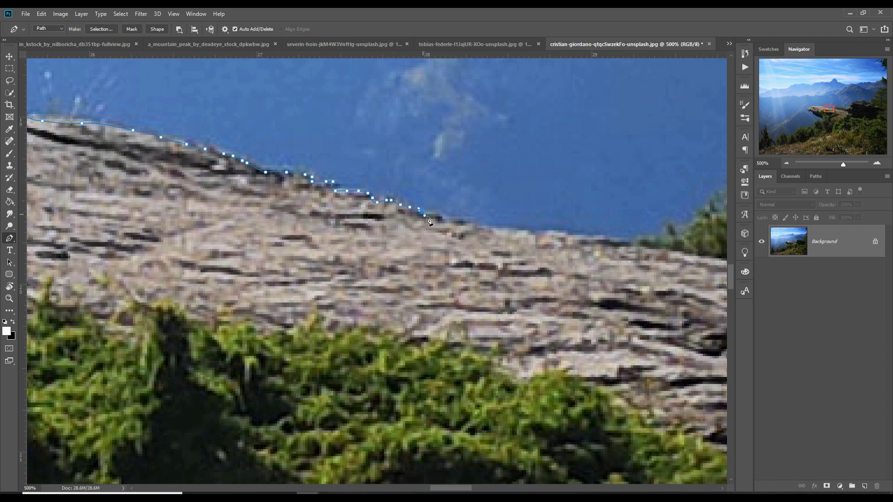
# Step: Finish the top edge and the ledge's back with curved anchors, then fit the photo on screen
pyautogui.moveTo(721, 263); pyautogui.dragTo(278, 121)
pyautogui.moveTo(375, 134); pyautogui.dragTo(388, 134)
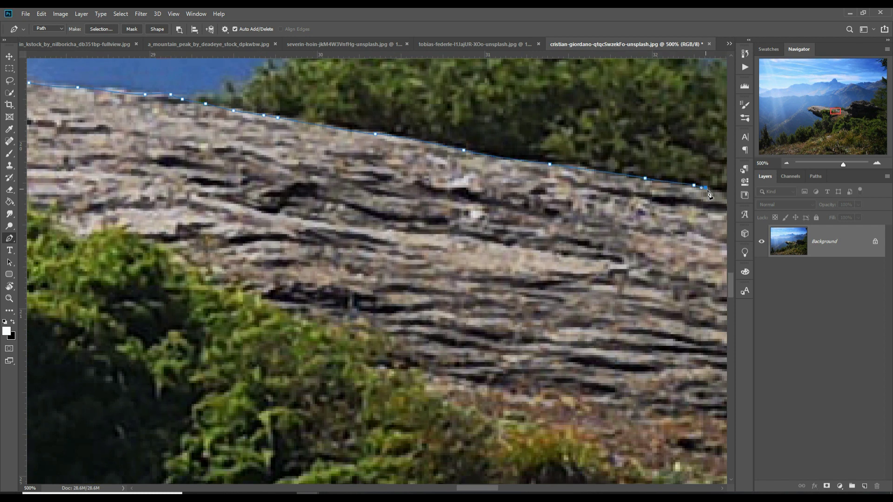
pyautogui.moveTo(709, 194); pyautogui.dragTo(277, 96)
pyautogui.click(569, 134)
pyautogui.click(609, 144)
pyautogui.moveTo(725, 170); pyautogui.dragTo(432, 143)
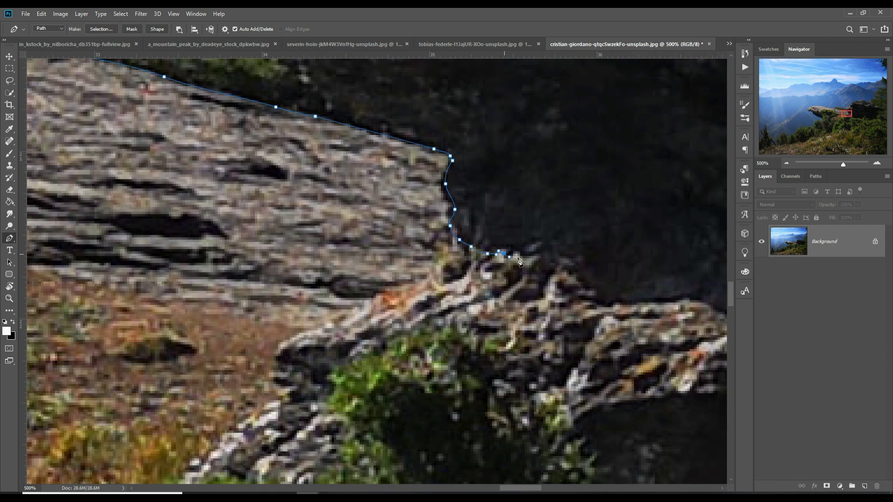
pyautogui.scroll(-5, 675, 305)
pyautogui.scroll(-3, 558, 325)
pyautogui.scroll(-3, 465, 335)
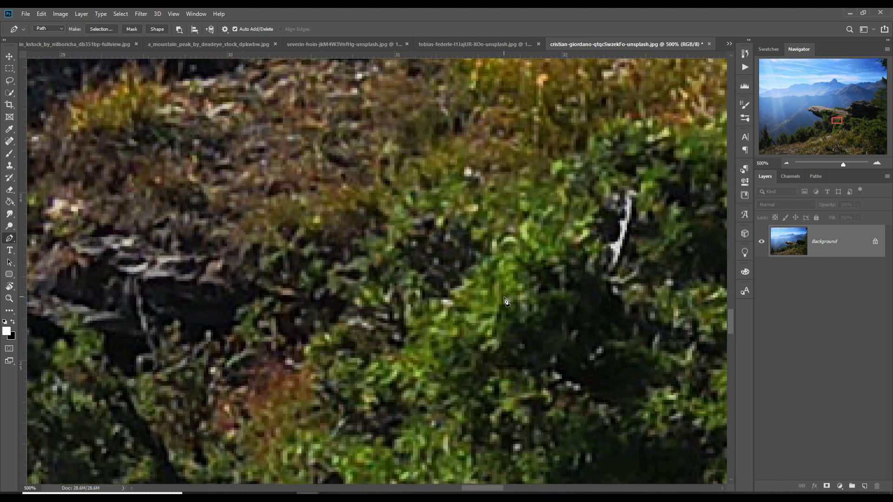
pyautogui.hotkey('ctrl', '0')
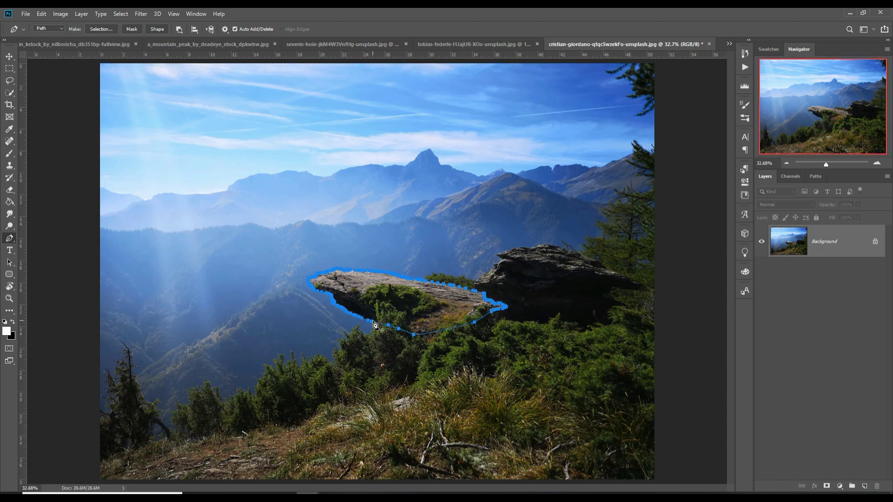
# Step: Create a new blank 3840x2160 document
pyautogui.click(10, 57)
pyautogui.click(25, 14)
pyautogui.click(593, 171)
pyautogui.hotkey('ctrl', 'n')
pyautogui.click(279, 276)
pyautogui.click(569, 377)
# Step: Float the mountain photo window and drag it toward the new document, declining the bit-depth warning
pyautogui.click(543, 46)
pyautogui.moveTo(580, 47); pyautogui.dragTo(579, 83)
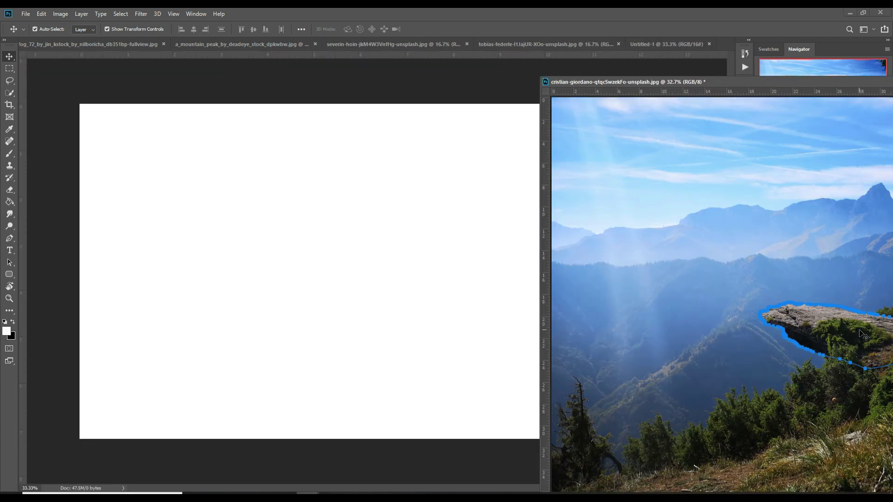
pyautogui.moveTo(863, 335); pyautogui.dragTo(508, 329)
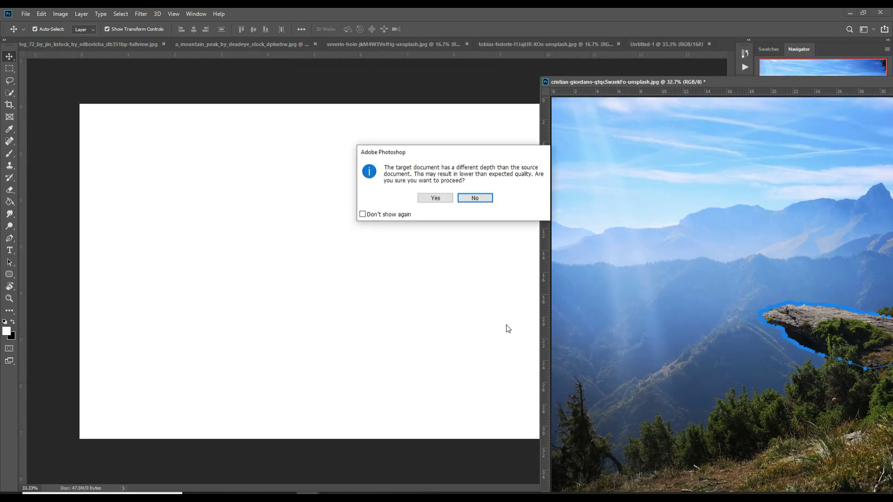
pyautogui.click(475, 200)
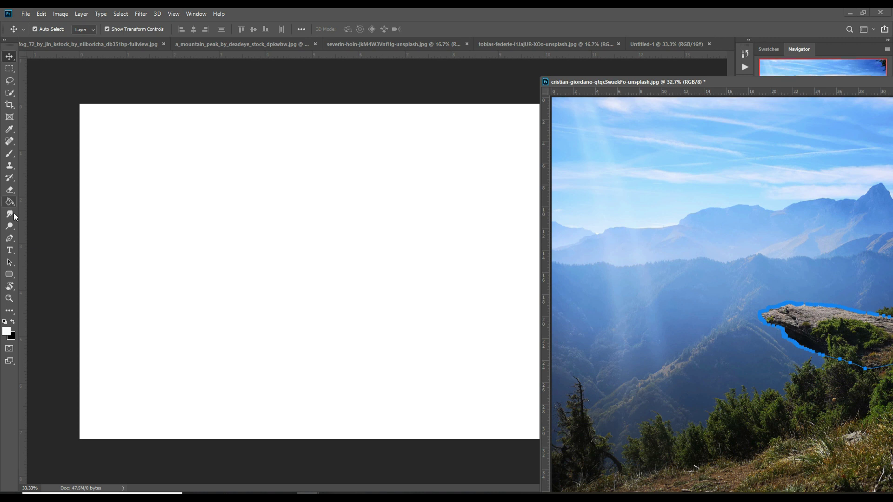
# Step: Convert the traced rock outline path into a selection
pyautogui.click(9, 238)
pyautogui.rightClick(840, 335)
pyautogui.click(862, 207)
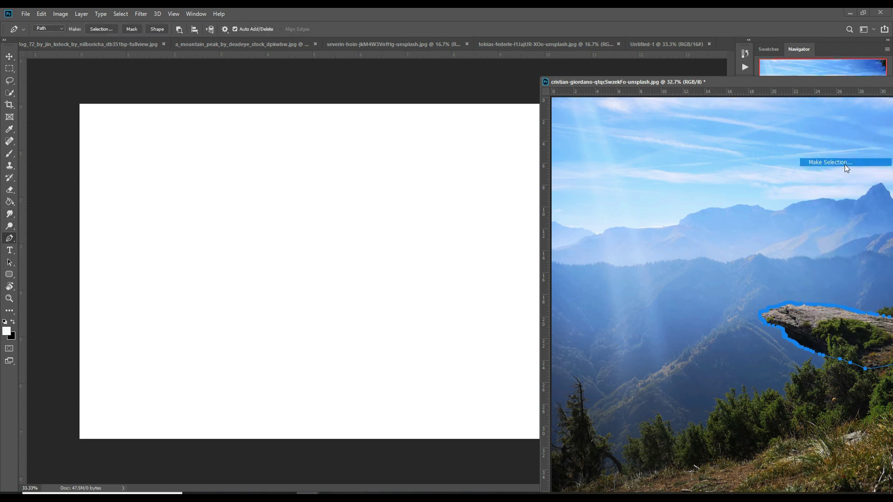
pyautogui.click(491, 141)
# Step: Drag the selected rock into the new document, then undo that placement
pyautogui.click(10, 57)
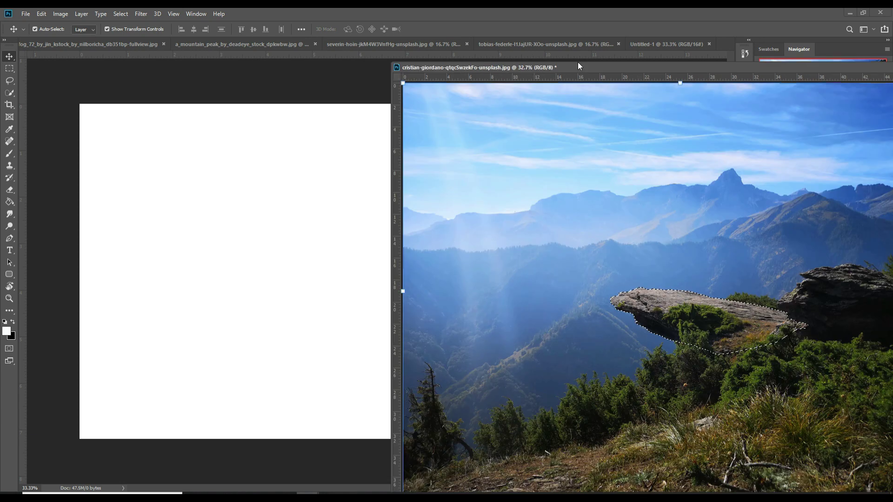
pyautogui.moveTo(695, 88); pyautogui.dragTo(494, 68)
pyautogui.moveTo(643, 306)
pyautogui.mouseDown()
pyautogui.moveTo(654, 312)
pyautogui.moveTo(231, 300)
pyautogui.mouseUp()
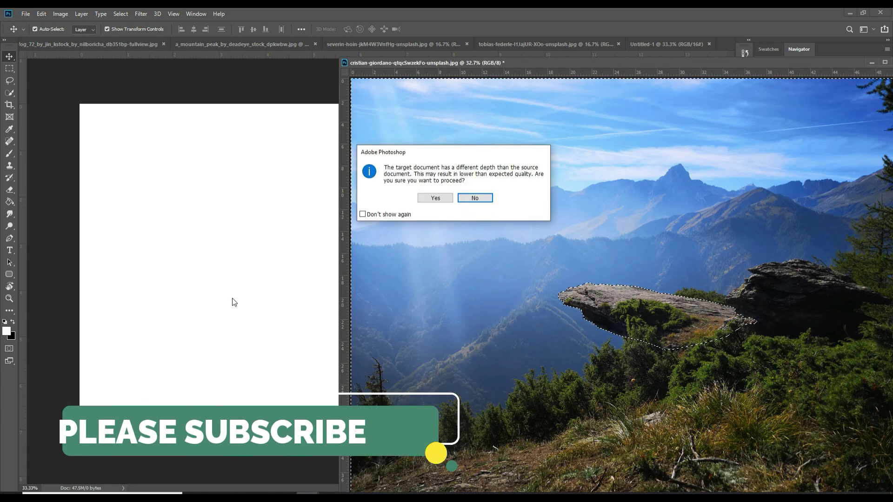
pyautogui.click(436, 198)
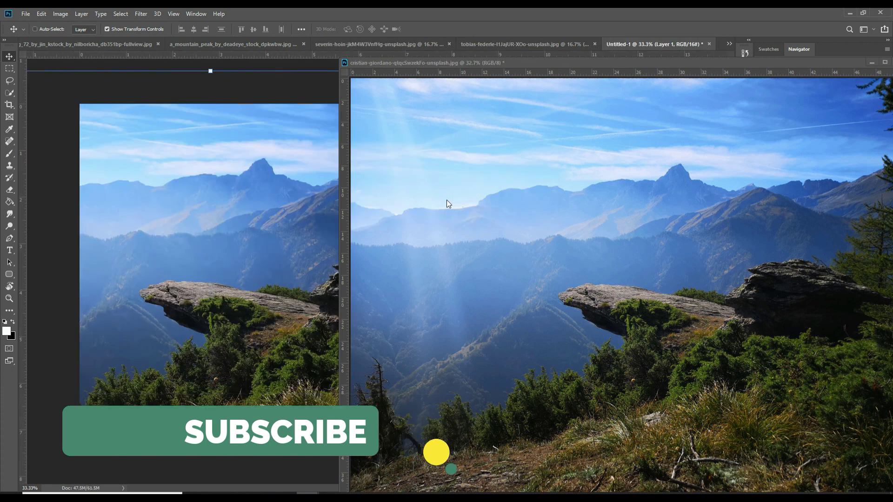
pyautogui.hotkey('ctrl', 'z')
# Step: Adjust the selection in the mountain photo and drag the rock into the new document again
pyautogui.click(617, 294)
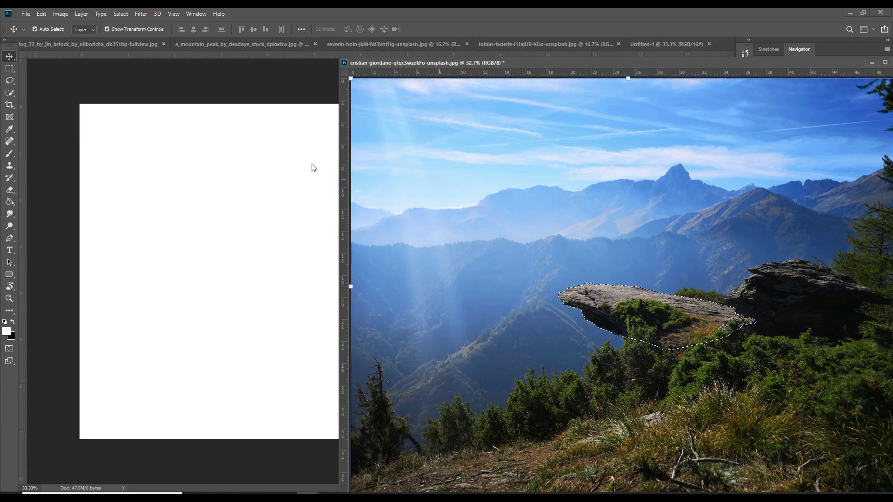
pyautogui.click(140, 14)
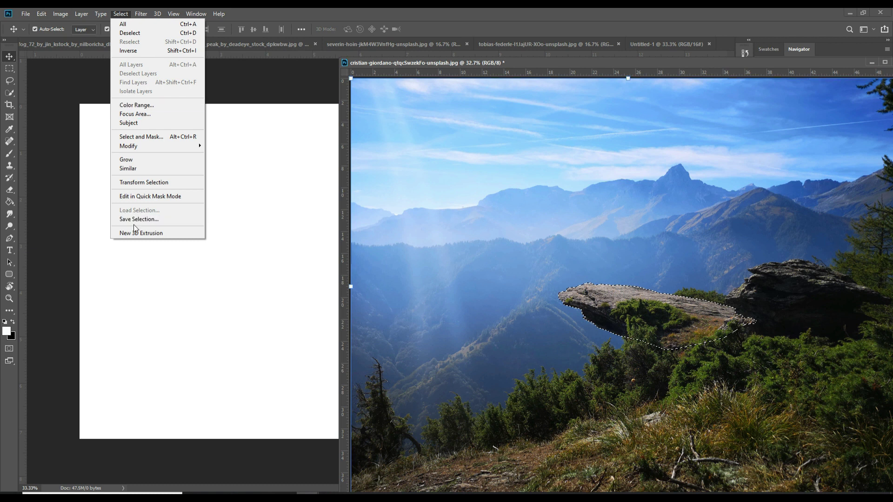
pyautogui.click(128, 50)
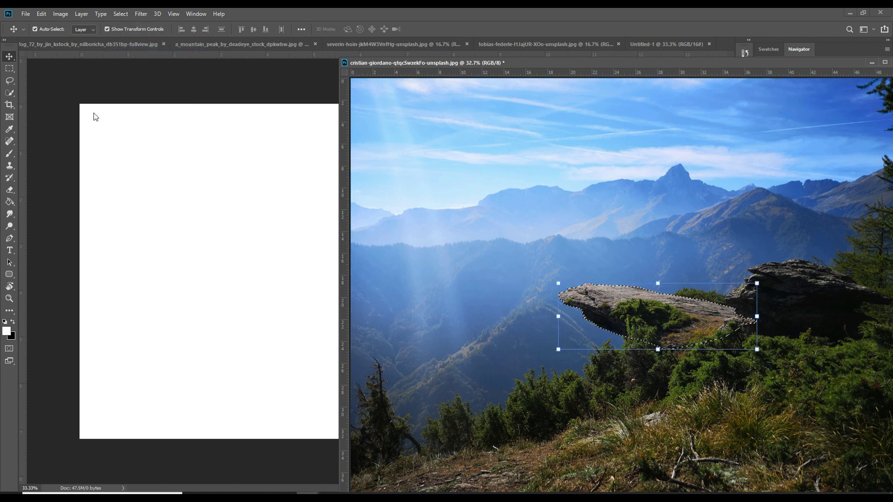
pyautogui.moveTo(631, 66); pyautogui.dragTo(728, 79)
pyautogui.moveTo(726, 309); pyautogui.dragTo(301, 320)
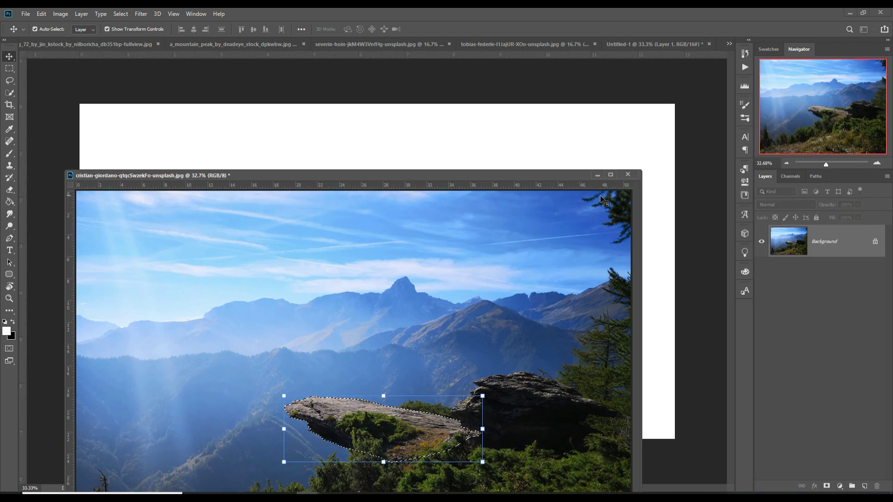
# Step: Apply a warp to the rock layer in the new document
pyautogui.click(597, 175)
pyautogui.click(42, 13)
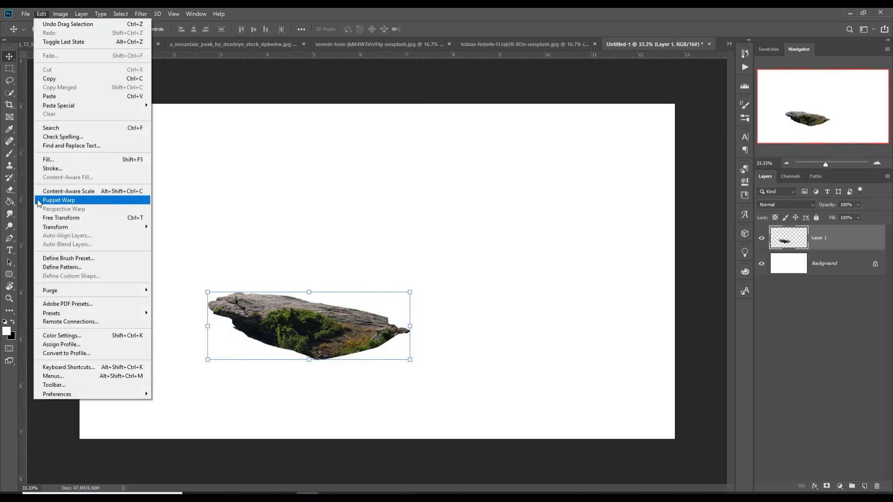
pyautogui.click(179, 284)
pyautogui.moveTo(55, 227)
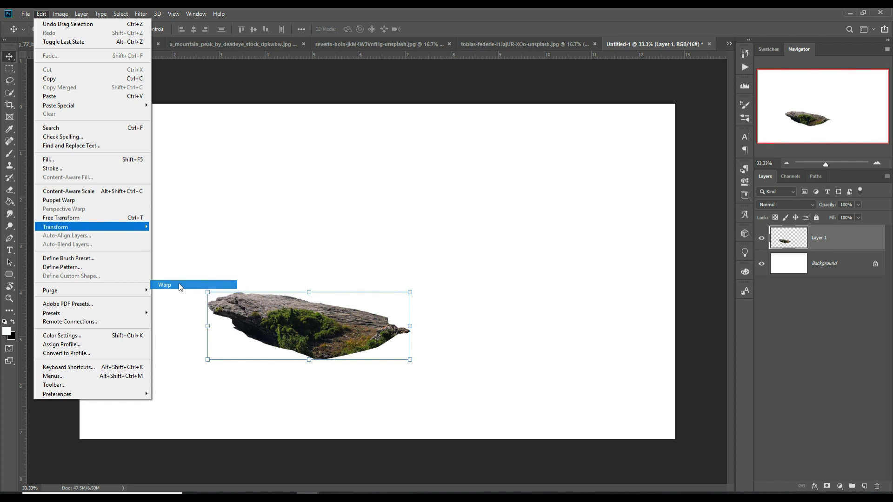
pyautogui.click(428, 29)
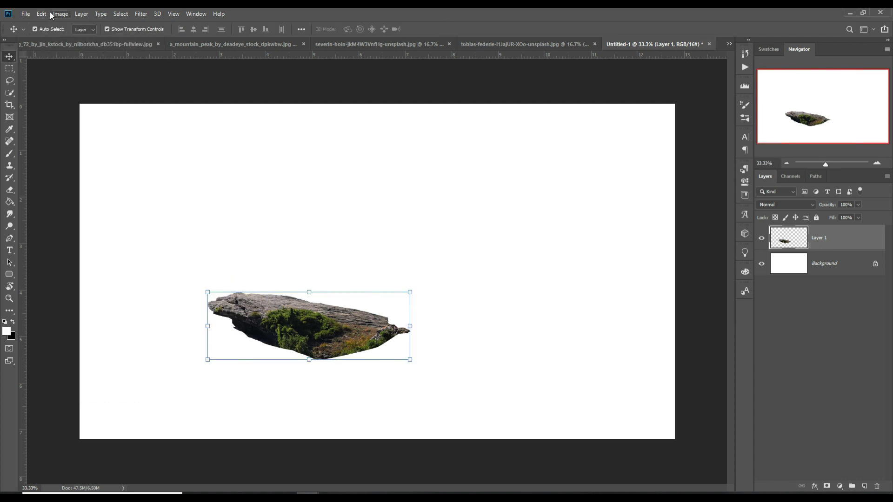
# Step: Flip the rock horizontally, double its size, raise it, and drop the bonsai onto it
pyautogui.click(42, 14)
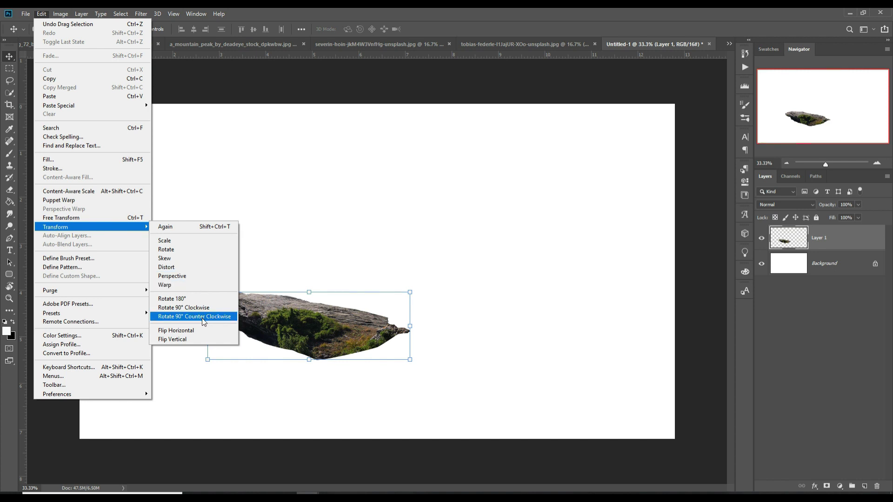
pyautogui.click(201, 330)
pyautogui.moveTo(351, 322)
pyautogui.mouseDown()
pyautogui.moveTo(268, 408)
pyautogui.moveTo(211, 414)
pyautogui.mouseUp()
pyautogui.moveTo(276, 383); pyautogui.dragTo(420, 340)
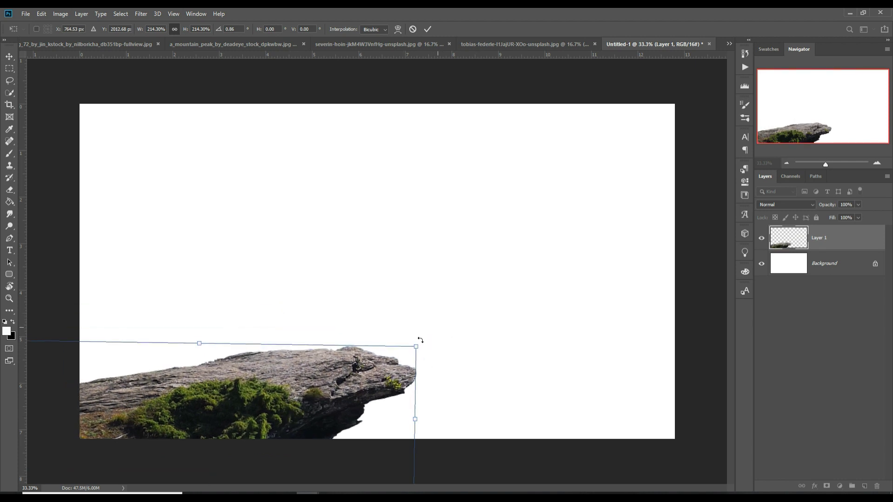
pyautogui.moveTo(328, 385); pyautogui.dragTo(332, 381)
pyautogui.press('Return')
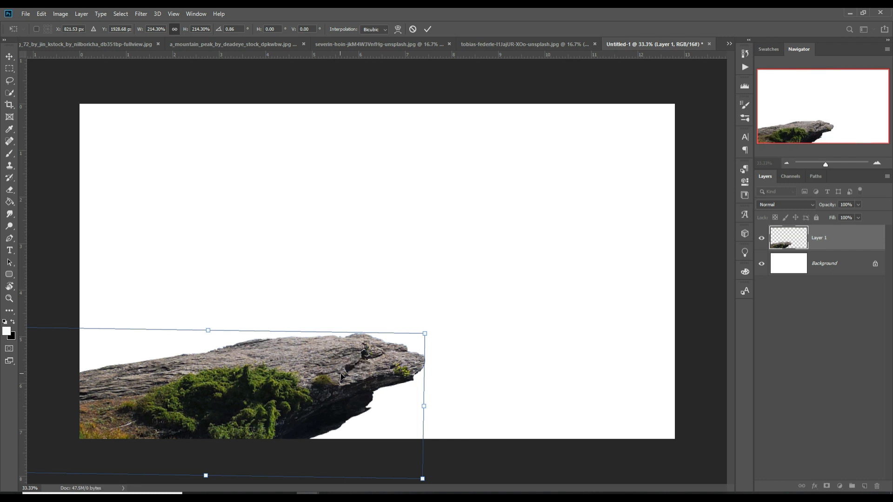
pyautogui.moveTo(679, 335); pyautogui.dragTo(412, 88)
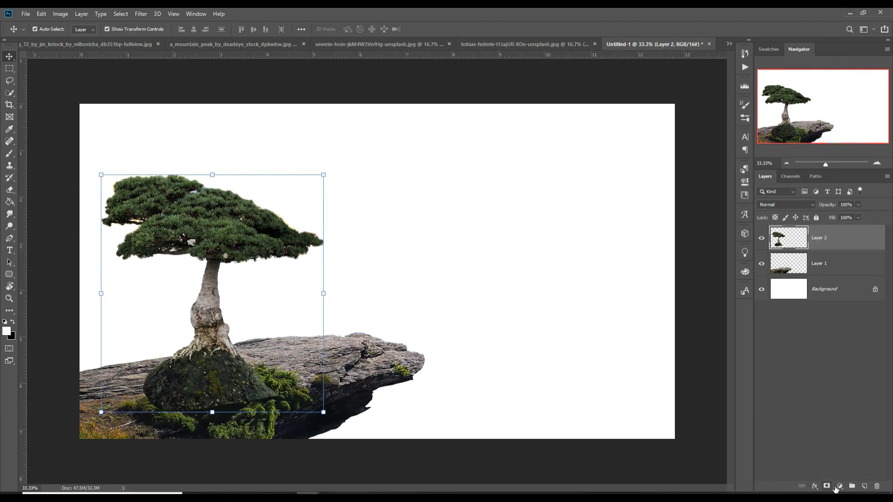
# Step: Place the mountain range behind the ledge and shorten it from the bottom
pyautogui.click(518, 44)
pyautogui.moveTo(517, 43); pyautogui.dragTo(558, 93)
pyautogui.moveTo(591, 279); pyautogui.dragTo(383, 287)
pyautogui.hotkey('ctrl', 't')
pyautogui.moveTo(377, 478); pyautogui.dragTo(377, 393)
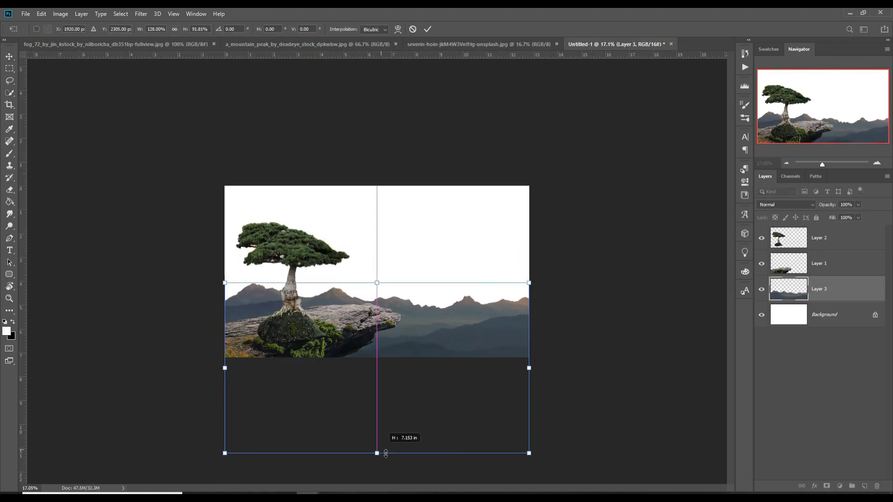
pyautogui.press('Return')
# Step: Paste the starry sky below the mountains and grade it in Camera Raw
pyautogui.hotkey('ctrl', 'c')
pyautogui.click(465, 44)
pyautogui.hotkey('ctrl', 'v')
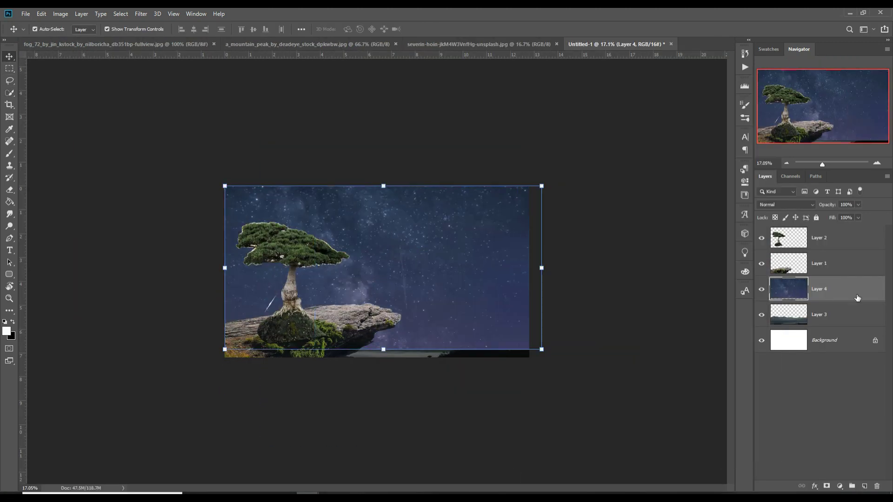
pyautogui.moveTo(819, 263); pyautogui.dragTo(819, 302)
pyautogui.press('Return')
pyautogui.hotkey('ctrl', 'shift', 'a')
pyautogui.press('Return')
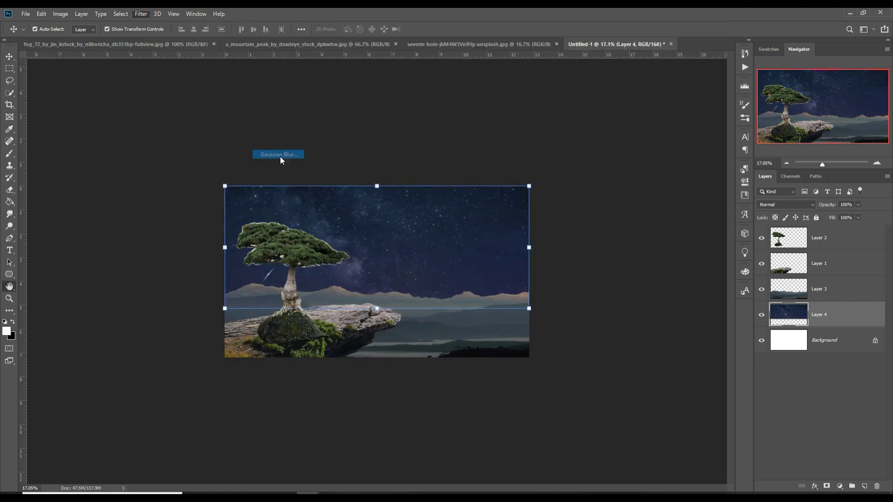
# Step: Darken the mountains with a clipped Exposure adjustment at -0.57
pyautogui.click(819, 288)
pyautogui.click(840, 486)
pyautogui.click(786, 368)
pyautogui.hotkey('ctrl', 'alt', 'g')
pyautogui.moveTo(655, 218); pyautogui.dragTo(651, 220)
# Step: Load the tree's outline as a selection and refine its edges in Select and Mask
pyautogui.keyDown('ctrl'); pyautogui.click(788, 238); pyautogui.keyUp('ctrl')
pyautogui.press('w')
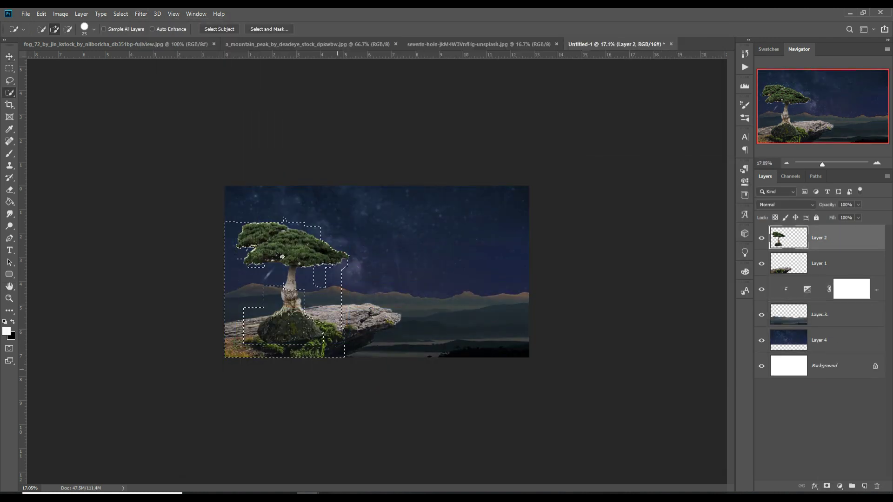
pyautogui.click(267, 29)
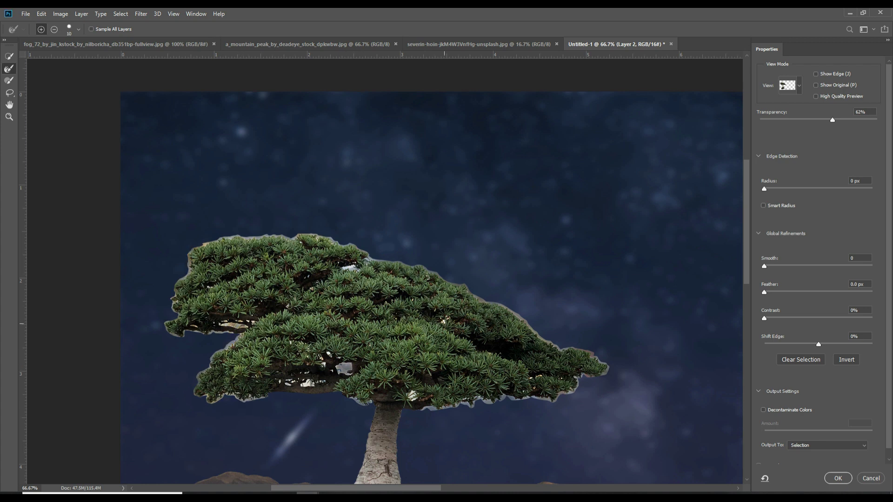
pyautogui.hotkey('ctrl', '-')
# Step: Add a layer mask to the tree copy and paint its base into the moss
pyautogui.click(837, 478)
pyautogui.hotkey('ctrl', 't')
pyautogui.press('Return')
pyautogui.moveTo(349, 424)
pyautogui.mouseDown()
pyautogui.moveTo(247, 437)
pyautogui.moveTo(163, 372)
pyautogui.moveTo(232, 363)
pyautogui.moveTo(181, 386)
pyautogui.mouseUp()
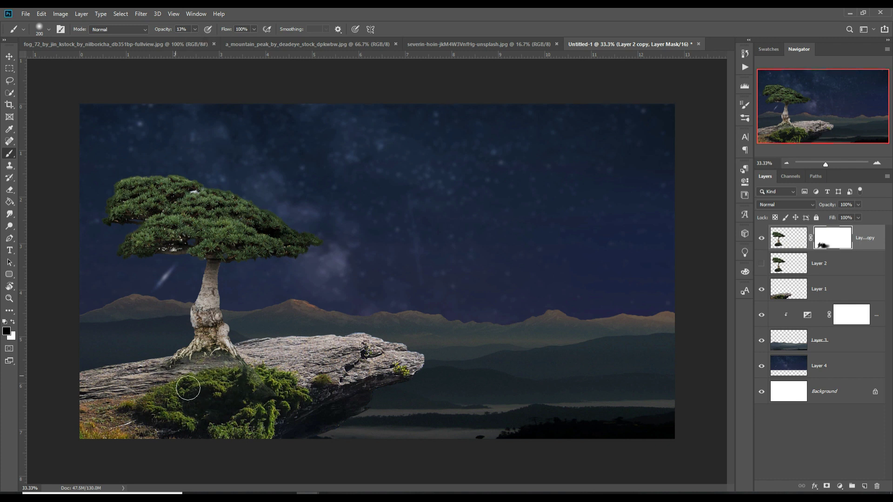
pyautogui.press('v')
pyautogui.moveTo(220, 328); pyautogui.dragTo(220, 341)
# Step: Darken the rock with a clipped Curves adjustment
pyautogui.click(818, 289)
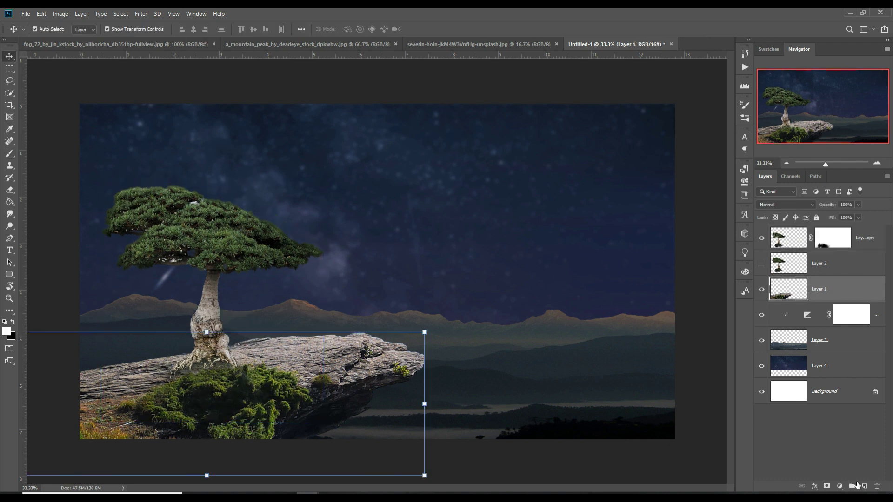
pyautogui.click(840, 485)
pyautogui.moveTo(664, 273); pyautogui.dragTo(673, 276)
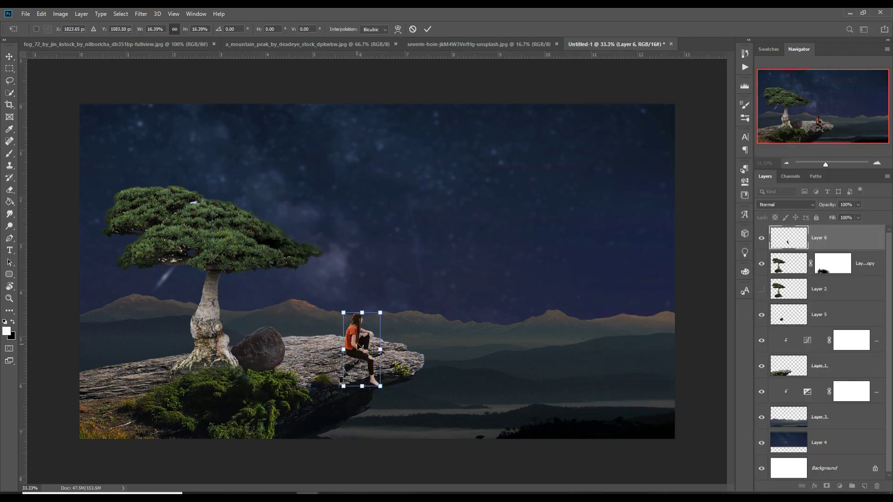
# Step: Seat the woman on the rock and mask away the rock's lower edge with a smaller brush
pyautogui.moveTo(359, 360); pyautogui.dragTo(267, 330)
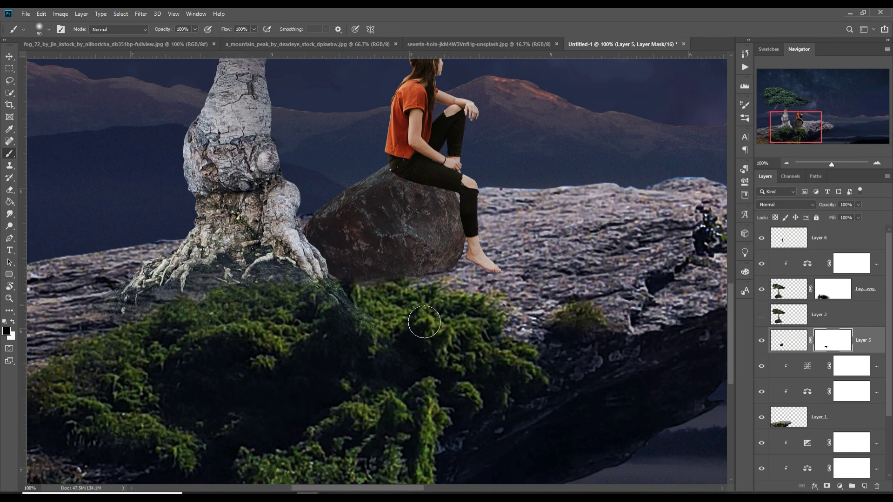
pyautogui.press('[')
pyautogui.press('[')
pyautogui.press('[')
pyautogui.moveTo(448, 272); pyautogui.dragTo(344, 294)
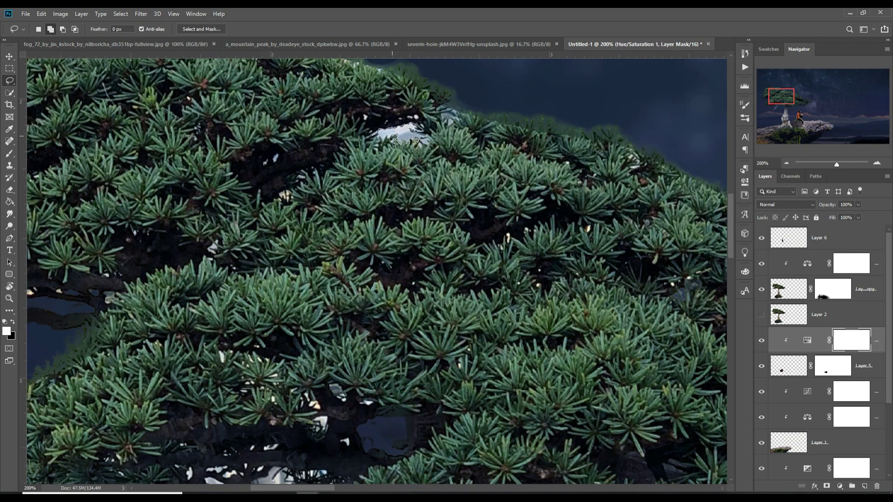
# Step: Outline branch patches on the tree copy, then lasso the campfire in its photo
pyautogui.hotkey('alt', ']')
pyautogui.moveTo(279, 325); pyautogui.dragTo(371, 161)
pyautogui.moveTo(344, 321); pyautogui.dragTo(418, 309)
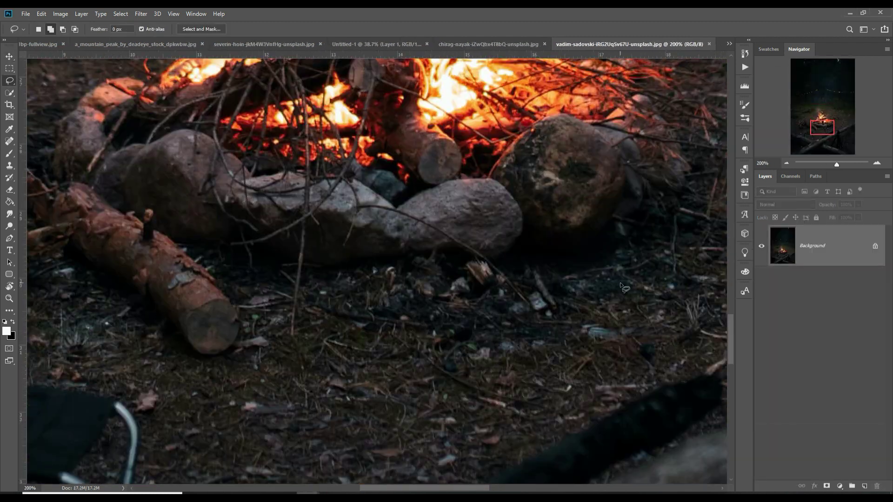
pyautogui.moveTo(620, 270)
pyautogui.mouseDown()
pyautogui.moveTo(135, 302)
pyautogui.moveTo(414, 223)
pyautogui.mouseUp()
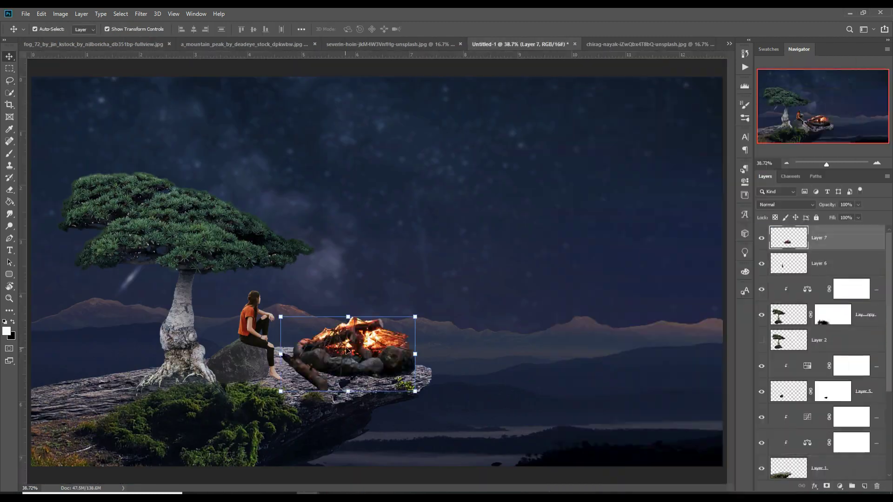
# Step: Commit the campfire placement, add a mask, and paint out the flame's edges
pyautogui.press('Return')
pyautogui.click(826, 486)
pyautogui.scroll(5, 346, 349)
pyautogui.press('b')
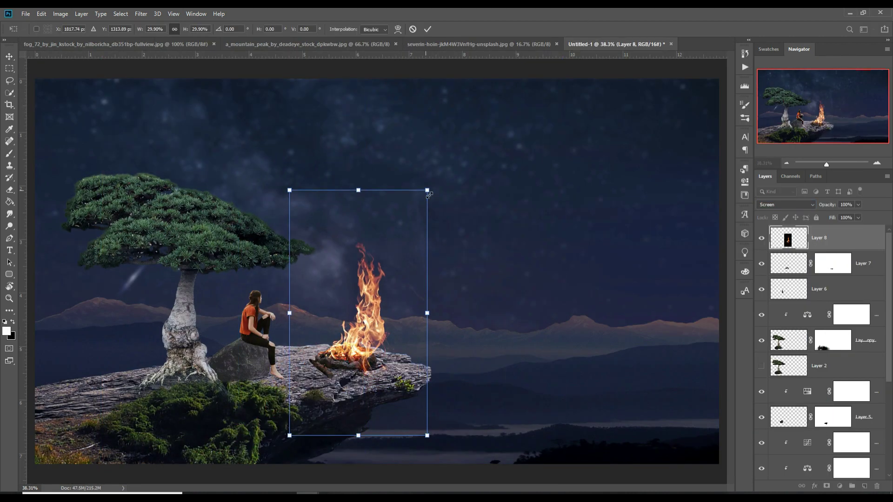
pyautogui.press('b')
pyautogui.moveTo(359, 325); pyautogui.dragTo(338, 251)
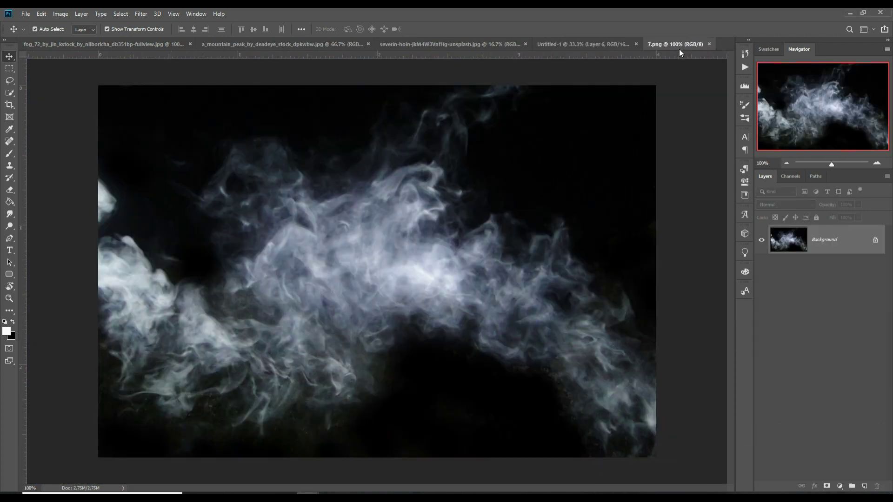
# Step: Bring the smoke image into the composite, confirming the bit-depth conversion
pyautogui.moveTo(679, 49); pyautogui.dragTo(677, 80)
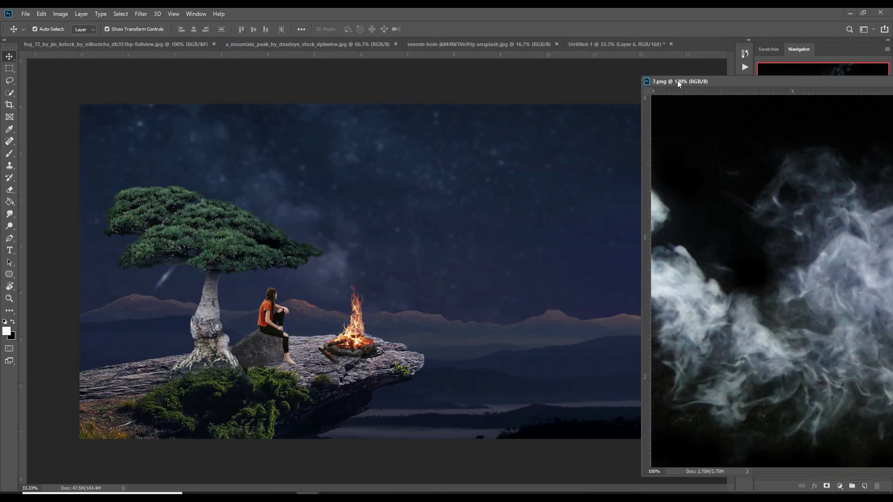
pyautogui.moveTo(512, 225); pyautogui.dragTo(512, 225)
pyautogui.click(435, 199)
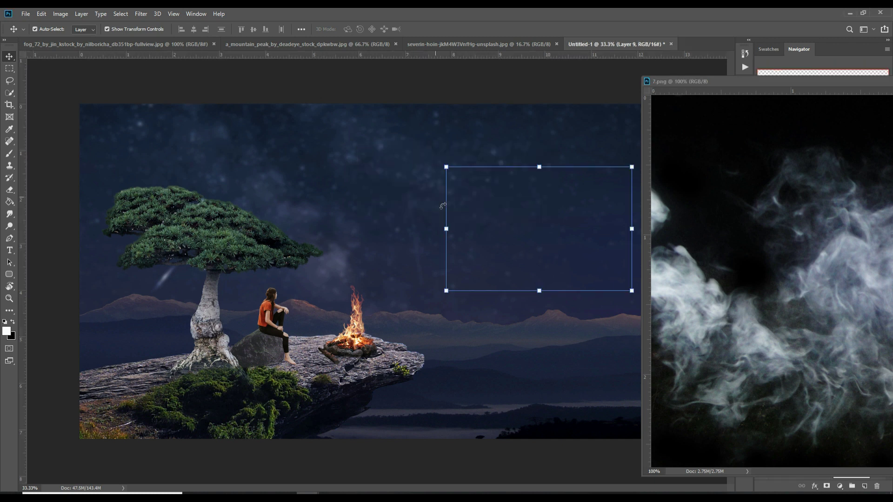
pyautogui.moveTo(778, 85); pyautogui.dragTo(789, 163)
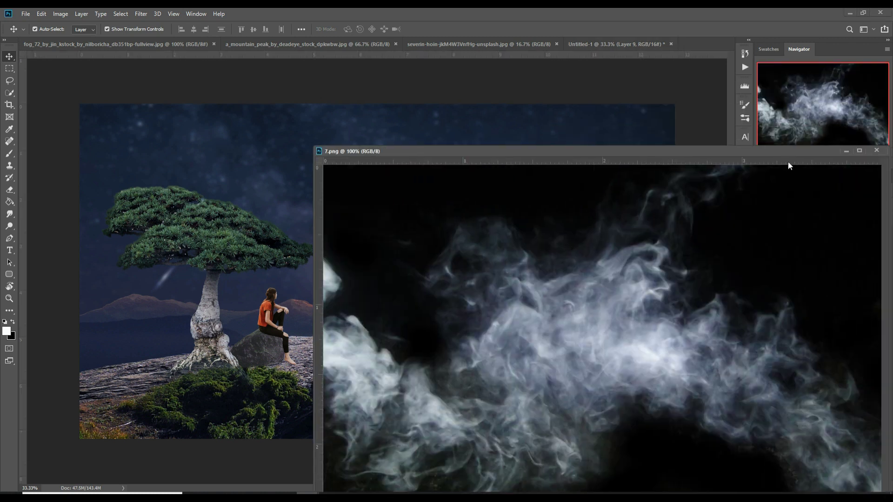
# Step: Rotate the smoke nearly upright and position it over the campfire
pyautogui.hotkey('ctrl', 'w')
pyautogui.moveTo(649, 168); pyautogui.dragTo(597, 347)
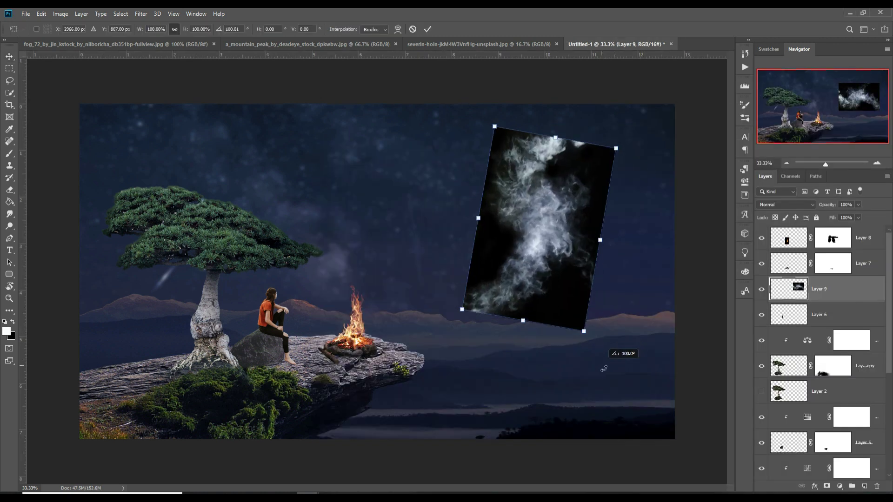
pyautogui.moveTo(562, 249); pyautogui.dragTo(437, 270)
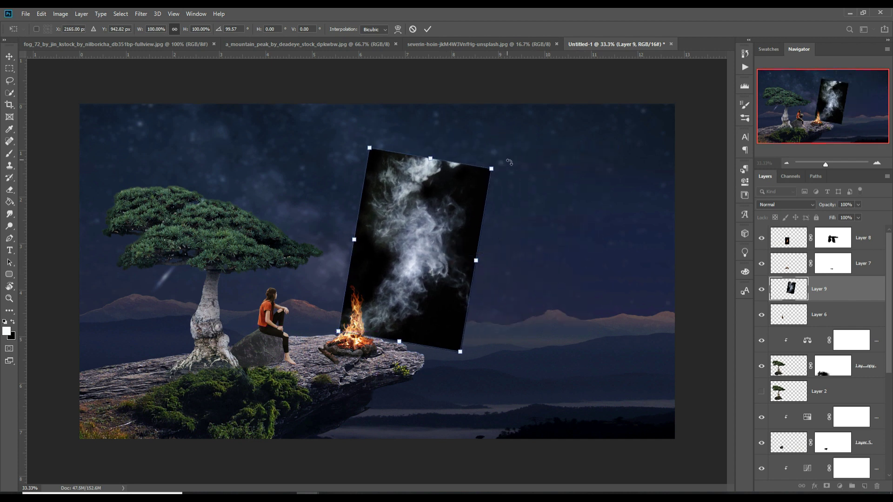
pyautogui.moveTo(509, 163); pyautogui.dragTo(497, 150)
pyautogui.moveTo(456, 224); pyautogui.dragTo(442, 215)
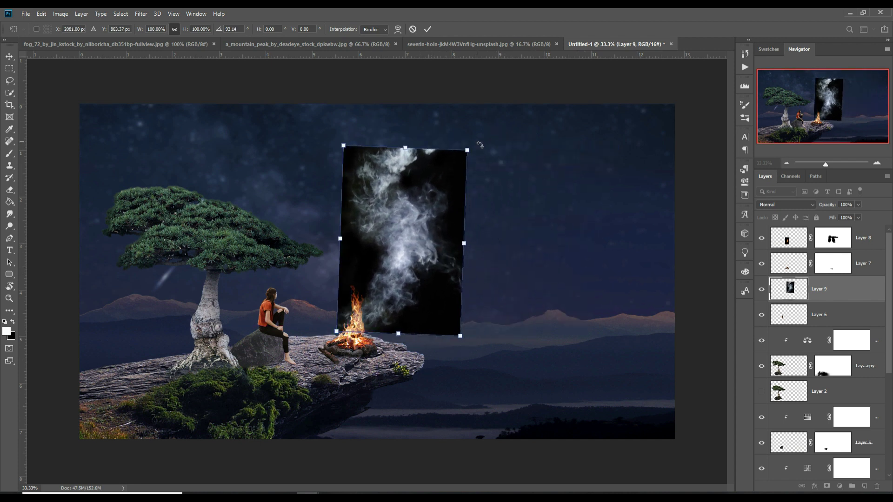
pyautogui.click(427, 30)
# Step: Set the smoke layer to Screen blending and give it a layer mask
pyautogui.click(786, 205)
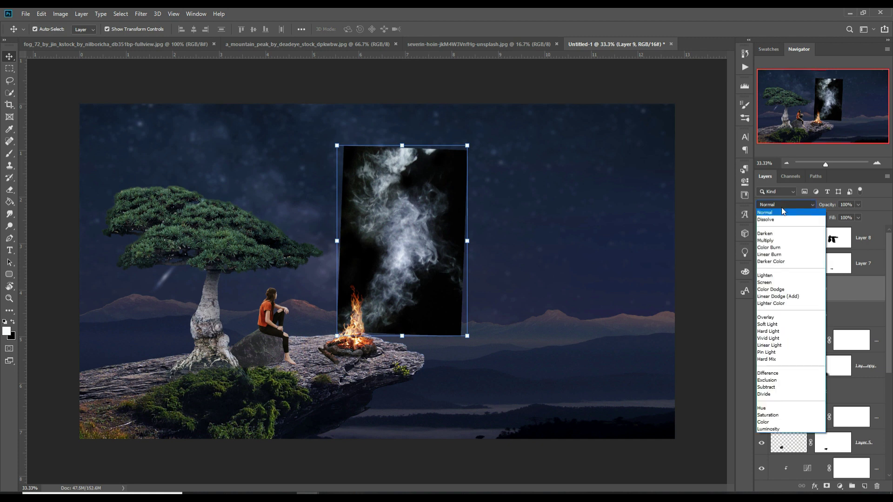
pyautogui.click(775, 283)
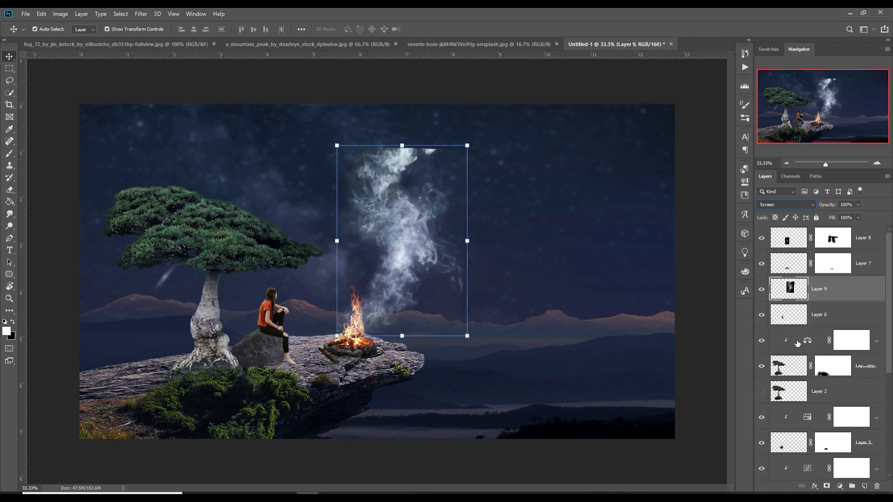
pyautogui.click(827, 486)
pyautogui.click(9, 153)
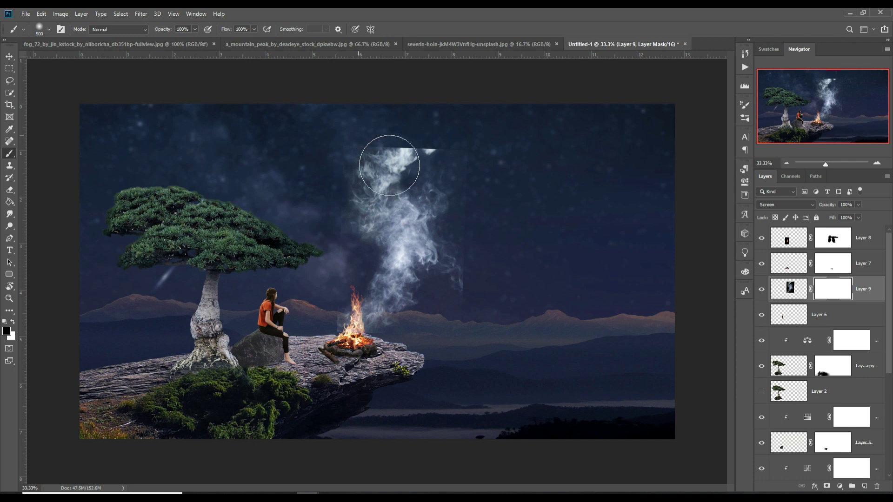
# Step: Paint the smoke mask to hide its hard top and right edges and fade it toward the fire
pyautogui.moveTo(421, 156)
pyautogui.mouseDown()
pyautogui.moveTo(397, 149)
pyautogui.moveTo(472, 151)
pyautogui.mouseUp()
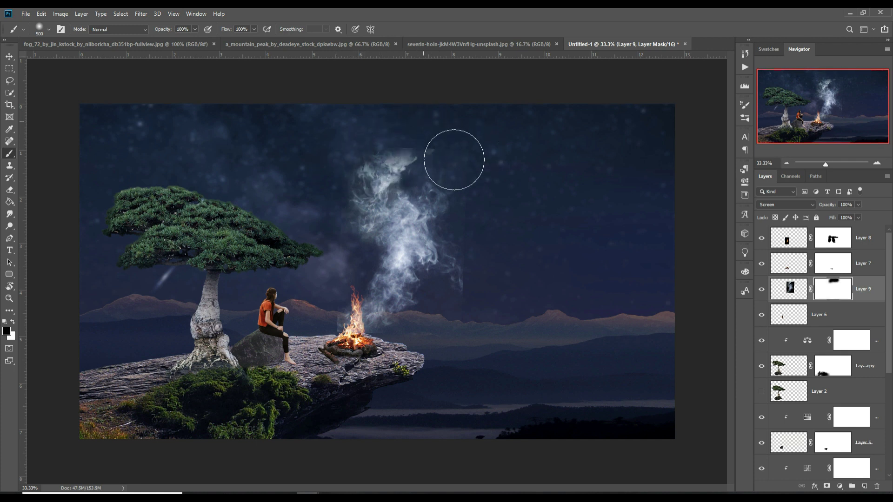
pyautogui.moveTo(532, 295)
pyautogui.mouseDown()
pyautogui.moveTo(498, 205)
pyautogui.moveTo(529, 353)
pyautogui.mouseUp()
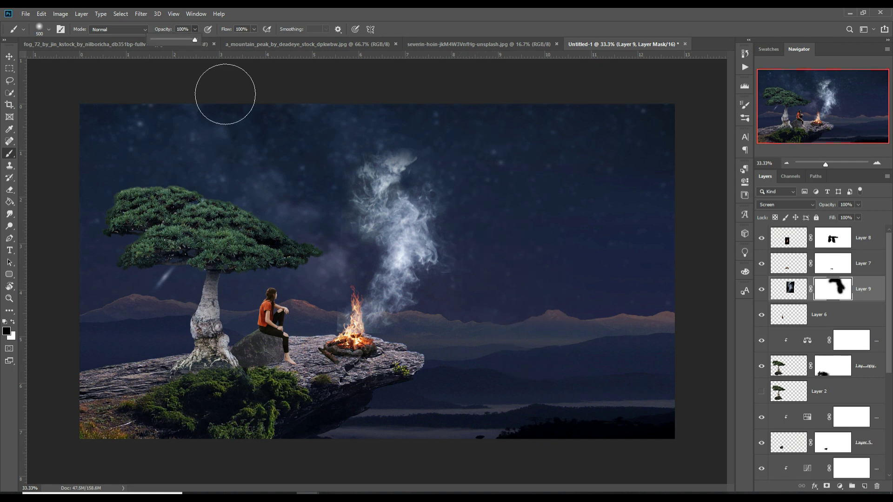
pyautogui.moveTo(463, 160)
pyautogui.mouseDown()
pyautogui.moveTo(428, 175)
pyautogui.moveTo(451, 159)
pyautogui.mouseUp()
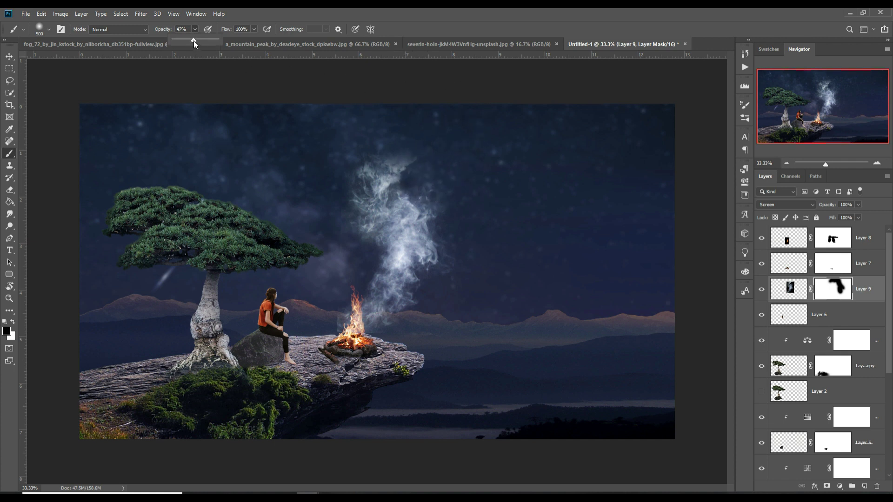
pyautogui.moveTo(445, 192)
pyautogui.mouseDown()
pyautogui.moveTo(409, 237)
pyautogui.moveTo(438, 282)
pyautogui.moveTo(460, 261)
pyautogui.moveTo(413, 330)
pyautogui.moveTo(408, 356)
pyautogui.mouseUp()
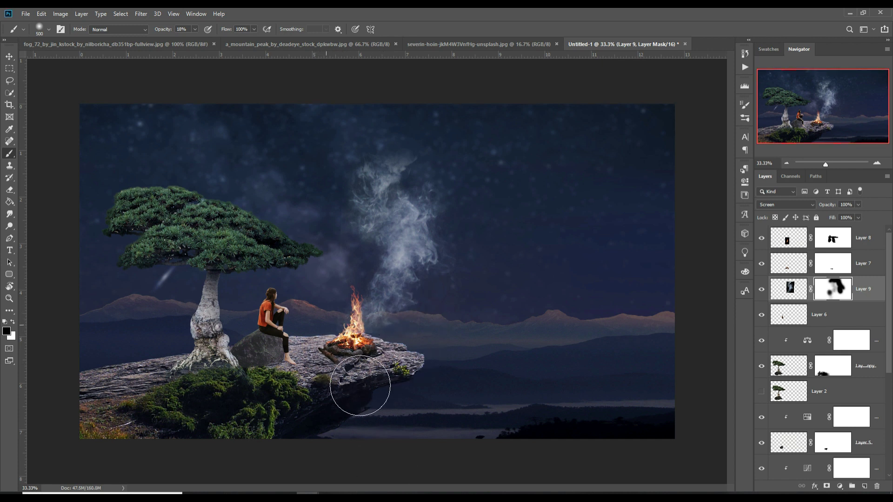
pyautogui.click(9, 57)
# Step: Warp the smoke layer so the plume bends left and its top lifts higher
pyautogui.click(41, 14)
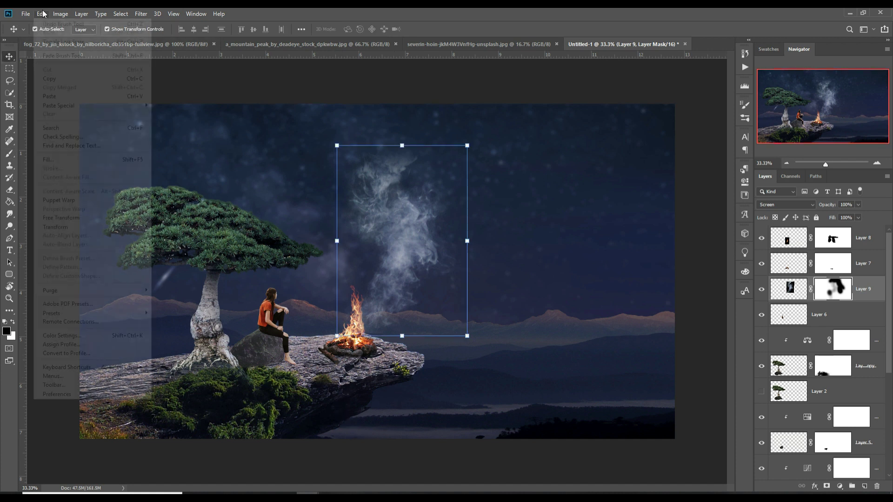
pyautogui.click(172, 285)
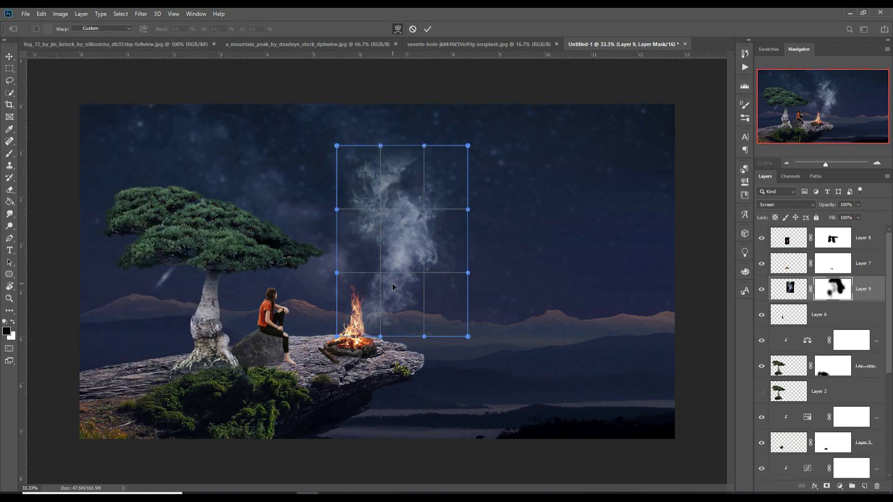
pyautogui.moveTo(392, 285); pyautogui.dragTo(376, 275)
pyautogui.moveTo(372, 333); pyautogui.dragTo(370, 328)
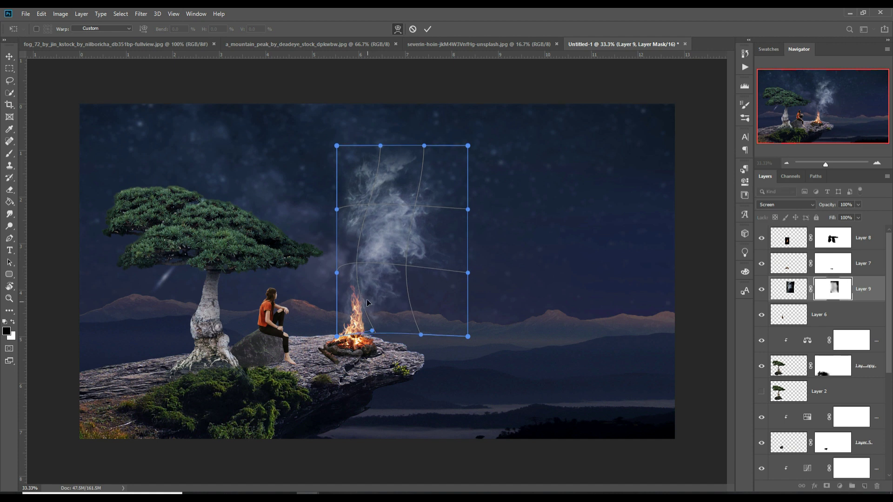
pyautogui.moveTo(380, 145); pyautogui.dragTo(380, 140)
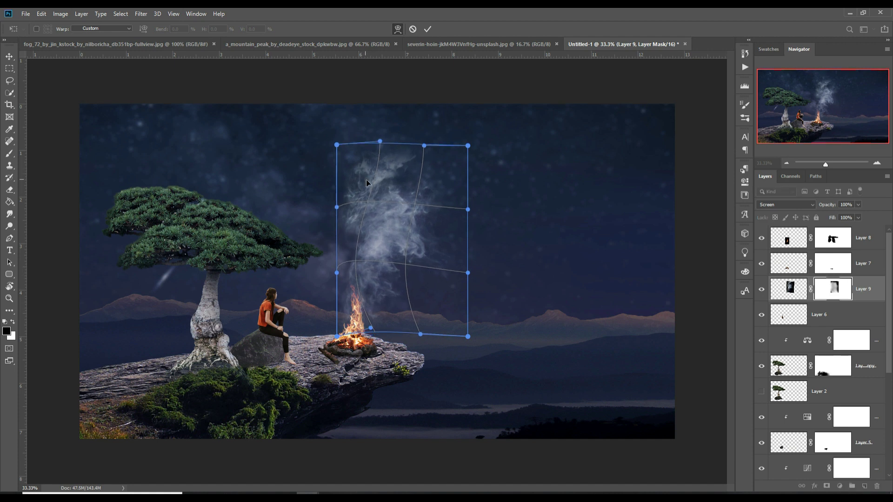
pyautogui.click(9, 56)
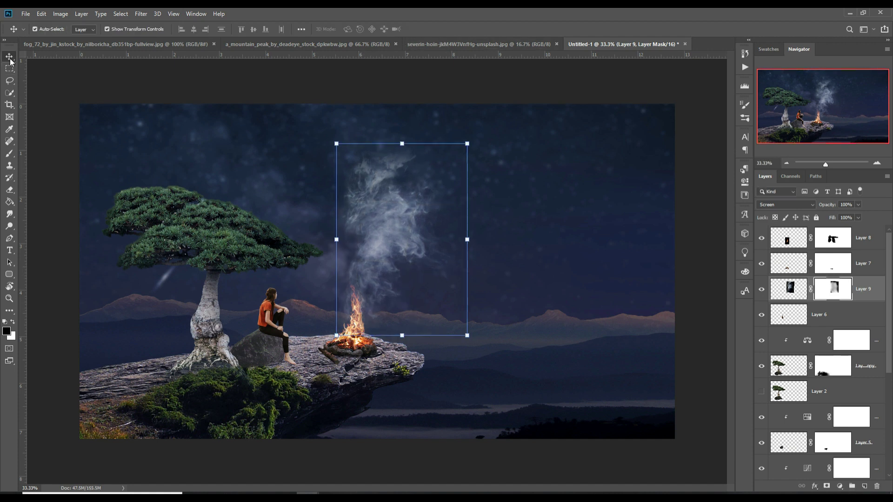
# Step: Add a Curves adjustment above the woman's layer, pulled down to darken her
pyautogui.click(274, 331)
pyautogui.click(221, 245)
pyautogui.click(786, 317)
pyautogui.click(840, 486)
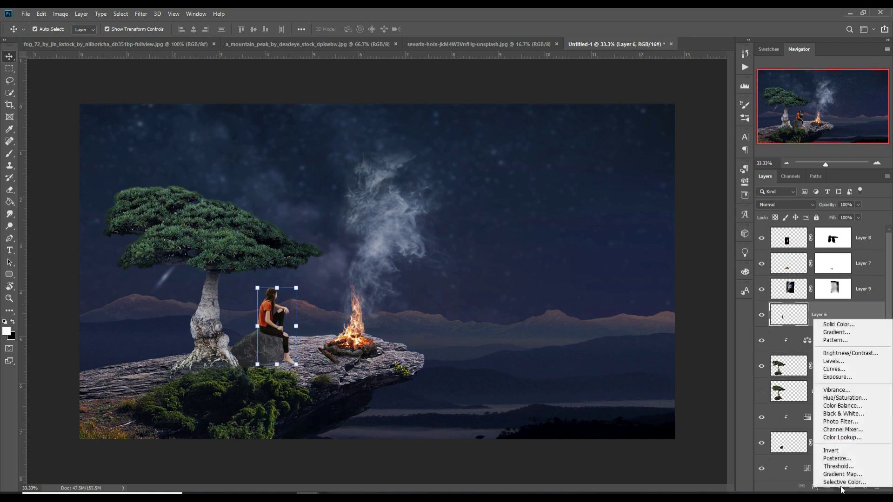
pyautogui.click(844, 371)
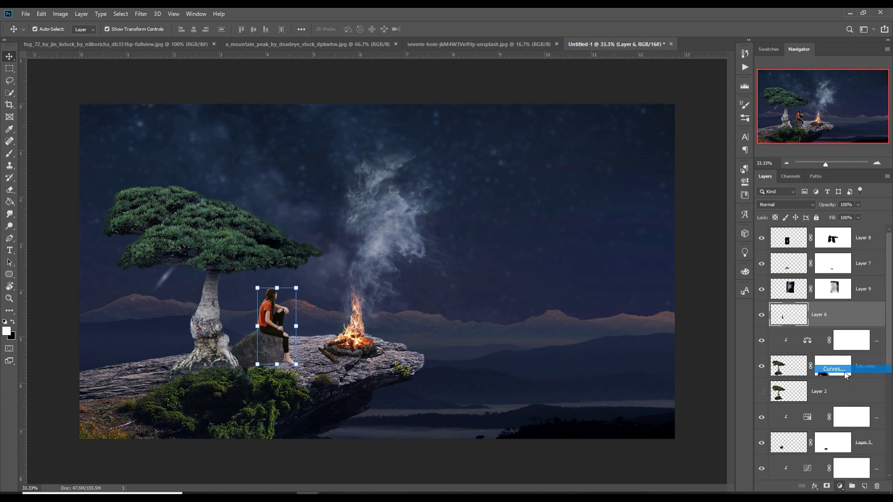
pyautogui.moveTo(667, 275); pyautogui.dragTo(677, 278)
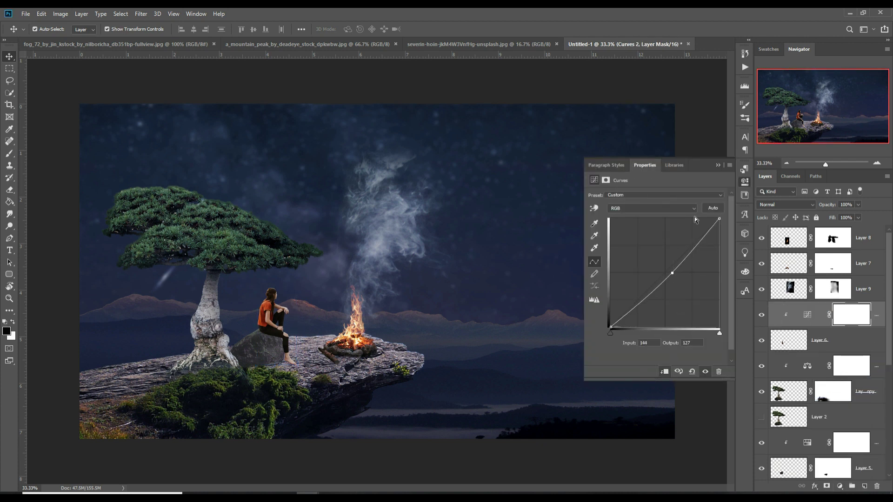
pyautogui.click(718, 165)
# Step: Add a second Curves adjustment for the rock layer and darken it
pyautogui.hotkey('alt', '[')
pyautogui.hotkey('alt', '[')
pyautogui.hotkey('alt', '[')
pyautogui.press('x')
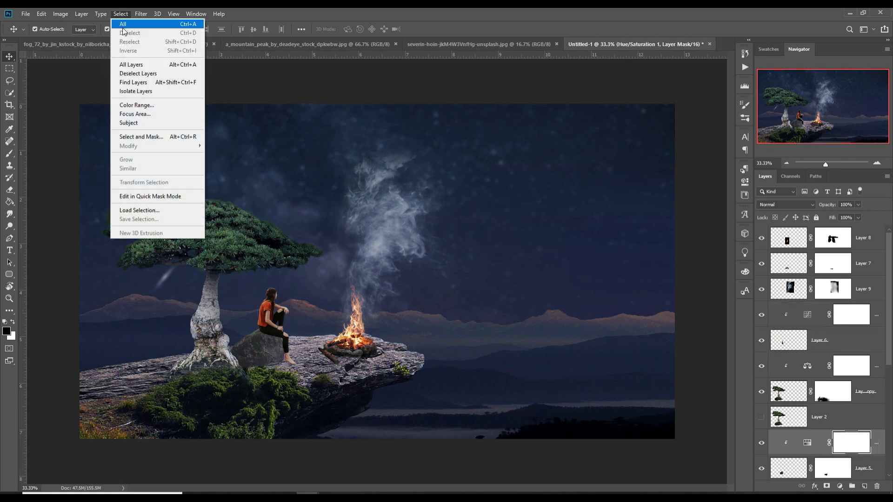
pyautogui.hotkey('alt', '[')
pyautogui.click(839, 486)
pyautogui.click(832, 377)
pyautogui.moveTo(671, 267); pyautogui.dragTo(672, 271)
pyautogui.press('Escape')
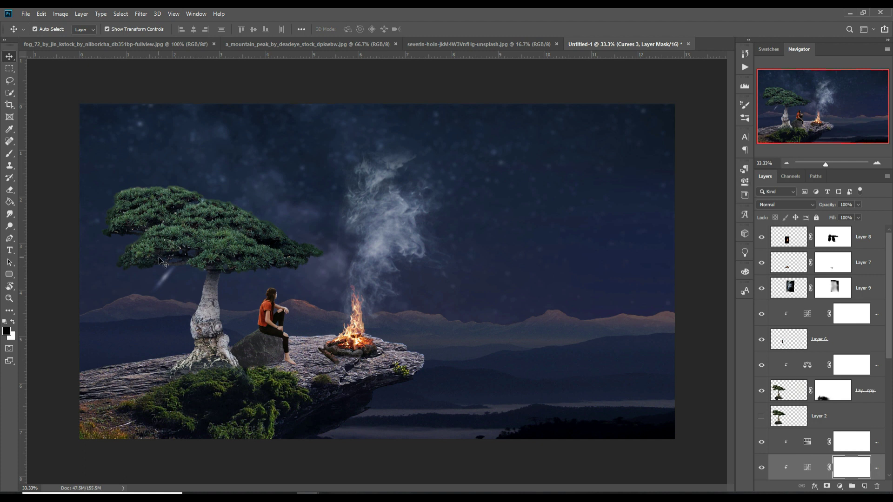
# Step: Select the Color Balance adjustment layer and briefly check its settings
pyautogui.press('x')
pyautogui.click(865, 391)
pyautogui.doubleClick(807, 365)
pyautogui.press('Escape')
# Step: Add a Curves adjustment above the bonsai tree layer, bent down to darken it
pyautogui.click(876, 392)
pyautogui.click(840, 486)
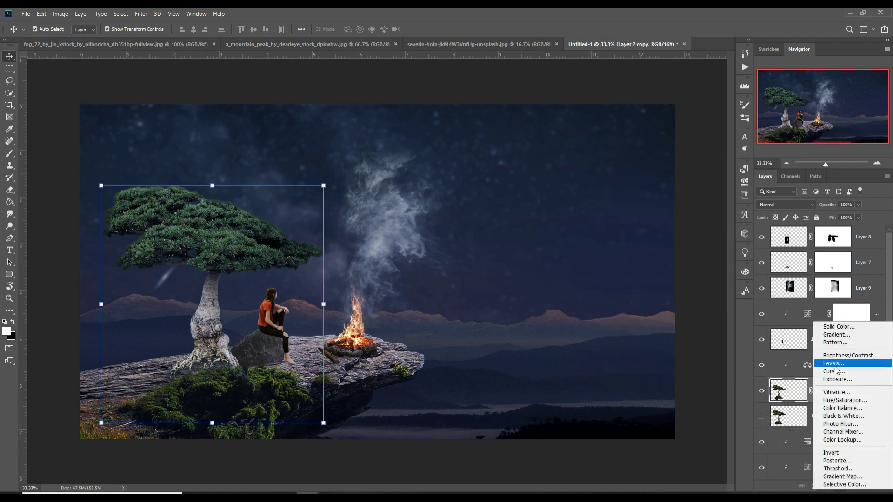
pyautogui.click(837, 361)
pyautogui.moveTo(678, 278); pyautogui.dragTo(671, 285)
pyautogui.press('Escape')
# Step: On a new layer above Layer 2, brush dark shadows over the lower-left rock and grass
pyautogui.click(857, 444)
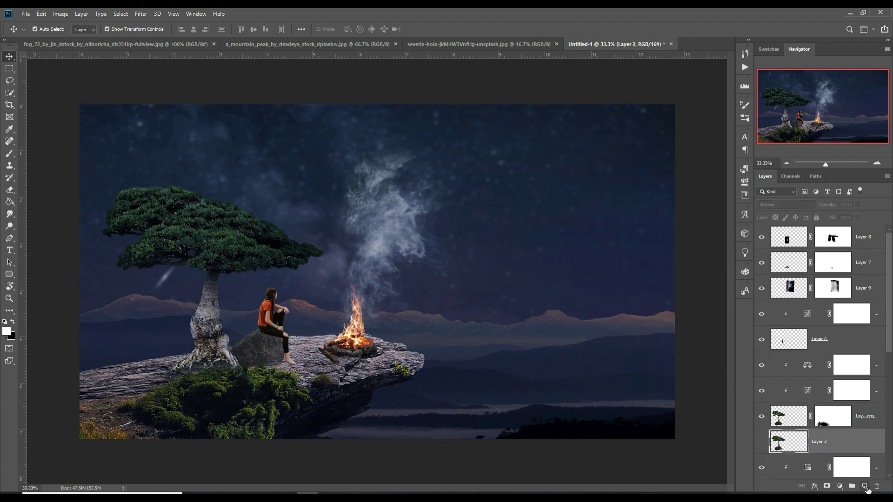
pyautogui.click(864, 486)
pyautogui.press('b')
pyautogui.press('[')
pyautogui.moveTo(193, 374); pyautogui.dragTo(178, 382)
pyautogui.moveTo(278, 367); pyautogui.dragTo(185, 405)
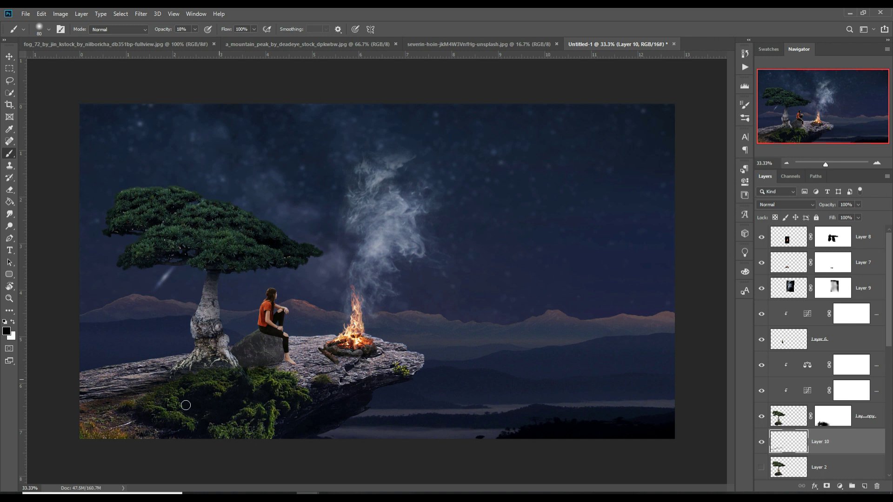
pyautogui.moveTo(278, 375); pyautogui.dragTo(185, 407)
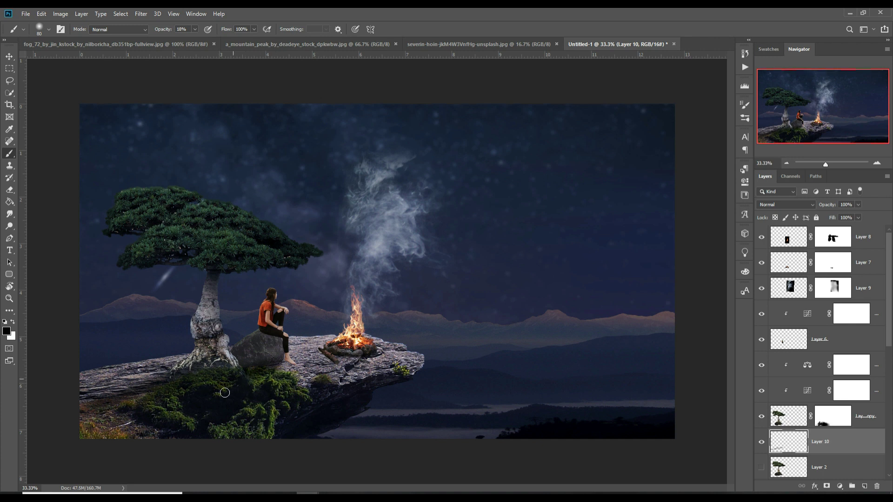
# Step: Undo an accidental group, then paint faint shadows near the rock on new Layer 11
pyautogui.hotkey('ctrl', 'g')
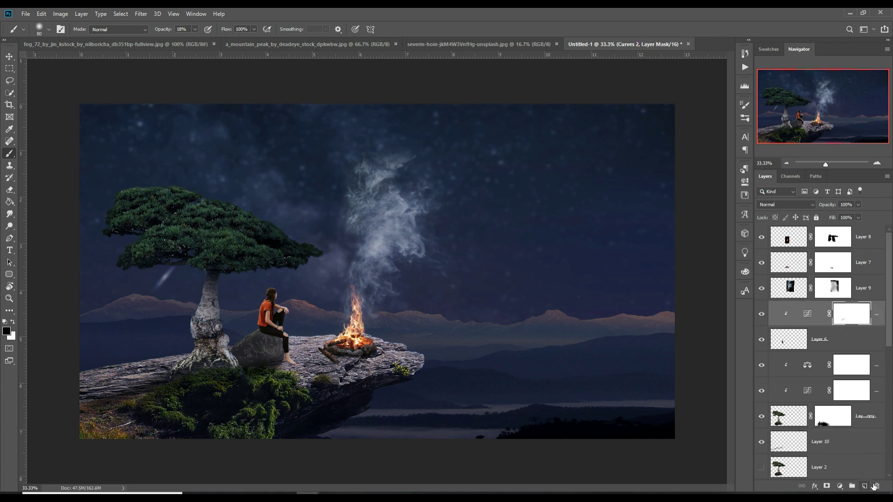
pyautogui.click(312, 366)
pyautogui.press('Return')
pyautogui.hotkey('ctrl', 'z')
pyautogui.click(864, 486)
pyautogui.moveTo(253, 359)
pyautogui.mouseDown()
pyautogui.moveTo(228, 362)
pyautogui.moveTo(250, 367)
pyautogui.moveTo(210, 408)
pyautogui.mouseUp()
# Step: Add a new layer above Layer 9 and stretch it across the campfire area
pyautogui.press('v')
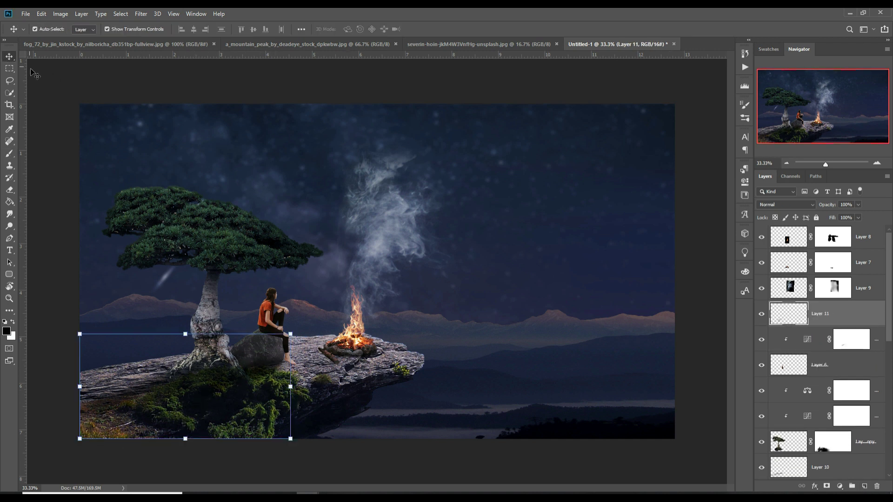
pyautogui.click(353, 312)
pyautogui.hotkey('ctrl', 'shift', 'alt', 'n')
pyautogui.hotkey('ctrl', 't')
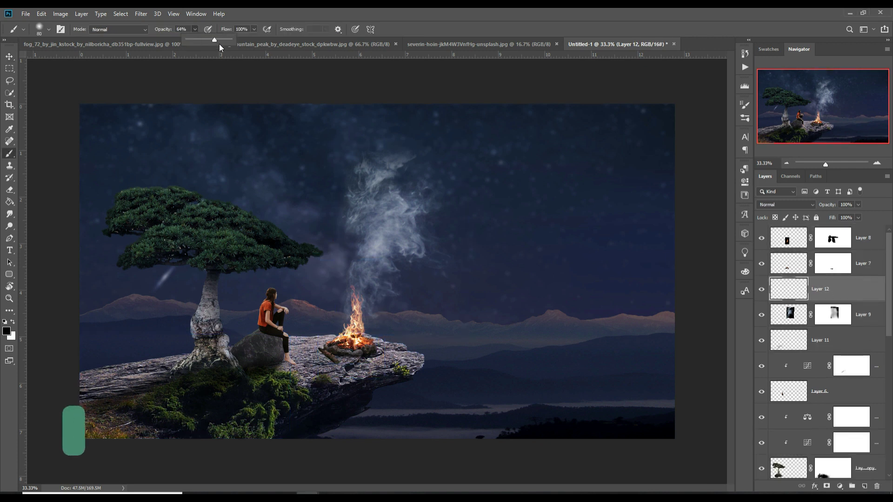
pyautogui.moveTo(372, 354); pyautogui.dragTo(457, 361)
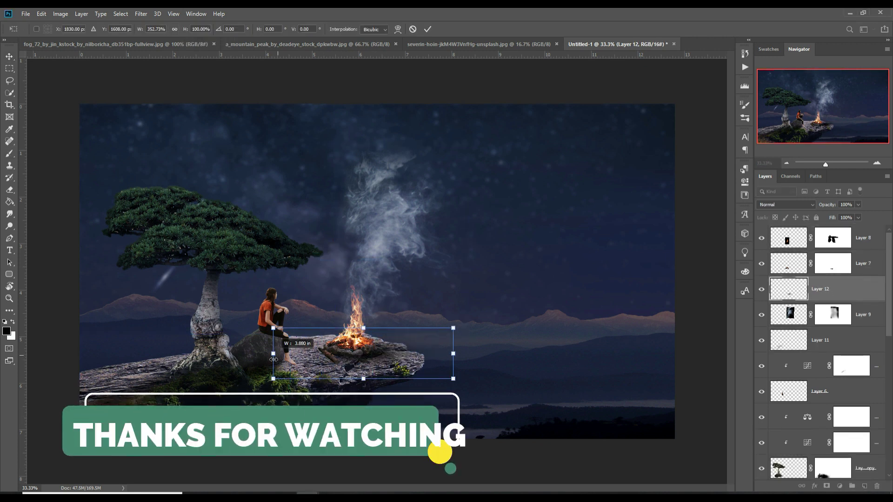
pyautogui.click(427, 29)
# Step: Reshape the curve of the existing Curves adjustment
pyautogui.doubleClick(791, 359)
pyautogui.moveTo(672, 273); pyautogui.dragTo(678, 281)
pyautogui.click(851, 418)
# Step: Add a new paint layer above Color Balance and zoom in on the campfire smoke
pyautogui.click(864, 485)
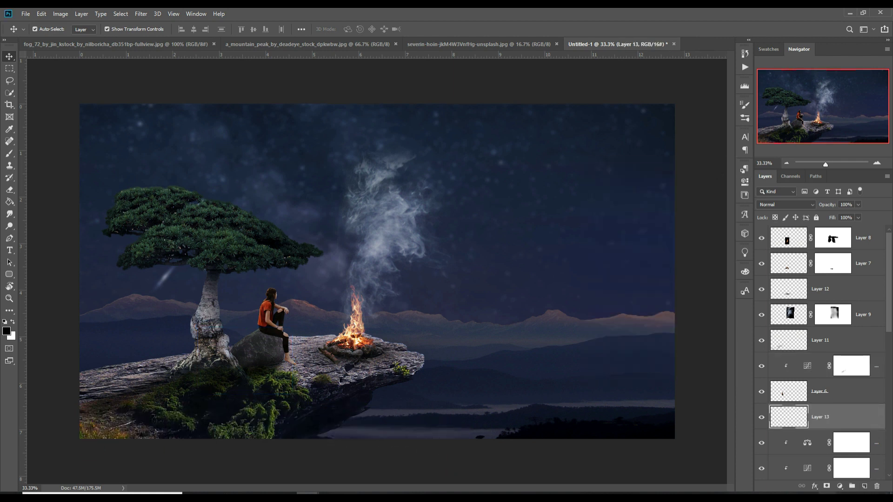
pyautogui.press('b')
pyautogui.hotkey('ctrl', '+')
pyautogui.hotkey('ctrl', '+')
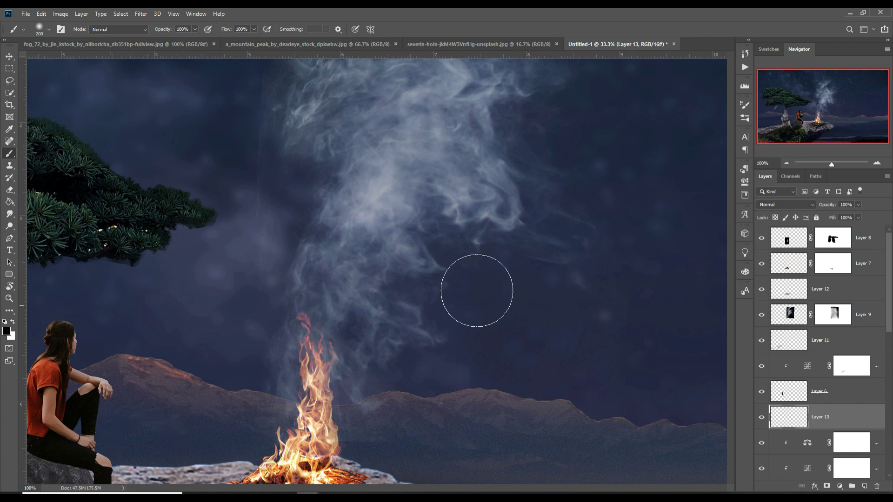
pyautogui.hotkey('ctrl', '+')
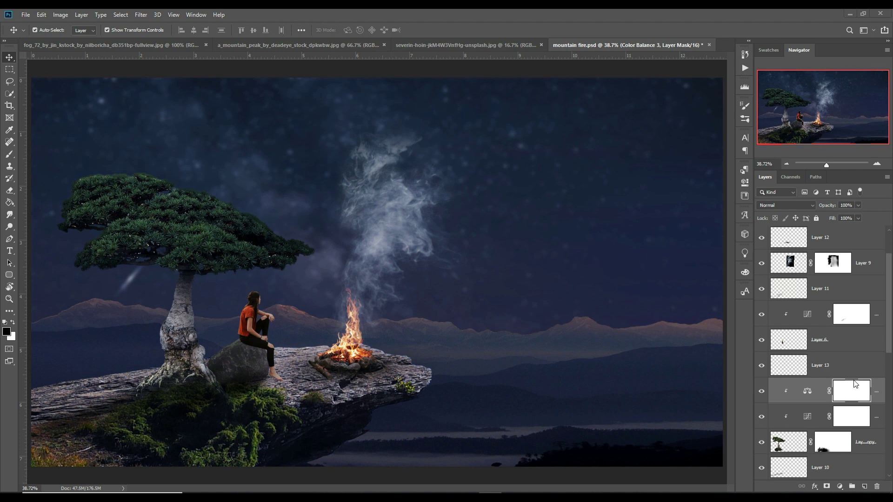
# Step: Add a Curves adjustment above the Exposure layer, pulled down to darken the backdrop
pyautogui.scroll(-2, 864, 364)
pyautogui.scroll(-1, 864, 364)
pyautogui.scroll(-1, 864, 364)
pyautogui.scroll(-1, 864, 364)
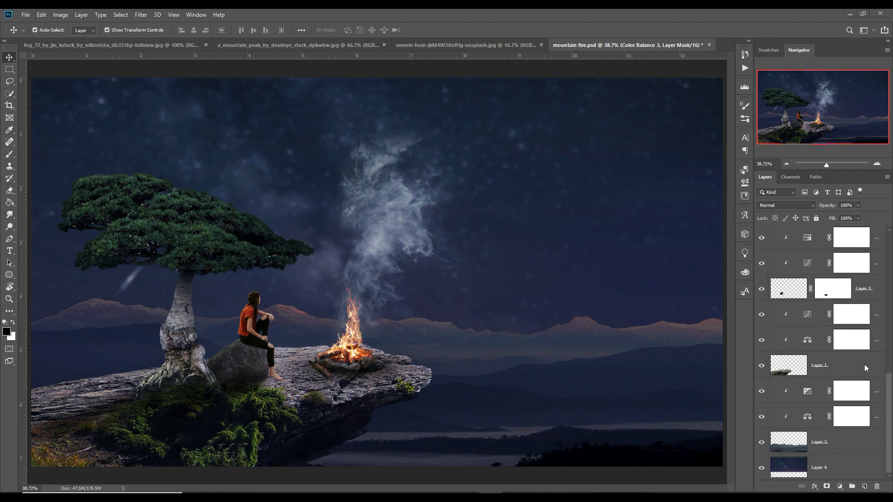
pyautogui.scroll(-1, 864, 364)
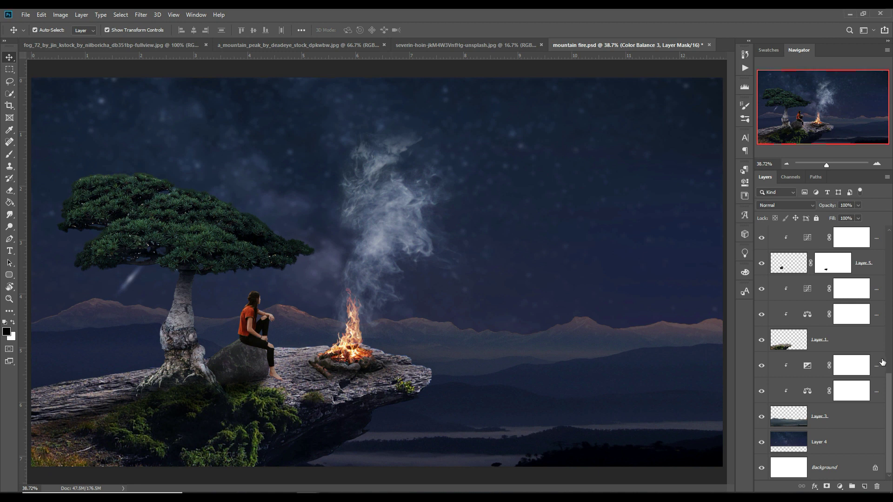
pyautogui.click(883, 363)
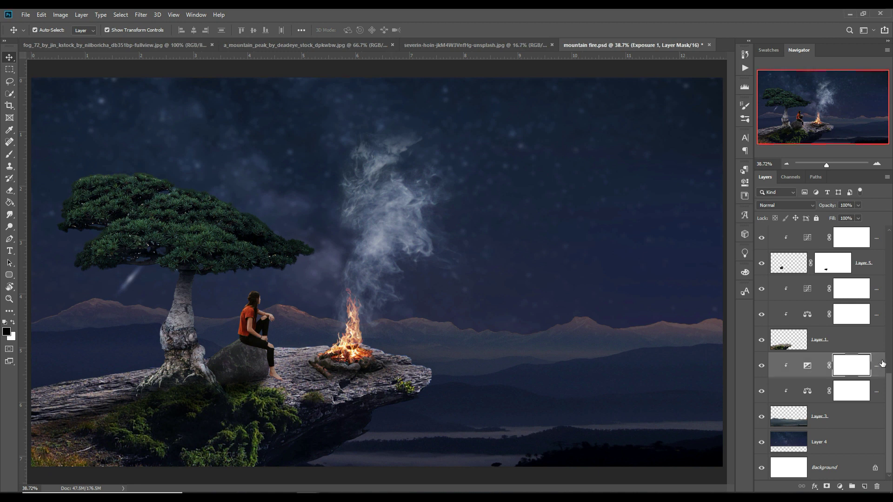
pyautogui.click(839, 486)
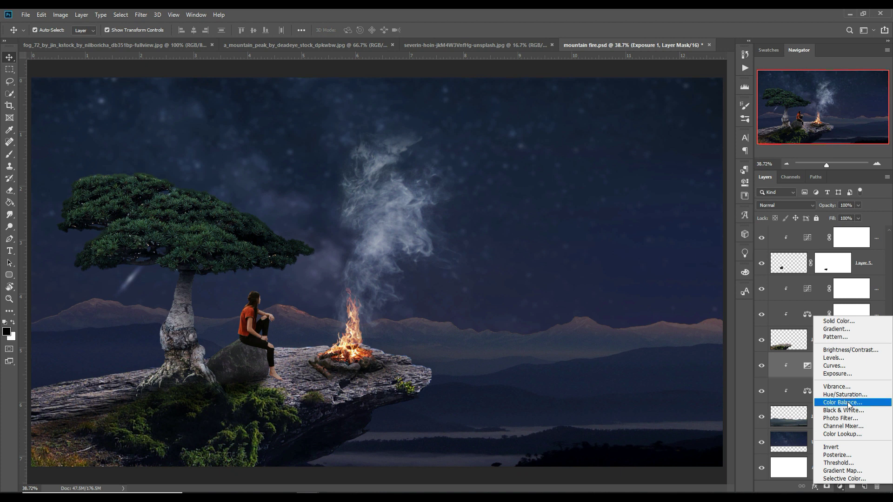
pyautogui.click(837, 365)
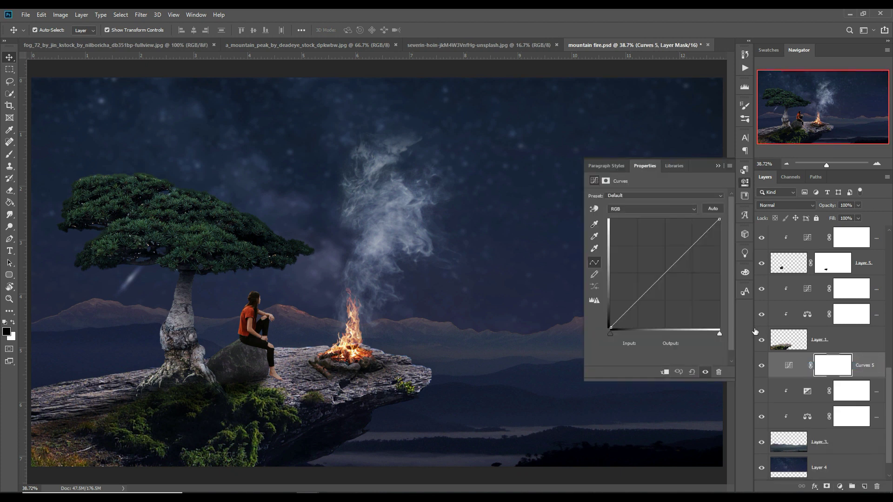
pyautogui.moveTo(670, 276); pyautogui.dragTo(672, 282)
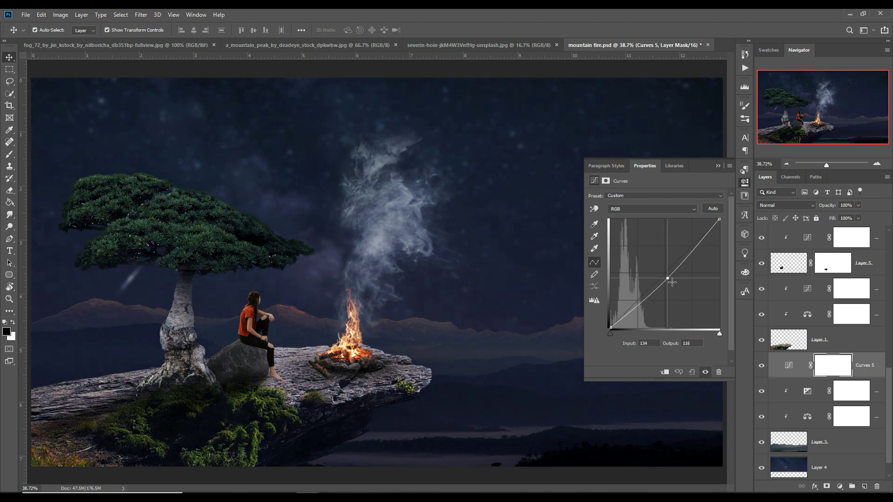
pyautogui.click(719, 166)
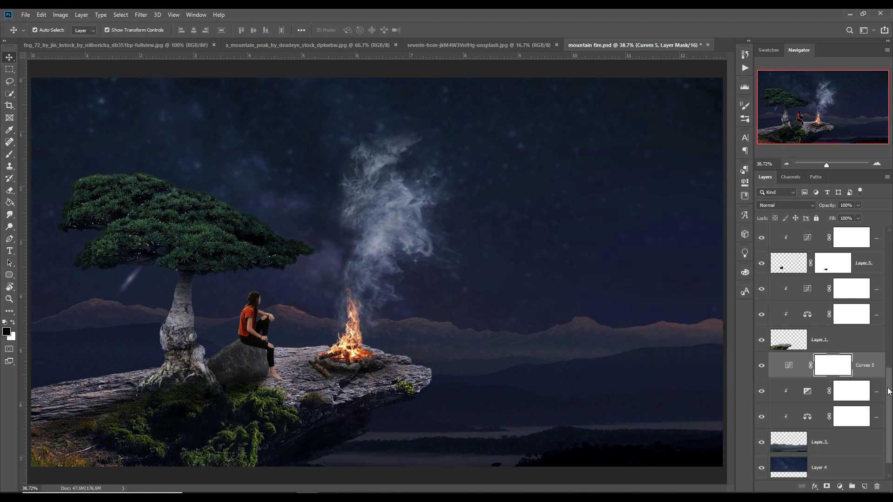
pyautogui.moveTo(889, 390); pyautogui.dragTo(890, 398)
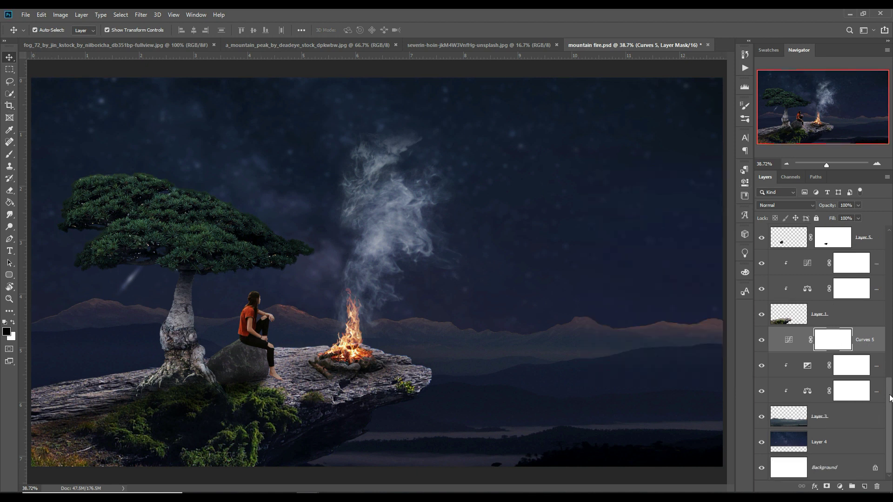
pyautogui.click(858, 319)
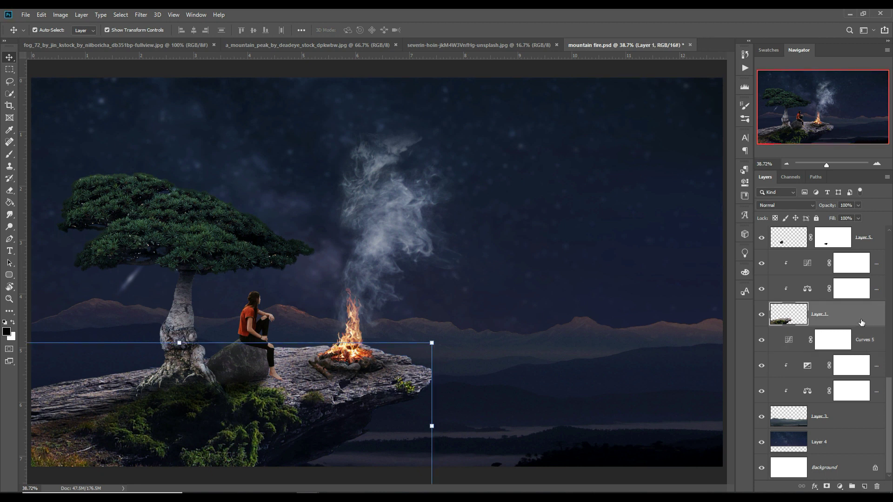
# Step: Lower the Curves 1 midpoint slightly to darken the cliff's midtones
pyautogui.doubleClick(831, 270)
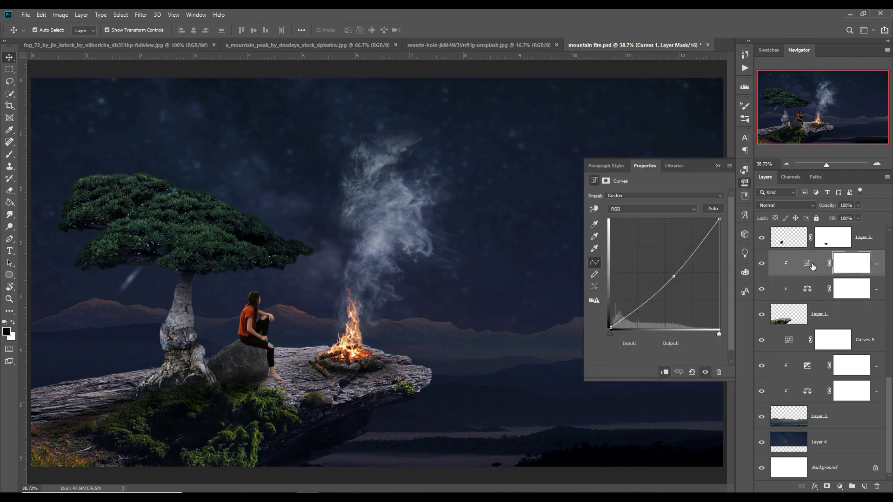
pyautogui.moveTo(677, 280); pyautogui.dragTo(677, 285)
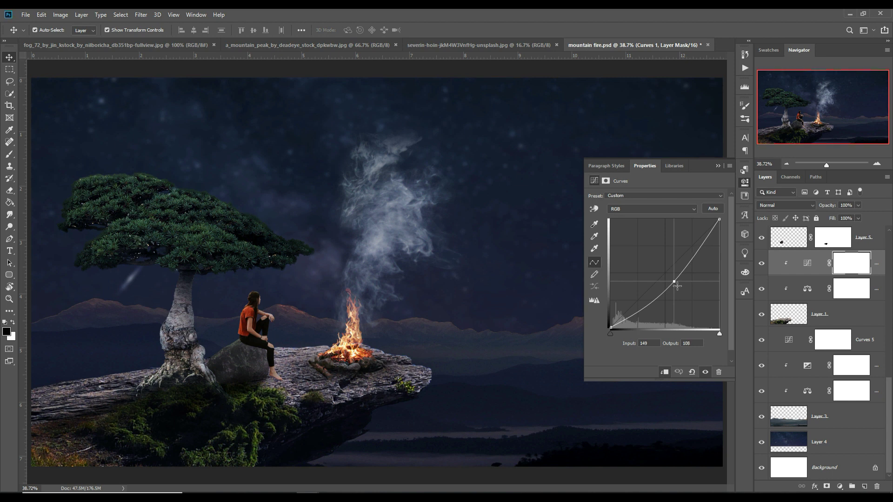
pyautogui.click(718, 165)
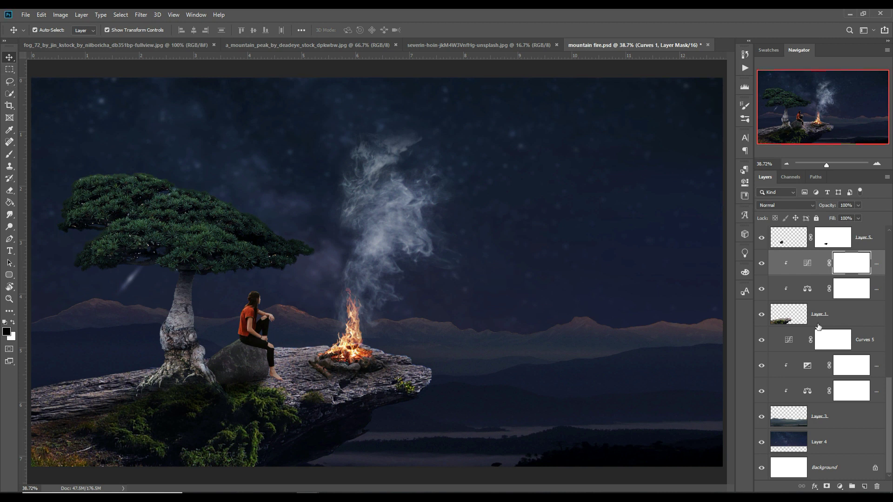
pyautogui.scroll(4, 854, 320)
pyautogui.scroll(4, 857, 349)
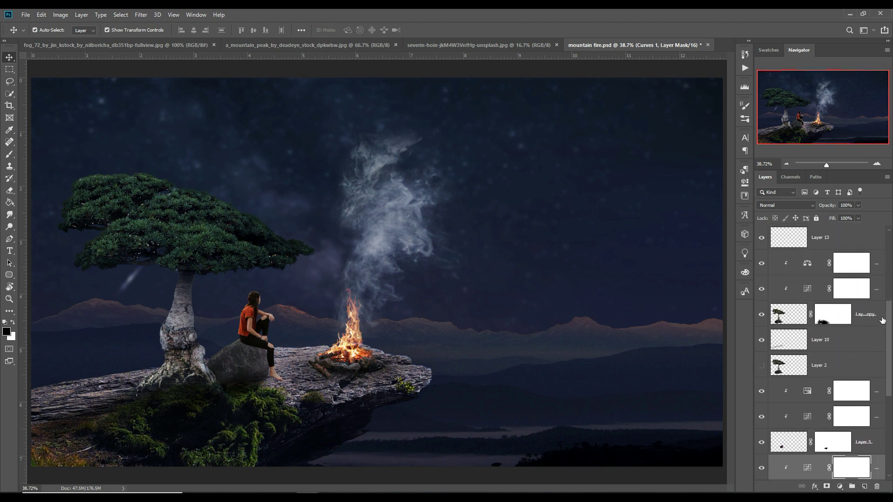
pyautogui.click(875, 266)
pyautogui.click(859, 485)
pyautogui.rightClick(852, 262)
pyautogui.click(870, 261)
pyautogui.press('Delete')
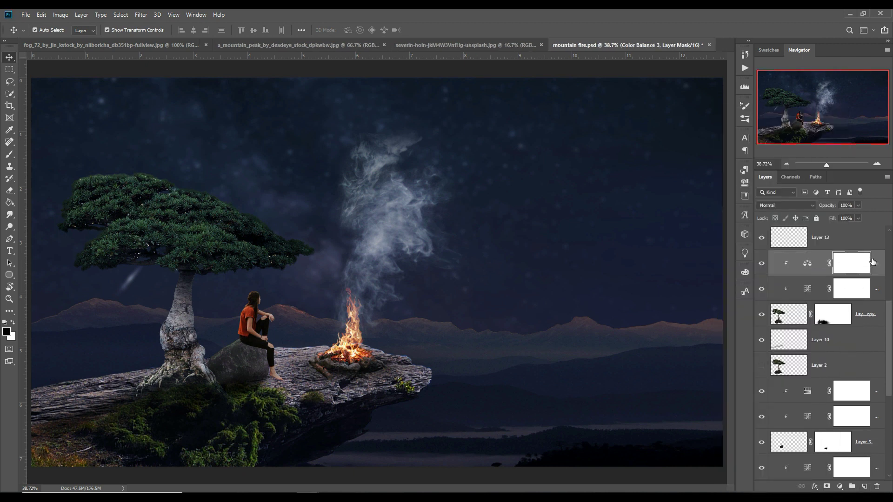
pyautogui.click(840, 487)
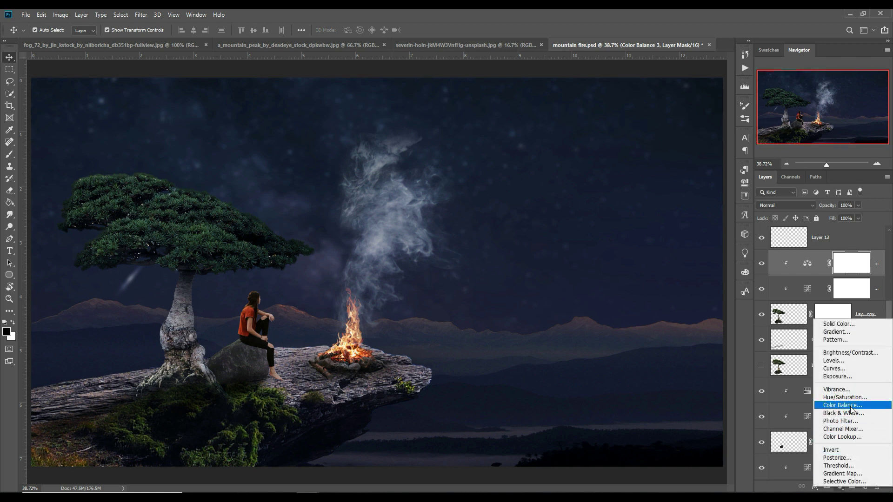
pyautogui.click(882, 262)
pyautogui.click(840, 486)
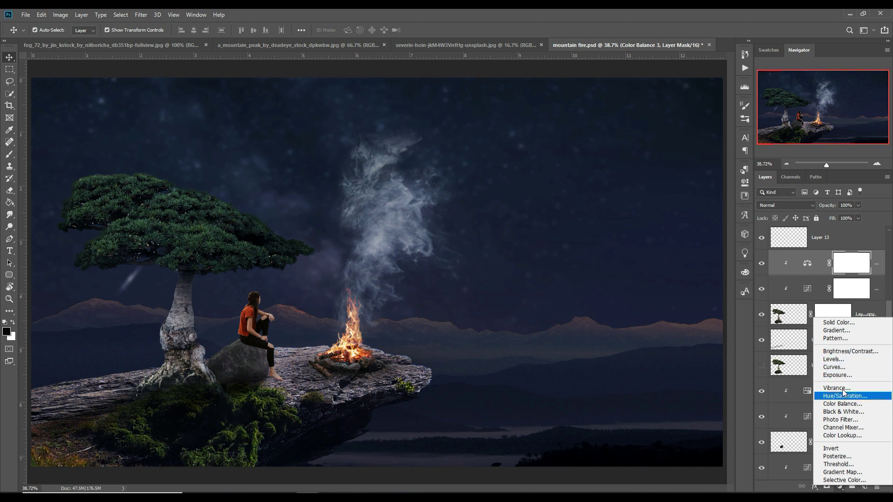
pyautogui.click(880, 265)
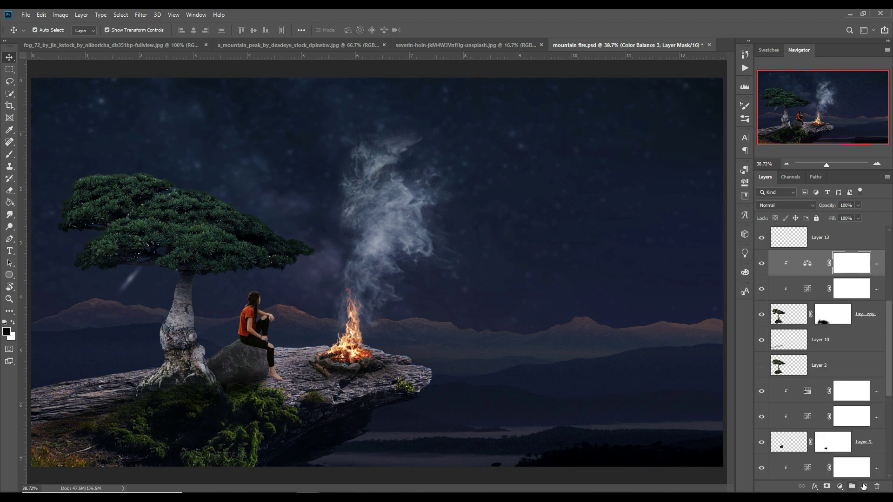
# Step: Add Layer 14 clipped to the layer below, with Linear Dodge (Add) blending
pyautogui.click(864, 486)
pyautogui.rightClick(857, 268)
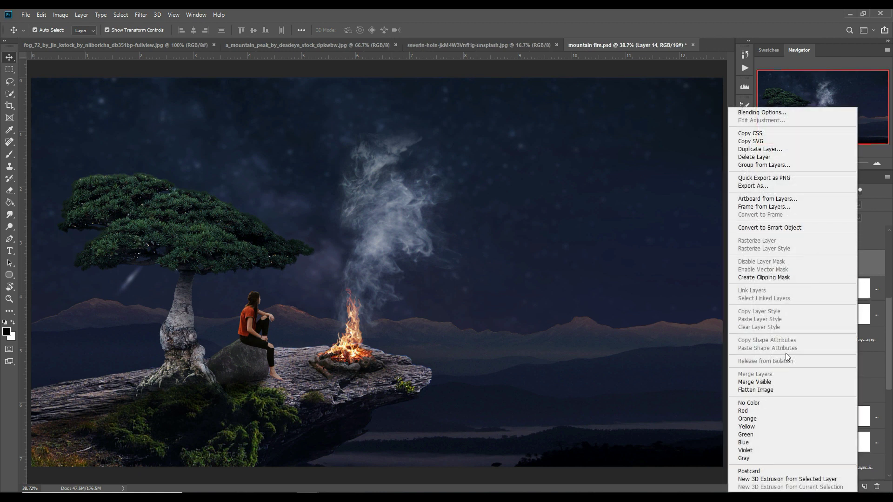
pyautogui.click(783, 277)
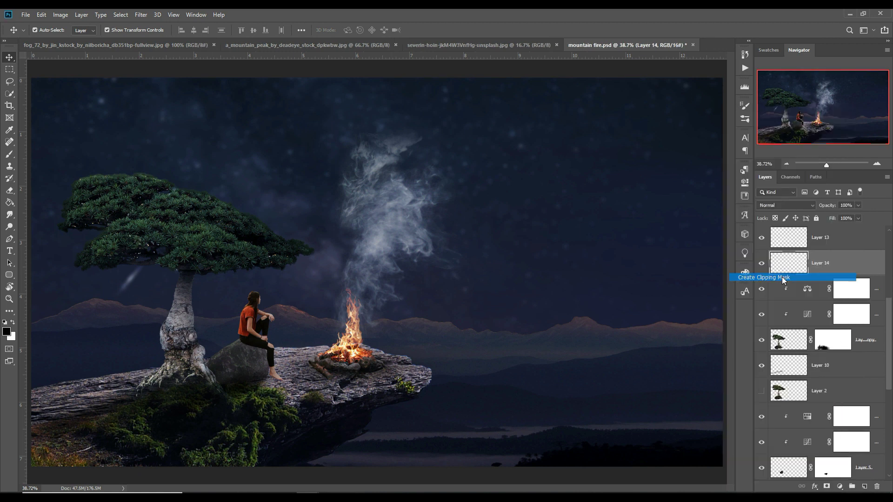
pyautogui.click(795, 206)
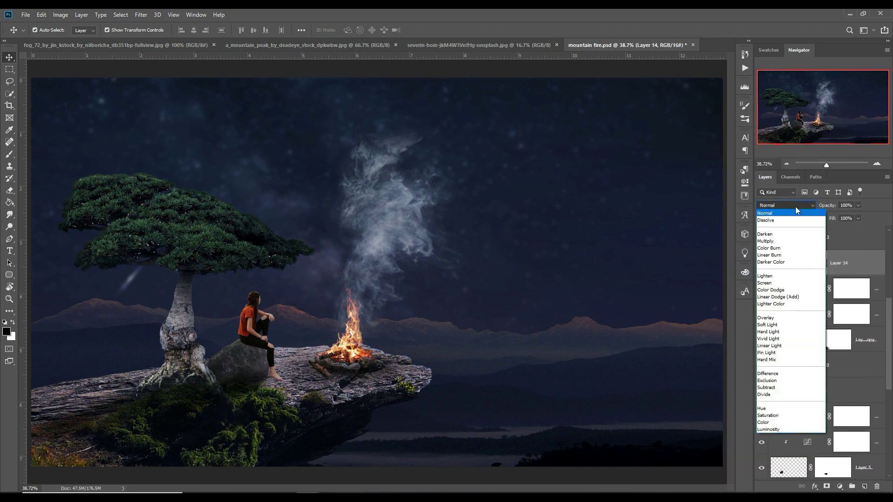
pyautogui.click(787, 297)
# Step: Add a #fb9b03 yellow-orange Solid Color fill and invert its mask to hide it
pyautogui.click(840, 488)
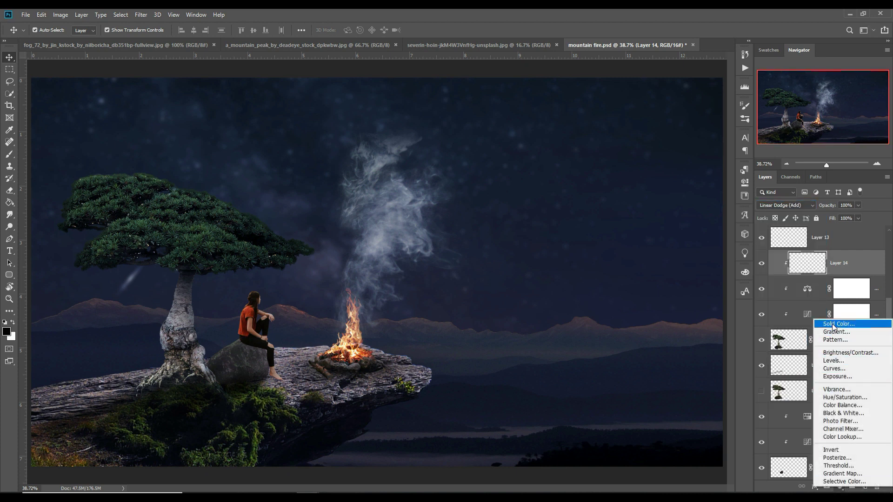
pyautogui.click(833, 325)
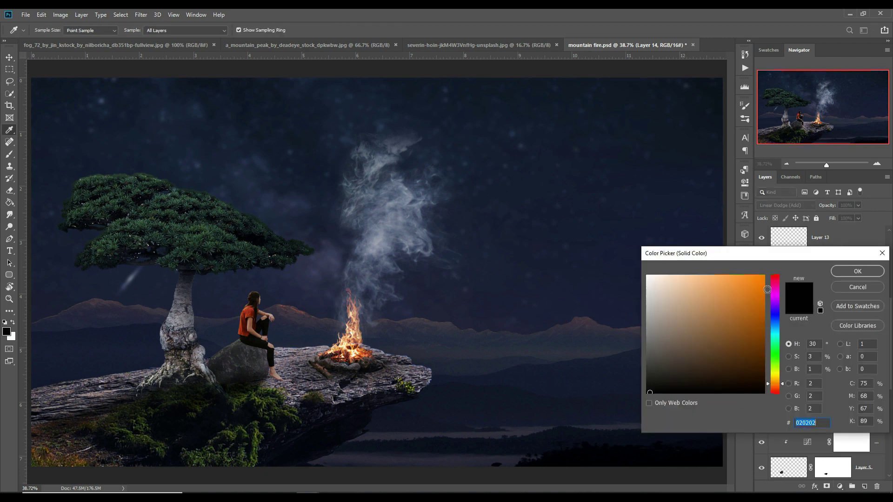
pyautogui.click(763, 277)
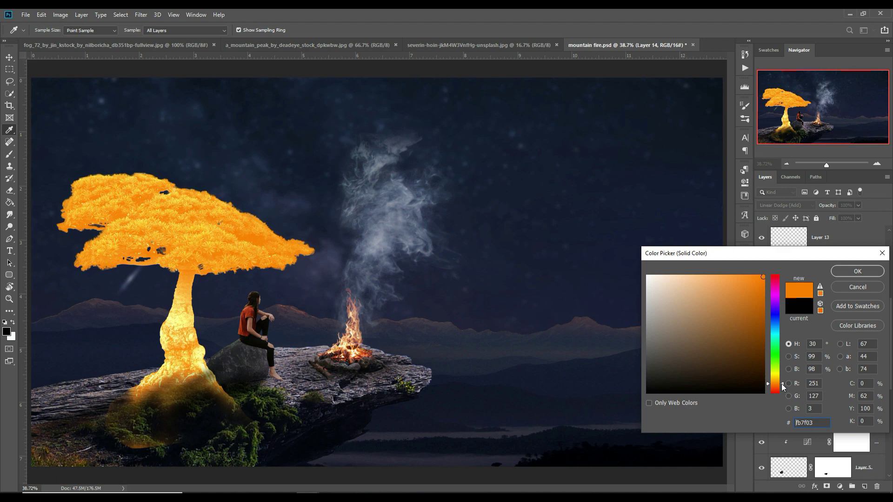
pyautogui.moveTo(783, 384); pyautogui.dragTo(783, 384)
pyautogui.moveTo(783, 386); pyautogui.dragTo(783, 381)
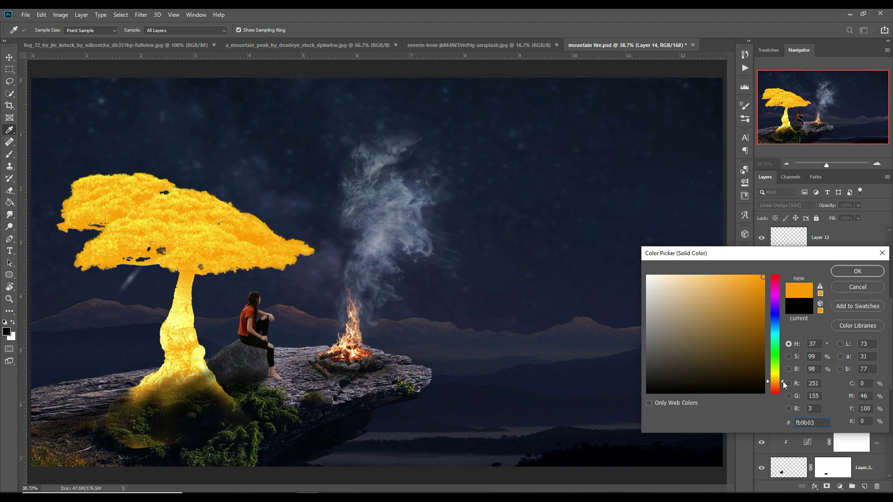
pyautogui.click(849, 274)
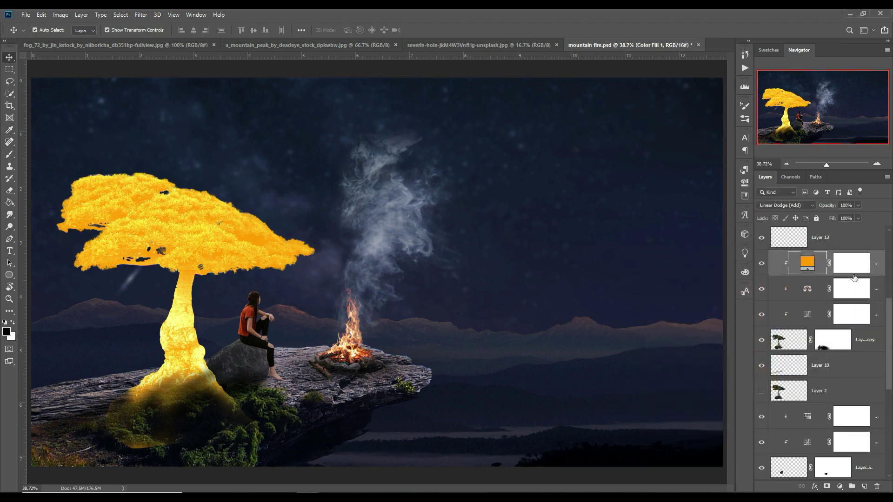
pyautogui.click(852, 264)
pyautogui.hotkey('ctrl', 'i')
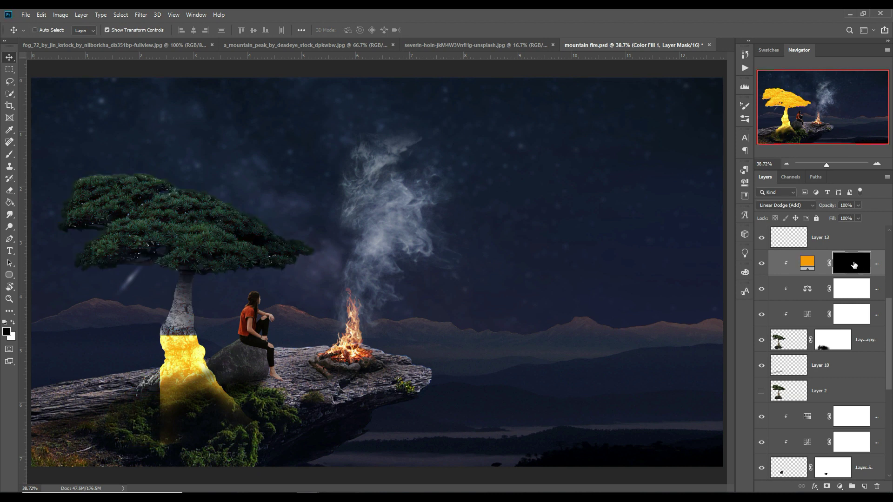
# Step: Brush white on the fill mask to glow along the canopy underside and trunk
pyautogui.click(10, 154)
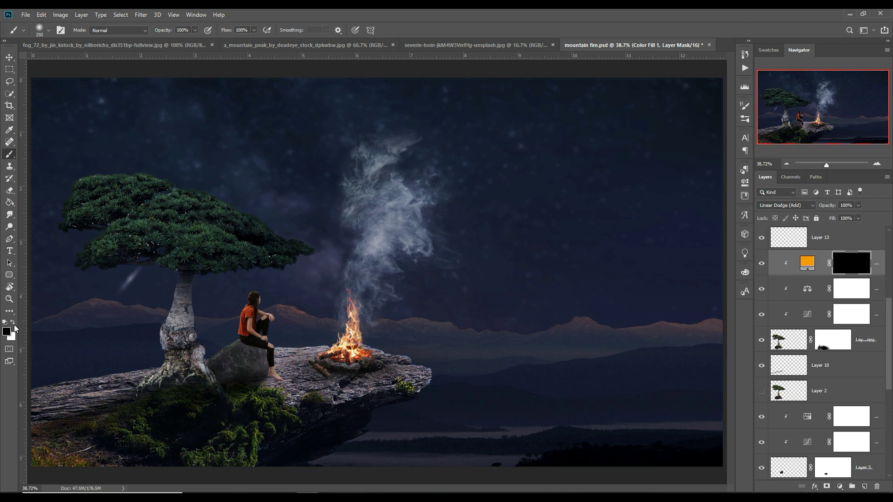
pyautogui.click(13, 322)
pyautogui.click(321, 279)
pyautogui.moveTo(307, 261); pyautogui.dragTo(193, 326)
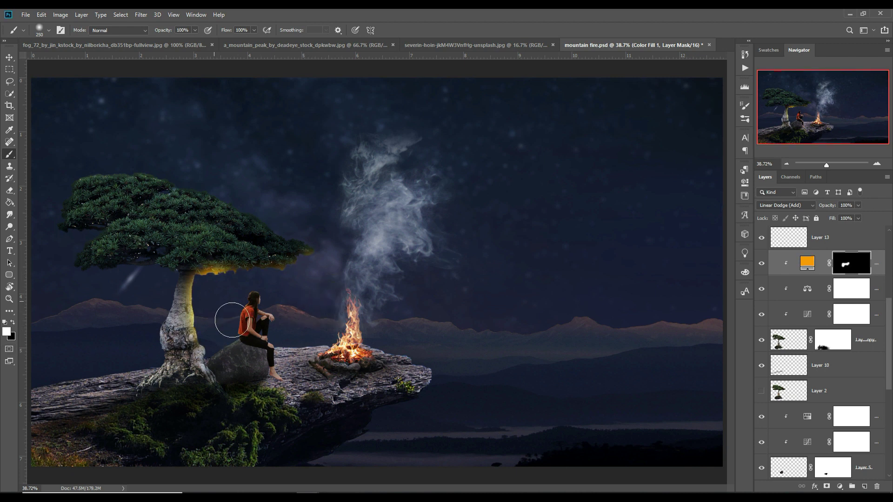
pyautogui.moveTo(174, 235); pyautogui.dragTo(355, 369)
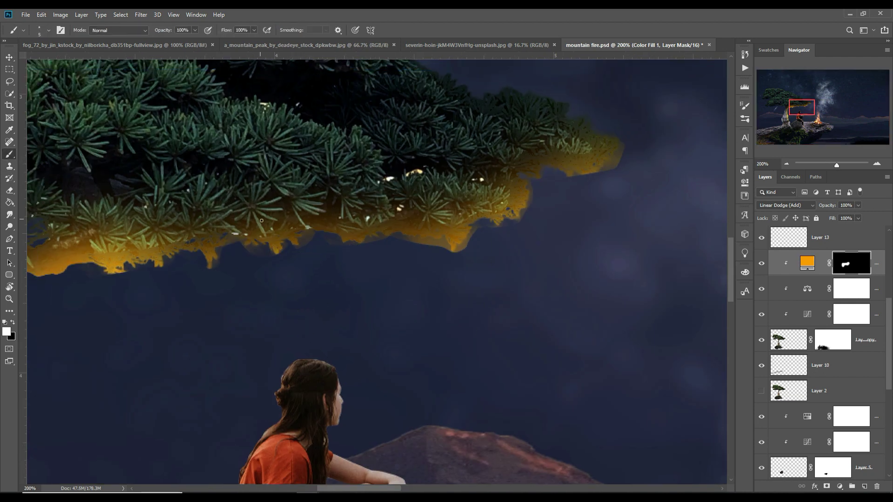
pyautogui.moveTo(245, 236)
pyautogui.mouseDown()
pyautogui.moveTo(581, 149)
pyautogui.moveTo(279, 186)
pyautogui.moveTo(178, 217)
pyautogui.moveTo(197, 312)
pyautogui.moveTo(204, 456)
pyautogui.mouseUp()
pyautogui.moveTo(391, 222); pyautogui.dragTo(684, 200)
pyautogui.moveTo(429, 241); pyautogui.dragTo(304, 273)
# Step: Erase excess glow in black along the canopy edge, then repaint it along the needles
pyautogui.press('x')
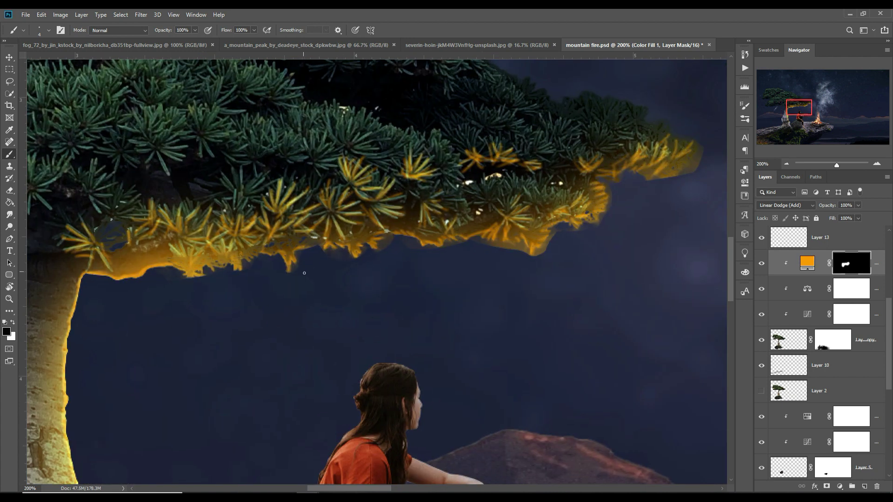
pyautogui.moveTo(505, 247); pyautogui.dragTo(653, 202)
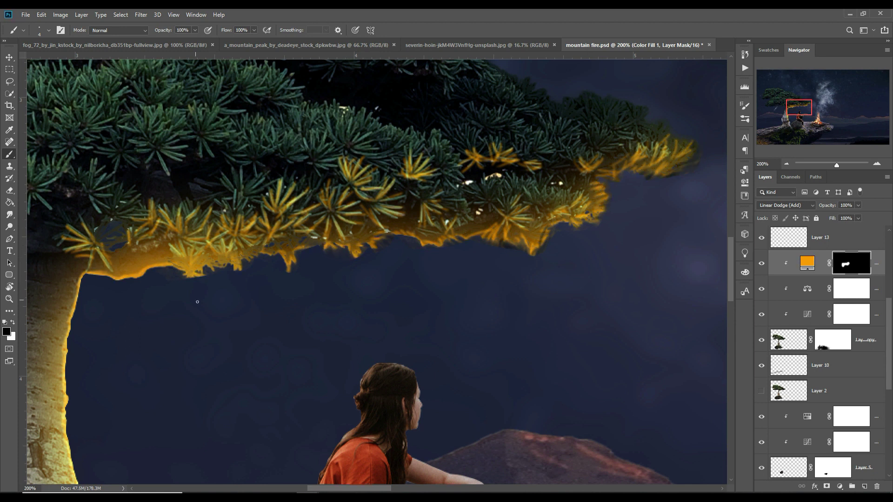
pyautogui.hotkey('ctrl', '+')
pyautogui.press('x')
pyautogui.moveTo(439, 274)
pyautogui.mouseDown()
pyautogui.moveTo(618, 238)
pyautogui.moveTo(321, 254)
pyautogui.mouseUp()
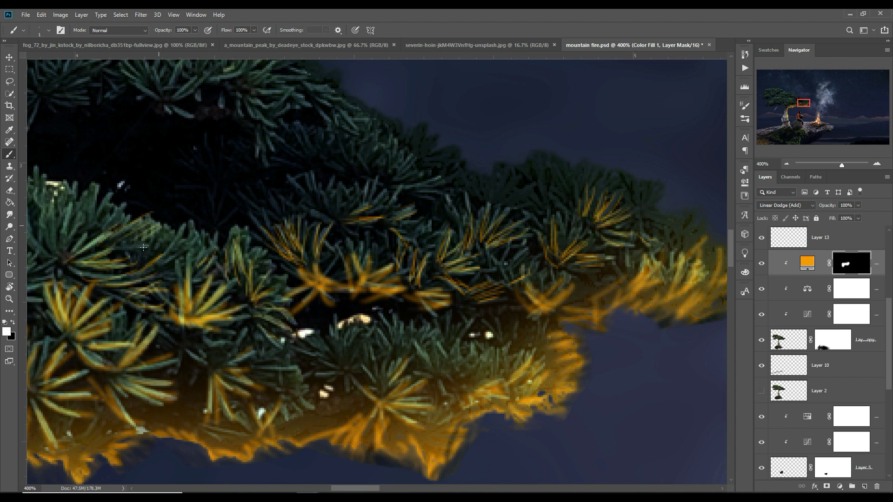
pyautogui.moveTo(444, 354); pyautogui.dragTo(559, 303)
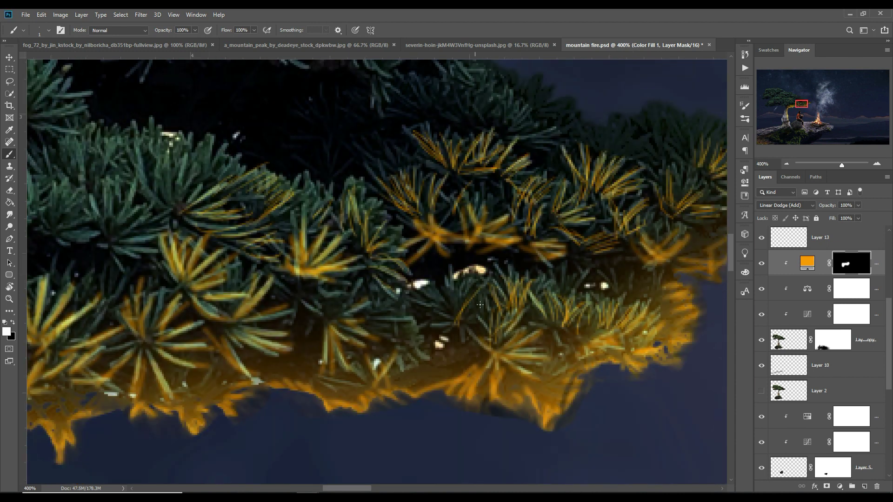
pyautogui.moveTo(160, 251)
pyautogui.mouseDown()
pyautogui.moveTo(305, 298)
pyautogui.moveTo(139, 334)
pyautogui.moveTo(79, 372)
pyautogui.moveTo(149, 279)
pyautogui.moveTo(288, 279)
pyautogui.mouseUp()
# Step: Brush more glow onto the branch-tip needles, then a softer lower-opacity glow on the canopy
pyautogui.hotkey('ctrl', '0')
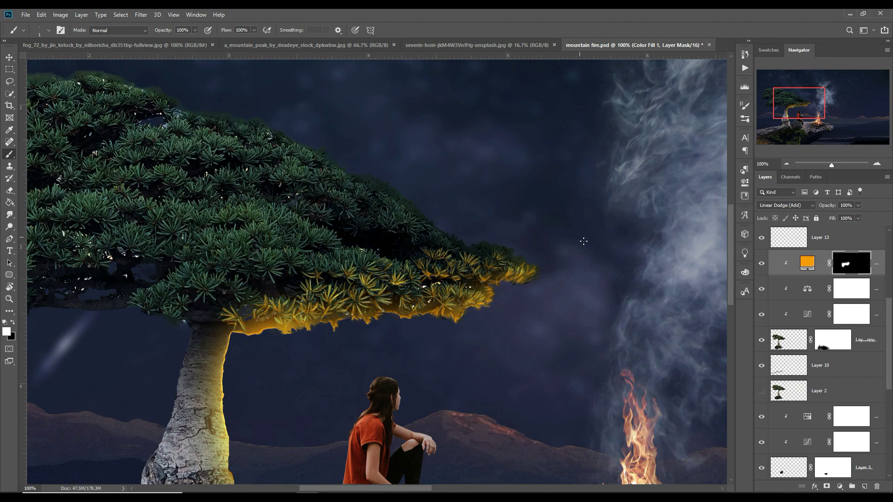
pyautogui.scroll(5, 251, 223)
pyautogui.moveTo(139, 270); pyautogui.dragTo(107, 326)
pyautogui.moveTo(326, 241)
pyautogui.mouseDown()
pyautogui.moveTo(252, 206)
pyautogui.moveTo(395, 261)
pyautogui.moveTo(523, 260)
pyautogui.moveTo(242, 260)
pyautogui.mouseUp()
pyautogui.moveTo(119, 320)
pyautogui.mouseDown()
pyautogui.moveTo(310, 256)
pyautogui.moveTo(200, 251)
pyautogui.mouseUp()
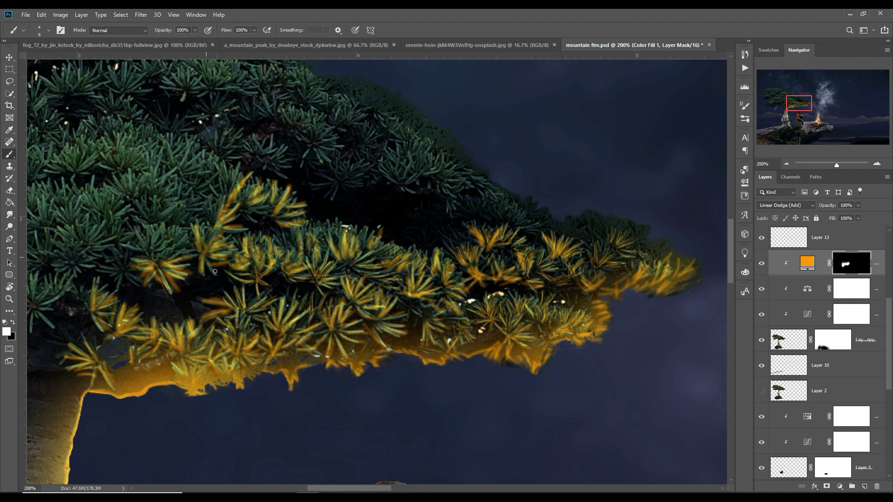
pyautogui.hotkey('ctrl', '-')
pyautogui.hotkey('ctrl', '-')
pyautogui.press('6')
pyautogui.press('5')
pyautogui.moveTo(288, 258)
pyautogui.mouseDown()
pyautogui.moveTo(256, 279)
pyautogui.moveTo(311, 237)
pyautogui.moveTo(319, 265)
pyautogui.mouseUp()
# Step: Add a new empty layer, lower the brush opacity and zoom in on the tree
pyautogui.hotkey('ctrl', 'shift', 'alt', 'n')
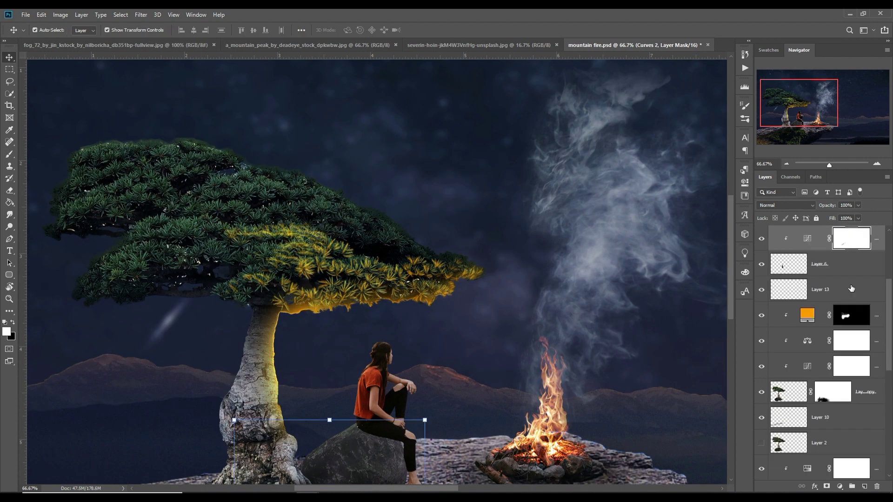
pyautogui.press('x')
pyautogui.press('1')
pyautogui.press('2')
pyautogui.hotkey('ctrl', '+')
pyautogui.hotkey('ctrl', '+')
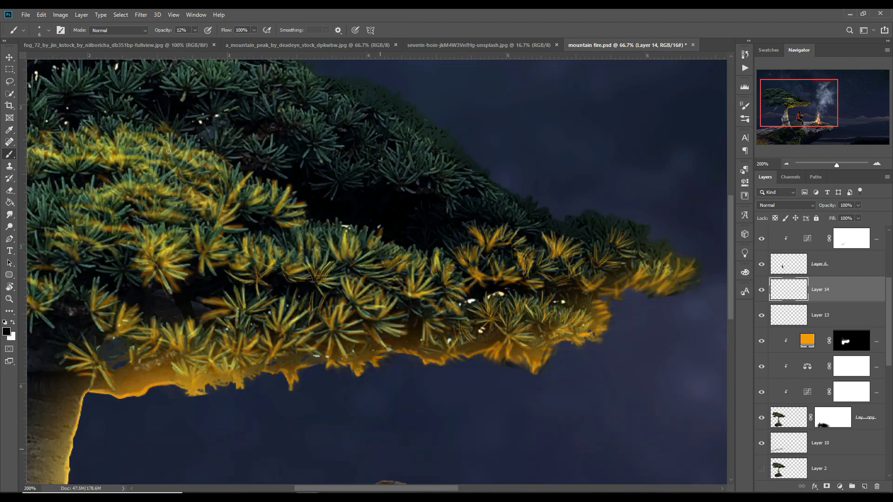
pyautogui.hotkey('ctrl', '+')
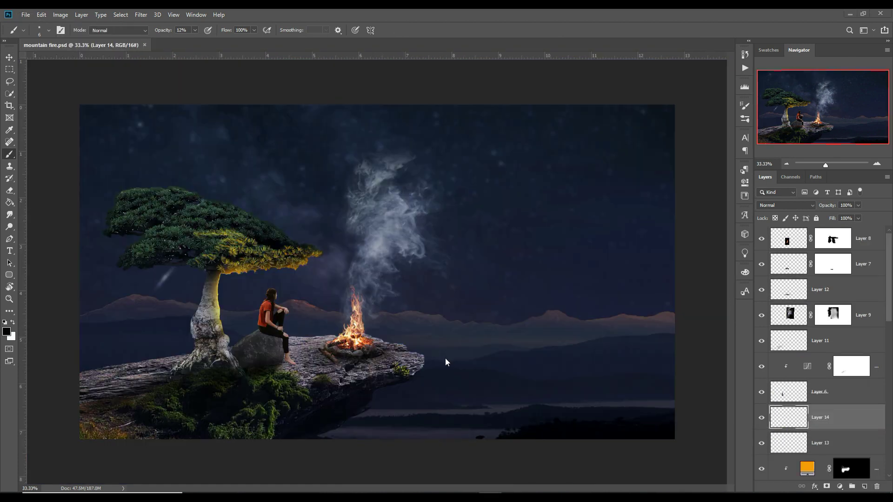
pyautogui.hotkey('ctrl', '+')
pyautogui.hotkey('ctrl', '+')
pyautogui.hotkey('ctrl', '+')
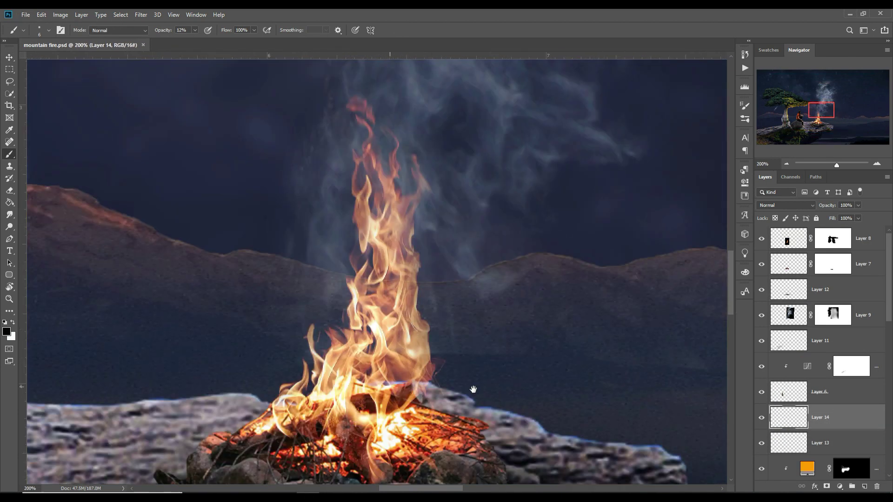
pyautogui.scroll(-5, 823, 353)
# Step: Create Layer 15 and paint a yellow glow stroke just below the campfire
pyautogui.click(851, 382)
pyautogui.press('x')
pyautogui.click(819, 305)
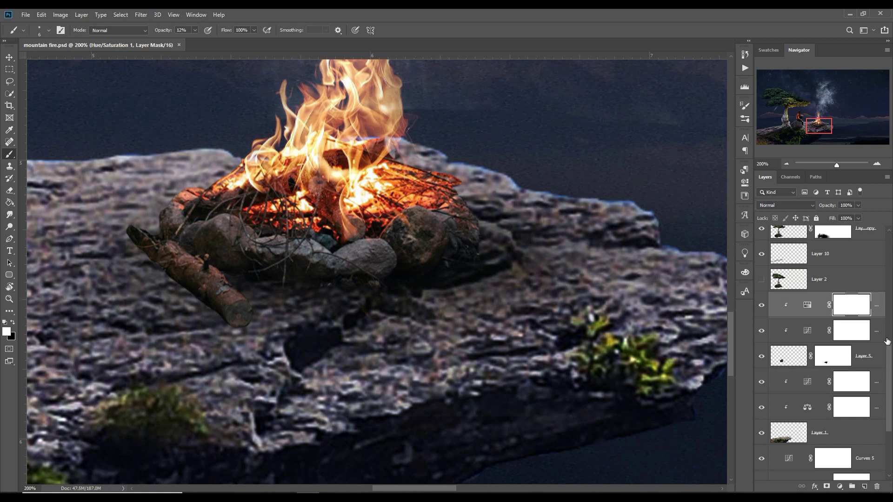
pyautogui.hotkey('ctrl', 'shift', 'alt', 'n')
pyautogui.click(7, 332)
pyautogui.click(763, 279)
pyautogui.click(857, 266)
pyautogui.moveTo(469, 264); pyautogui.dragTo(441, 368)
pyautogui.press('0')
# Step: Set Layer 15 to Overlay and stretch its glow wider across the campfire
pyautogui.click(786, 205)
pyautogui.click(786, 316)
pyautogui.hotkey('ctrl', '-')
pyautogui.hotkey('ctrl', '-')
pyautogui.press('v')
pyautogui.moveTo(448, 269); pyautogui.dragTo(520, 266)
pyautogui.moveTo(283, 267); pyautogui.dragTo(152, 267)
# Step: Duplicate the Layer 15 glow layer
pyautogui.rightClick(874, 302)
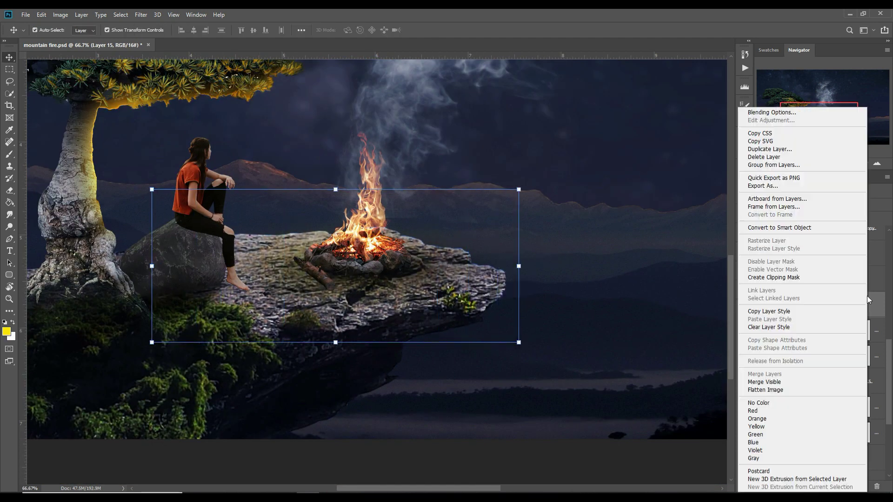
pyautogui.click(772, 152)
pyautogui.click(523, 148)
pyautogui.scroll(5, 818, 303)
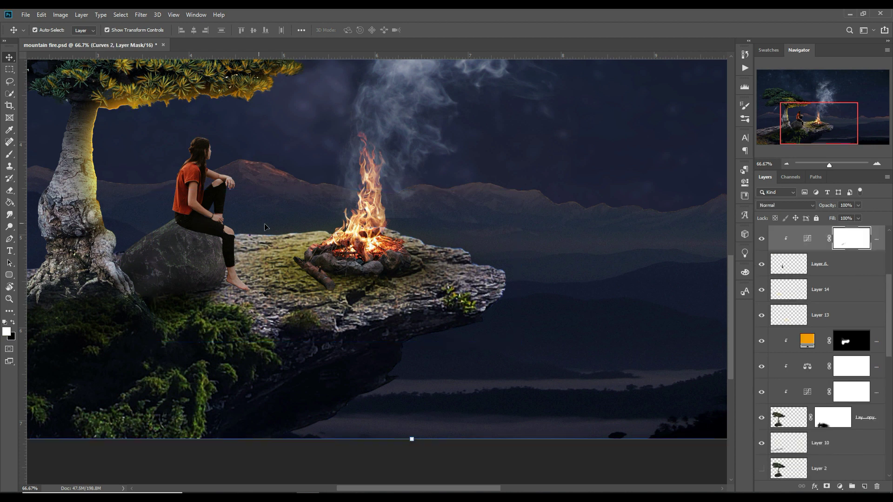
# Step: Create Layer 16 with a black foreground colour and a white layer mask
pyautogui.click(828, 289)
pyautogui.hotkey('ctrl', 'shift', 'alt', 'n')
pyautogui.press('b')
pyautogui.click(14, 323)
pyautogui.click(7, 331)
pyautogui.click(649, 393)
pyautogui.press('Return')
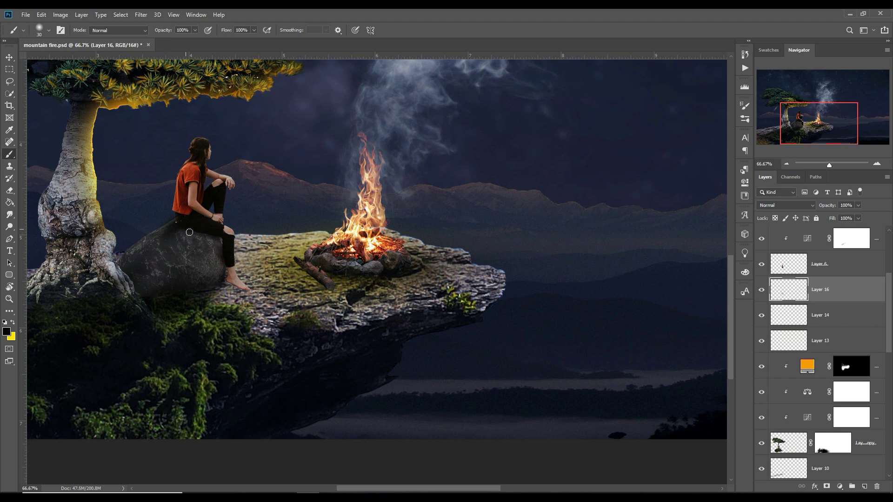
pyautogui.click(826, 487)
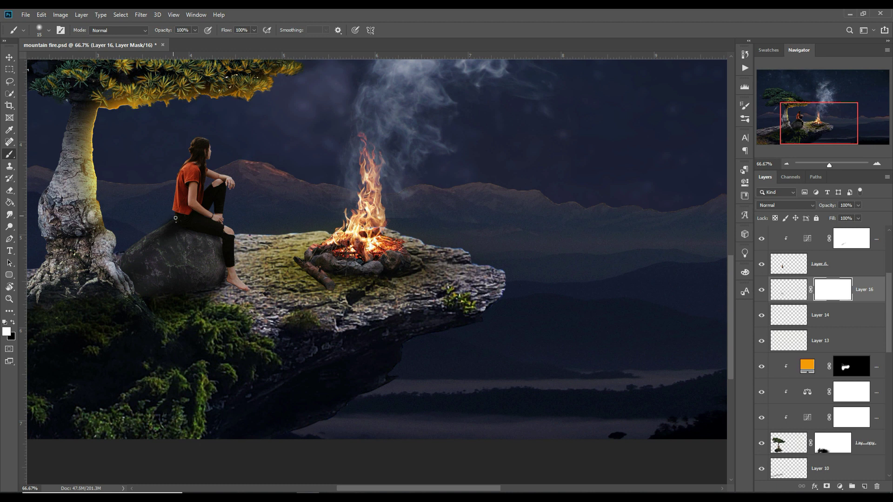
# Step: Select up to Curves 2 and add another Curves adjustment layer
pyautogui.hotkey('alt', ']')
pyautogui.hotkey('alt', ']')
pyautogui.click(841, 487)
pyautogui.click(834, 369)
# Step: Add a Levels adjustment layer and drag its white point left to brighten
pyautogui.click(841, 486)
pyautogui.click(838, 361)
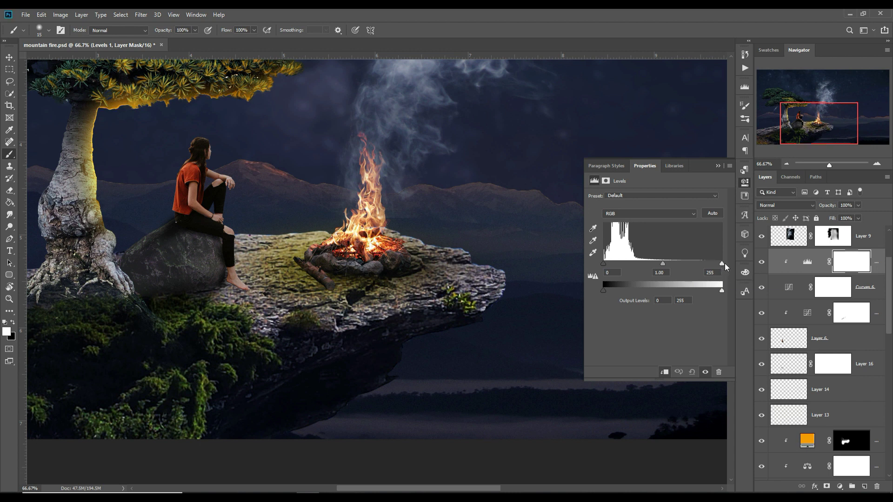
pyautogui.moveTo(722, 263); pyautogui.dragTo(691, 263)
# Step: Toggle Curves 6 off and on to compare, then move it below Layer 6
pyautogui.click(763, 289)
pyautogui.click(763, 288)
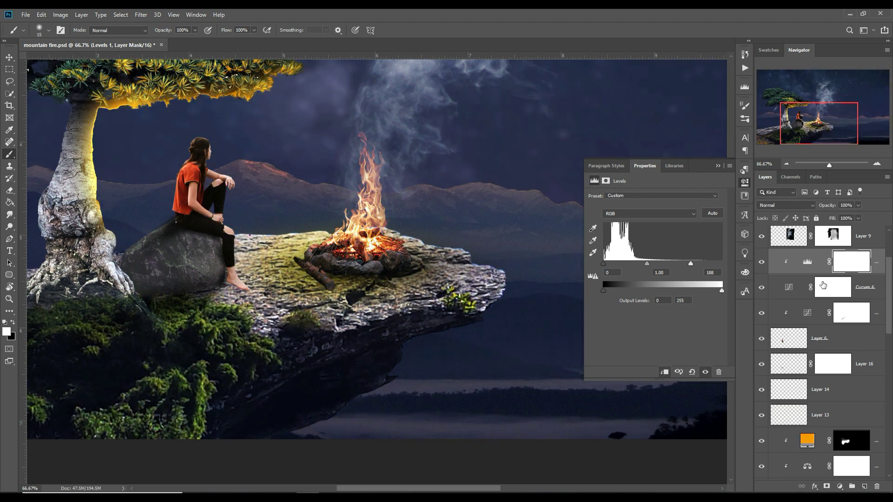
pyautogui.click(762, 287)
pyautogui.click(832, 287)
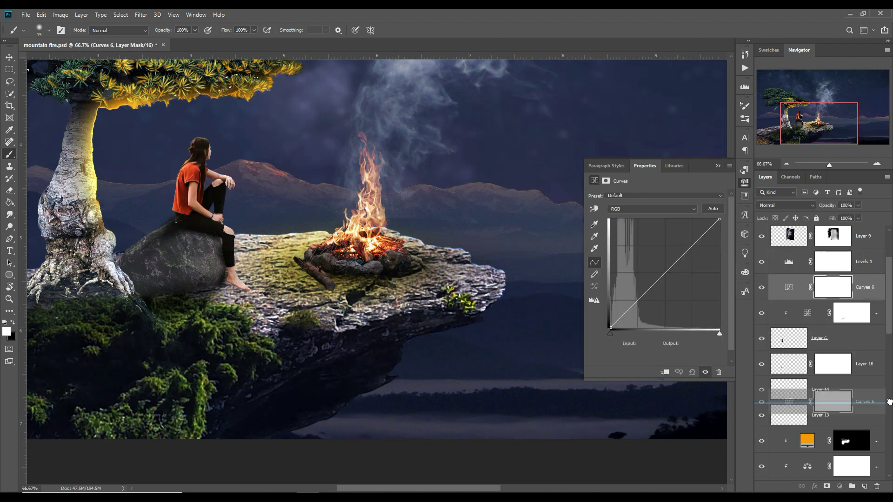
pyautogui.moveTo(885, 346); pyautogui.dragTo(883, 350)
# Step: Clip Levels 1 to the woman, push its white point further, and invert its mask to black
pyautogui.click(880, 261)
pyautogui.rightClick(872, 259)
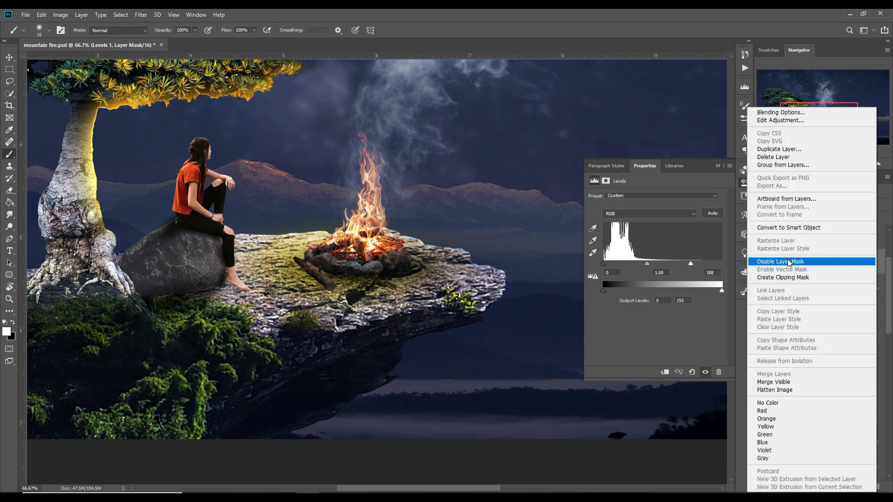
pyautogui.click(783, 278)
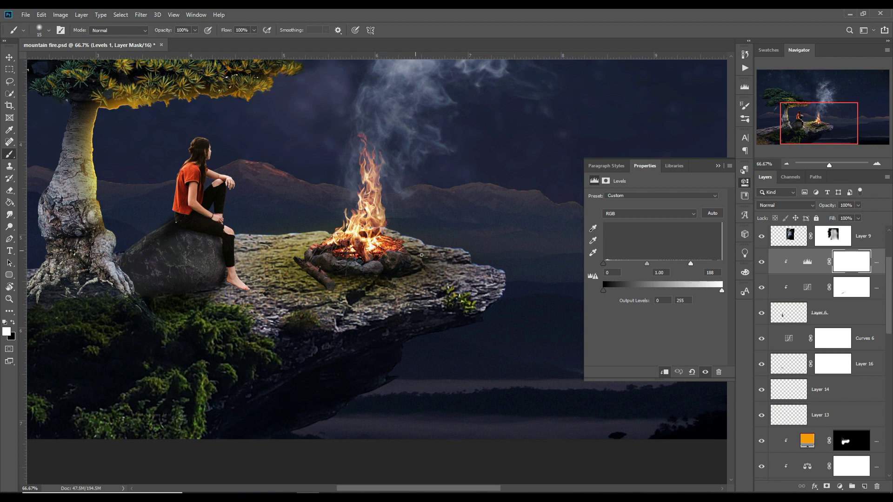
pyautogui.moveTo(691, 264); pyautogui.dragTo(610, 262)
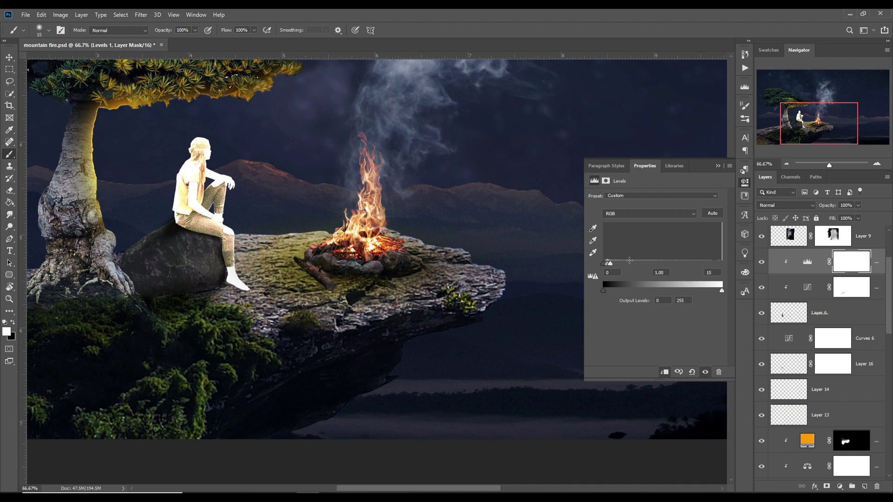
pyautogui.click(719, 167)
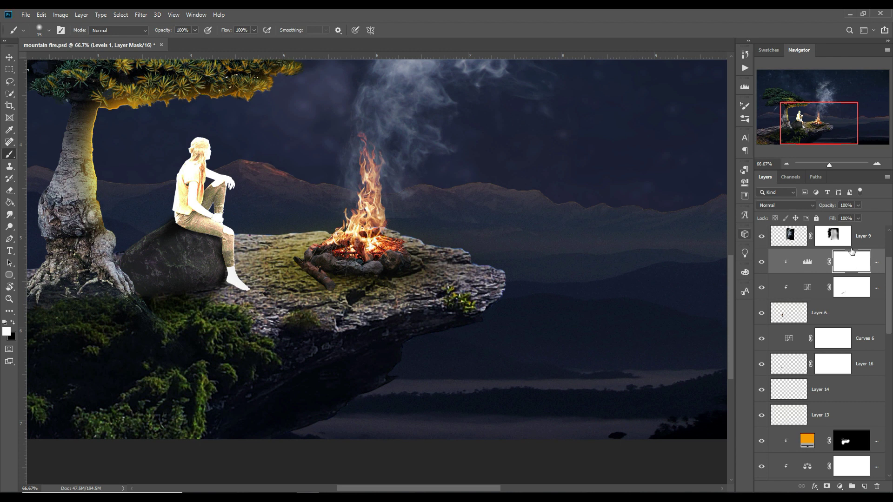
pyautogui.hotkey('ctrl', 'i')
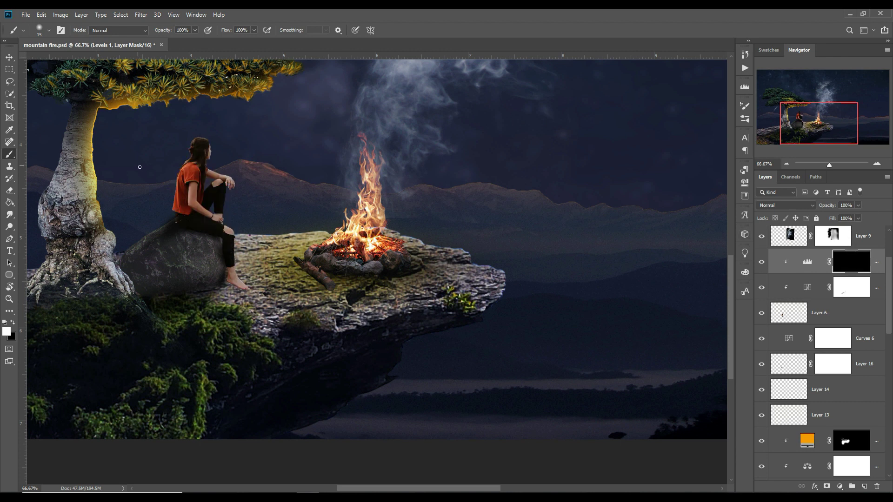
# Step: Zoom in on the woman and paint white rim light along her back and arm
pyautogui.hotkey('ctrl', '+')
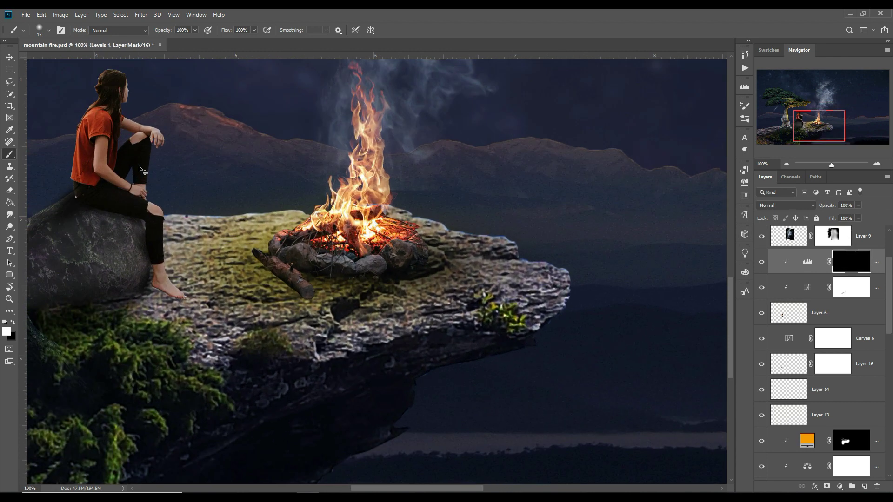
pyautogui.hotkey('ctrl', '+')
pyautogui.hotkey('ctrl', '+')
pyautogui.moveTo(185, 212); pyautogui.dragTo(297, 382)
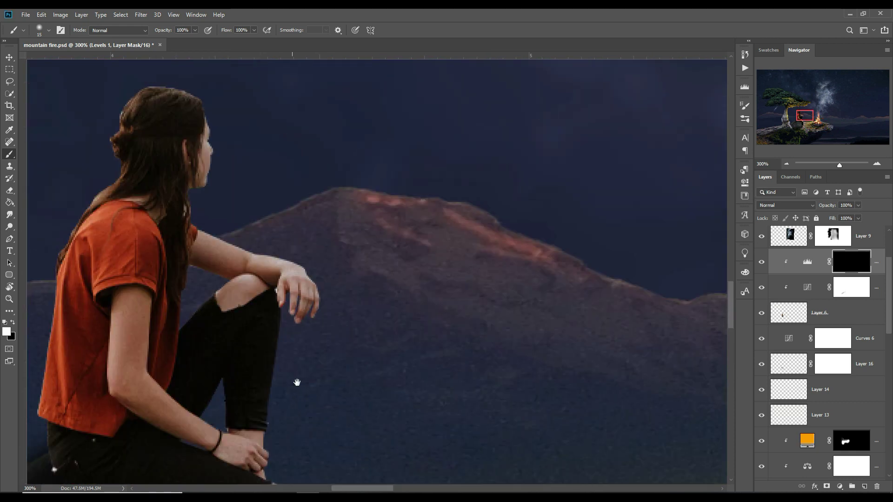
pyautogui.moveTo(251, 269); pyautogui.dragTo(431, 368)
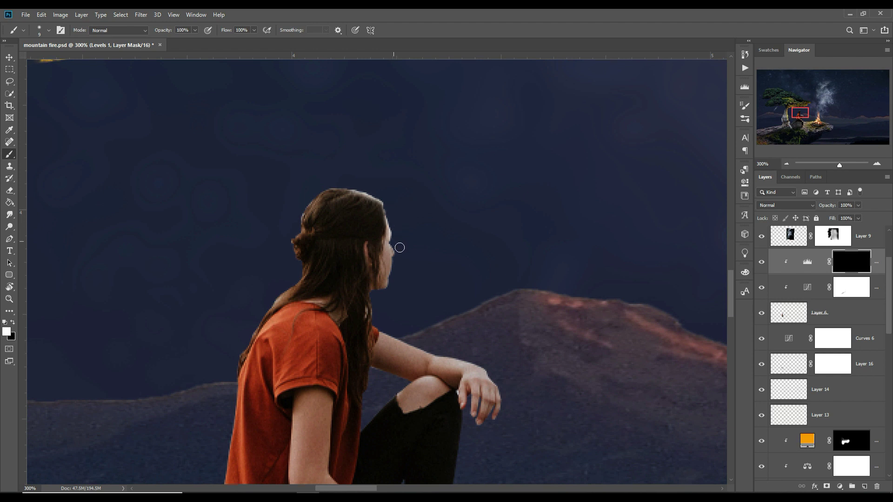
pyautogui.moveTo(378, 298); pyautogui.dragTo(509, 402)
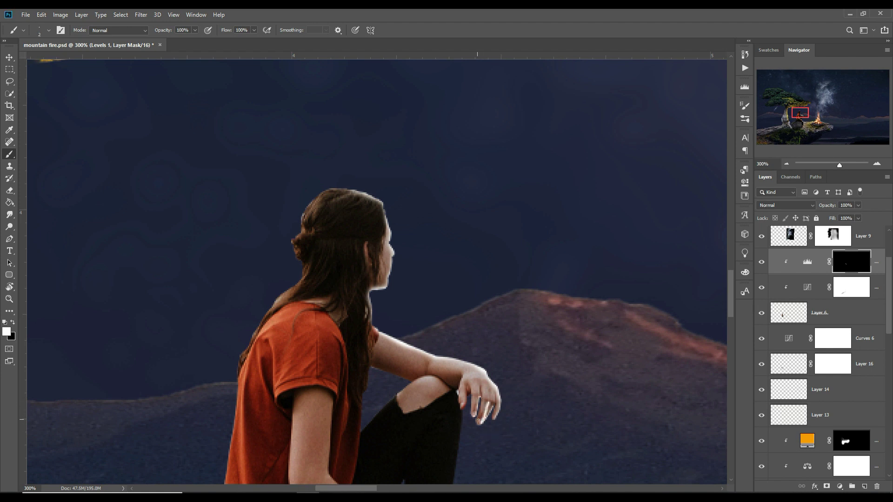
# Step: Brighten her leg and foot edges on the mask, then add an empty Layer 17
pyautogui.moveTo(467, 425); pyautogui.dragTo(461, 472)
pyautogui.moveTo(460, 472); pyautogui.dragTo(471, 293)
pyautogui.moveTo(472, 383)
pyautogui.mouseDown()
pyautogui.moveTo(519, 444)
pyautogui.moveTo(488, 173)
pyautogui.moveTo(491, 279)
pyautogui.moveTo(551, 397)
pyautogui.mouseUp()
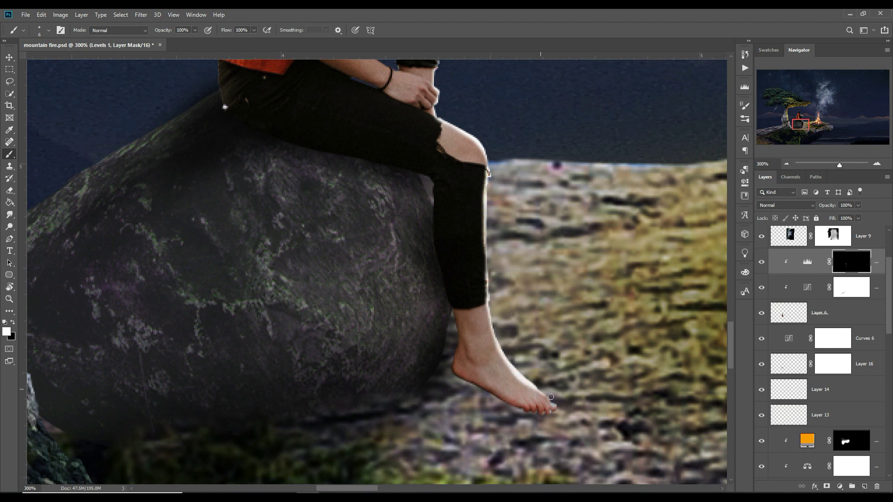
pyautogui.moveTo(465, 65); pyautogui.dragTo(523, 316)
pyautogui.hotkey('ctrl', 'shift', 'alt', 'n')
# Step: Add an orange Solid Color fill layer and invert its mask to hide it
pyautogui.press('l')
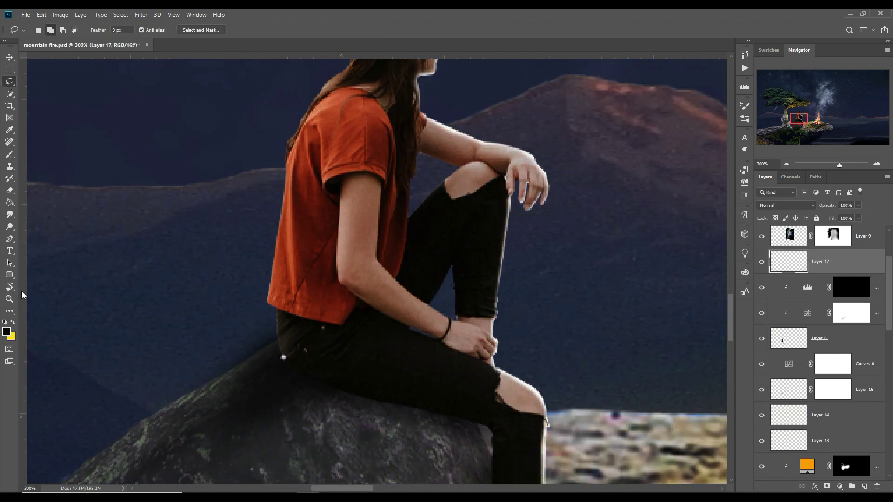
pyautogui.click(839, 486)
pyautogui.click(772, 205)
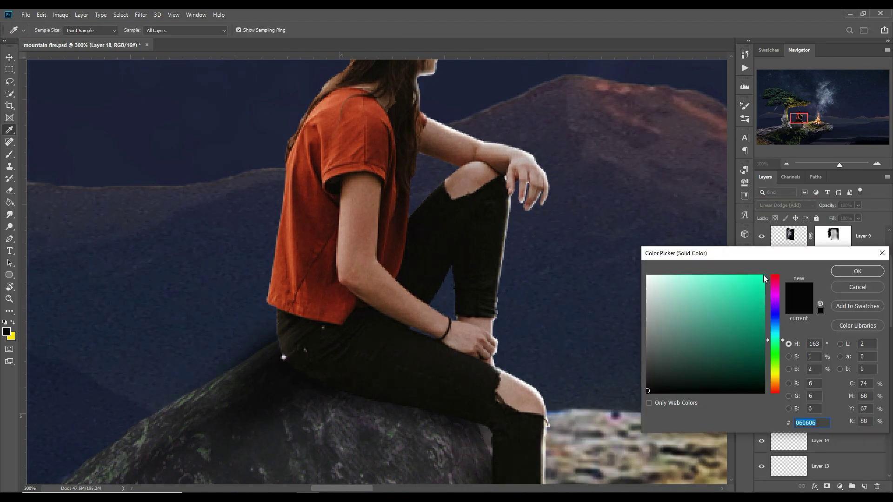
pyautogui.moveTo(775, 340); pyautogui.dragTo(775, 379)
pyautogui.click(857, 271)
pyautogui.hotkey('ctrl', 'i')
# Step: Brush orange firelight glow along the woman's hair, arm and shin
pyautogui.press('b')
pyautogui.moveTo(485, 127)
pyautogui.mouseDown()
pyautogui.moveTo(488, 259)
pyautogui.moveTo(594, 329)
pyautogui.moveTo(530, 353)
pyautogui.moveTo(543, 449)
pyautogui.mouseUp()
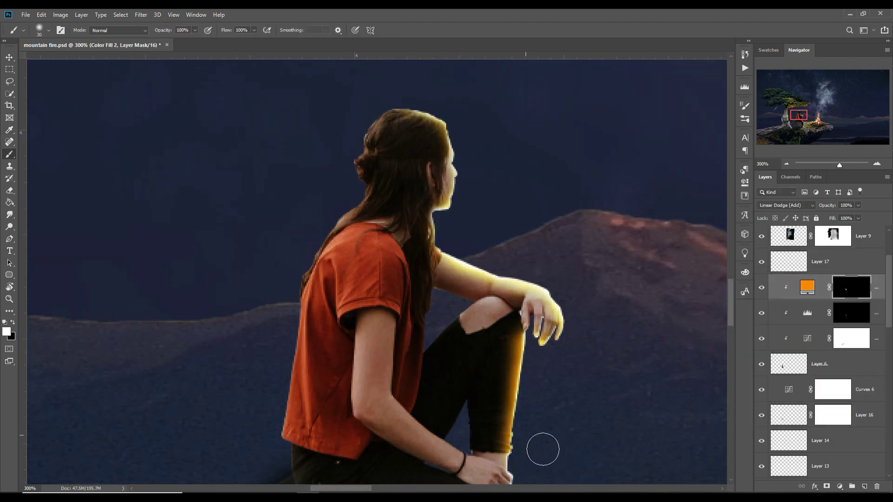
pyautogui.scroll(-3, 548, 409)
pyautogui.moveTo(558, 372); pyautogui.dragTo(569, 479)
pyautogui.scroll(-4, 570, 479)
pyautogui.moveTo(574, 340); pyautogui.dragTo(605, 461)
pyautogui.scroll(3, 604, 460)
# Step: Lasso-select the woman's forearm, hand and shoulder
pyautogui.press('l')
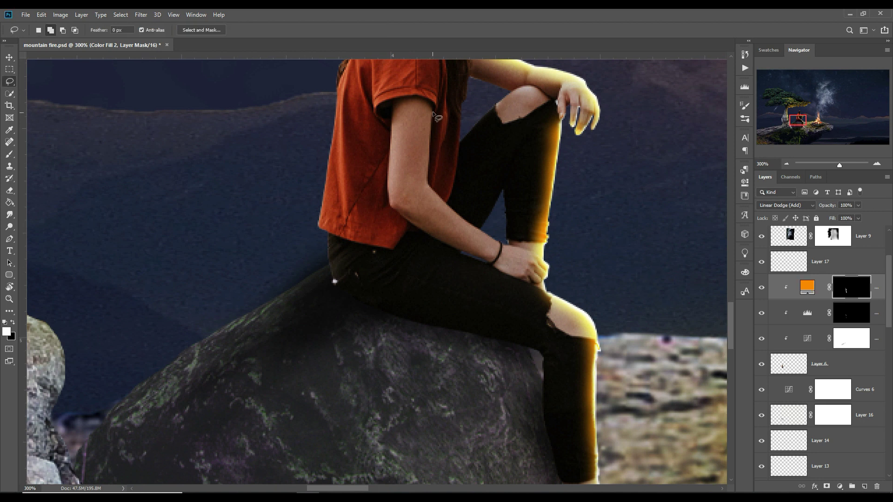
pyautogui.moveTo(539, 272); pyautogui.dragTo(389, 178)
pyautogui.moveTo(434, 114); pyautogui.dragTo(433, 108)
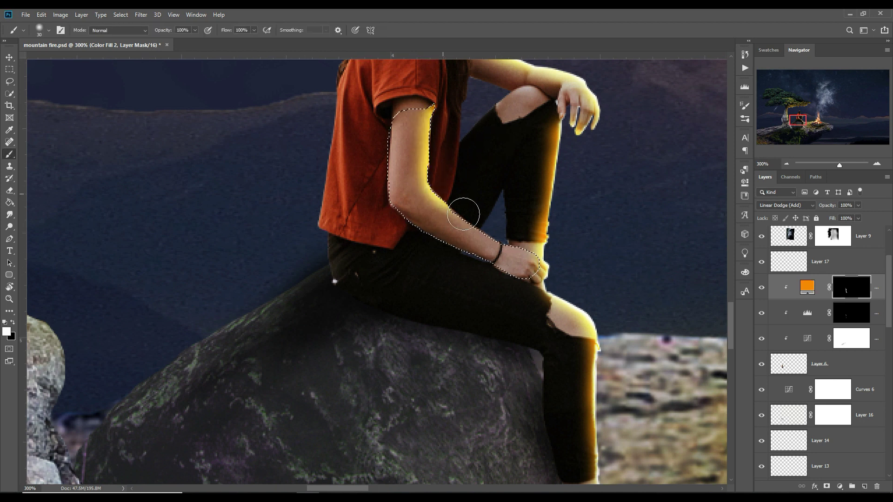
pyautogui.scroll(5, 462, 208)
pyautogui.moveTo(442, 284); pyautogui.dragTo(400, 369)
# Step: Paint orange glow on the shoulder within the selection, then touch up near the armpit
pyautogui.press('b')
pyautogui.moveTo(418, 261); pyautogui.dragTo(474, 349)
pyautogui.moveTo(503, 452); pyautogui.dragTo(442, 467)
pyautogui.hotkey('ctrl', 'd')
pyautogui.press('[')
pyautogui.press('[')
pyautogui.press('[')
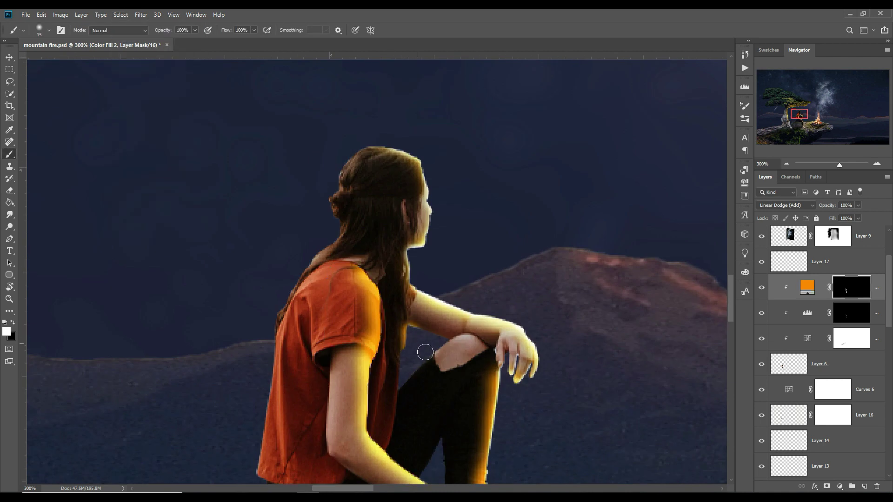
pyautogui.moveTo(411, 373); pyautogui.dragTo(417, 366)
# Step: Drag the dog photo into the mountain composite as Layer 18
pyautogui.press('v')
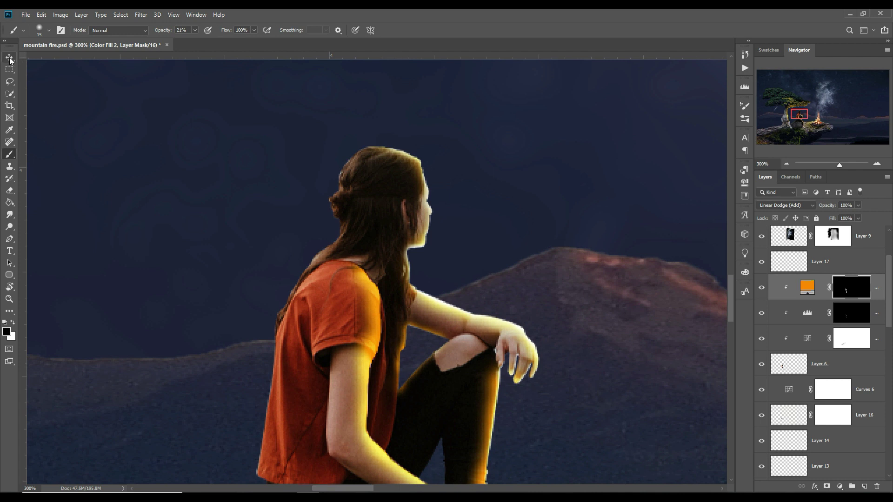
pyautogui.hotkey('ctrl', '0')
pyautogui.moveTo(261, 55); pyautogui.dragTo(604, 140)
pyautogui.moveTo(698, 302); pyautogui.dragTo(372, 279)
# Step: Free Transform the dog smaller and place it on the ledge beside the campfire
pyautogui.hotkey('ctrl', 't')
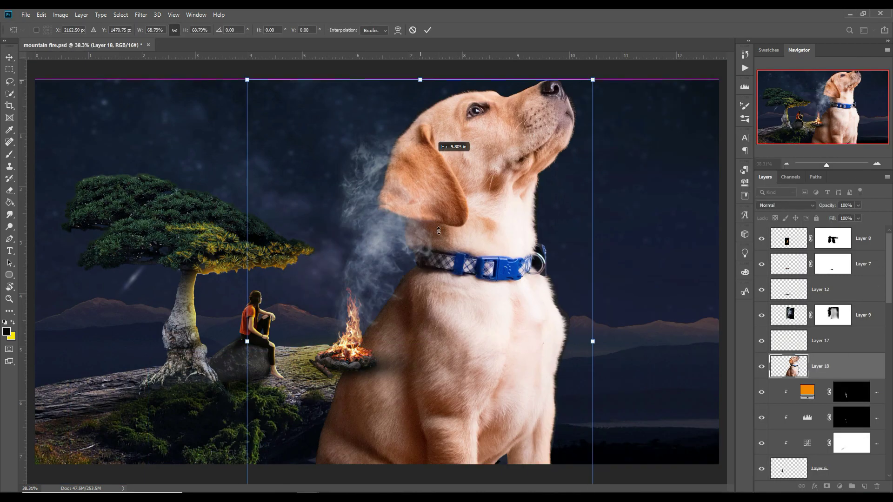
pyautogui.moveTo(245, 79); pyautogui.dragTo(434, 259)
pyautogui.moveTo(465, 317); pyautogui.dragTo(420, 368)
pyautogui.scroll(3, 419, 368)
pyautogui.press('Return')
# Step: Copy the dog's tail onto a new layer and reposition it on the rock
pyautogui.press('l')
pyautogui.scroll(5, 445, 448)
pyautogui.click(442, 193)
pyautogui.hotkey('ctrl', 'shift', 'alt', 'n')
pyautogui.press('v')
pyautogui.moveTo(430, 242); pyautogui.dragTo(418, 235)
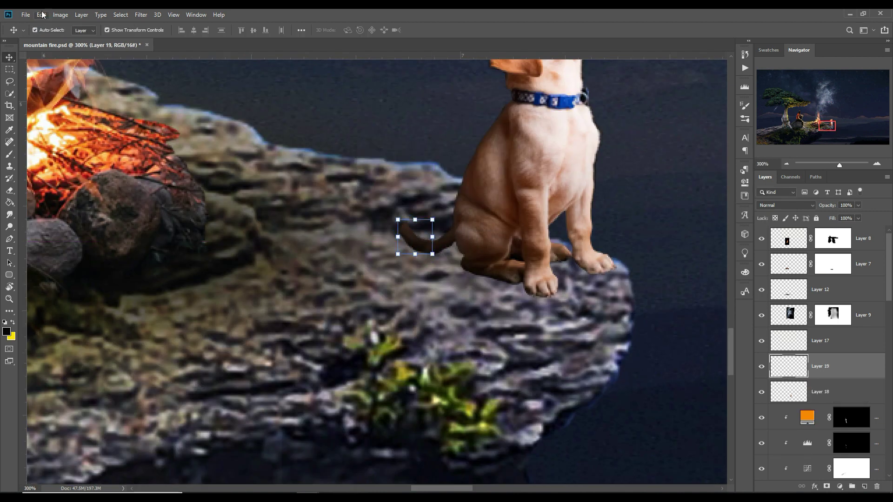
# Step: Add white masks to the tail layer and Layer 20, with a smaller, lower-opacity brush
pyautogui.click(827, 486)
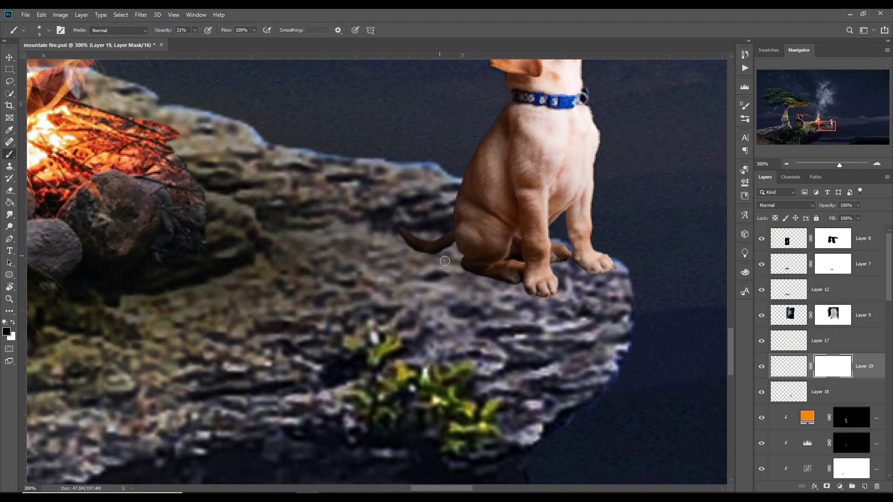
pyautogui.keyDown('shift'); pyautogui.click(860, 386); pyautogui.keyUp('shift')
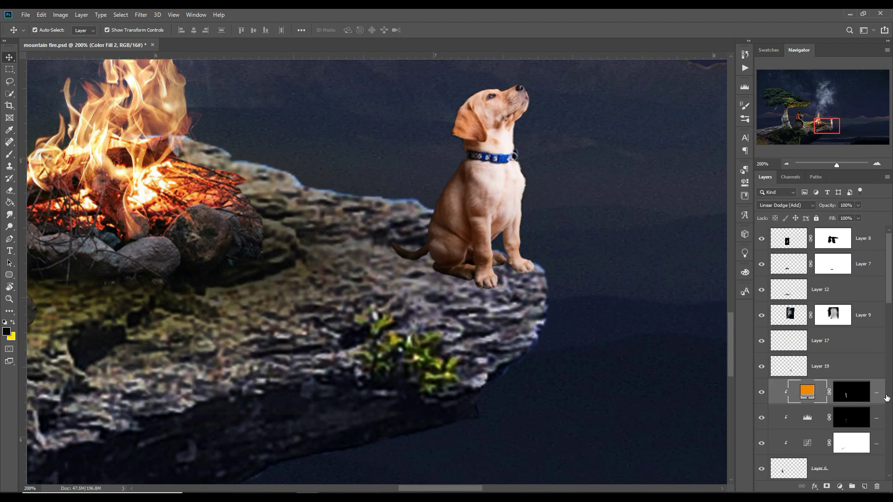
pyautogui.press('2')
pyautogui.press('2')
pyautogui.press('[')
pyautogui.press('[')
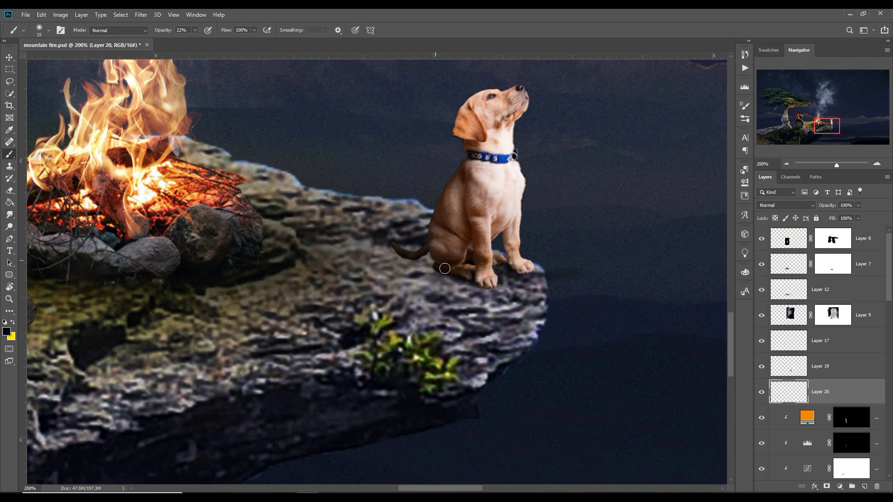
pyautogui.hotkey('ctrl', 'shift', 'm')
# Step: Darken the dog with a clipped Exposure adjustment at -1.38
pyautogui.press('v')
pyautogui.click(488, 209)
pyautogui.click(839, 486)
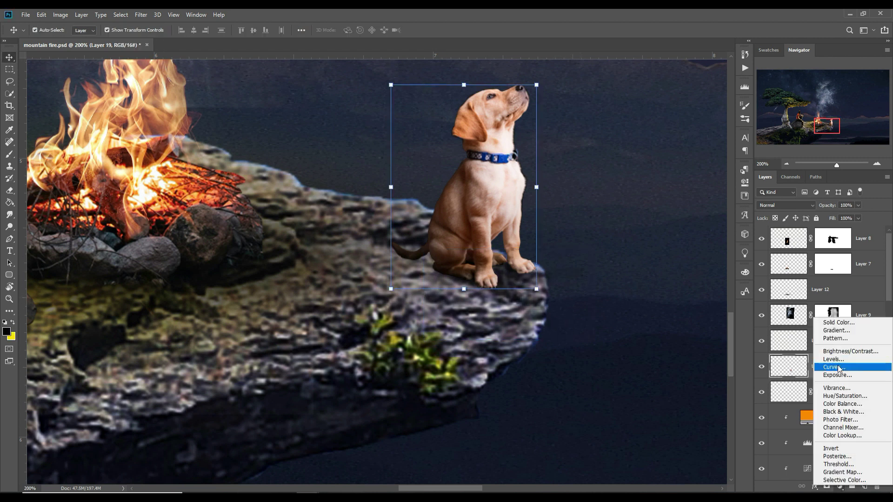
pyautogui.click(842, 365)
pyautogui.moveTo(656, 219); pyautogui.dragTo(646, 220)
pyautogui.hotkey('ctrl', 'alt', 'g')
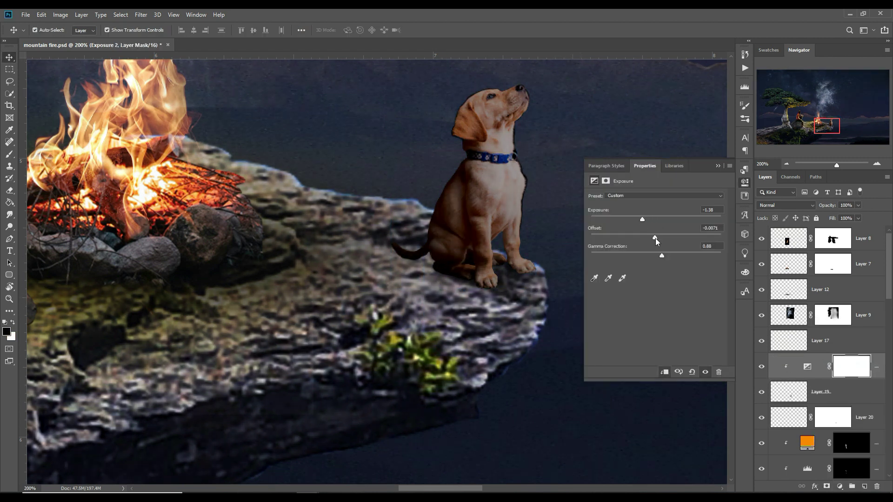
pyautogui.click(744, 182)
# Step: Add an orange Solid Color fill with an inverted mask and paint rim glow along the dog's back
pyautogui.click(864, 486)
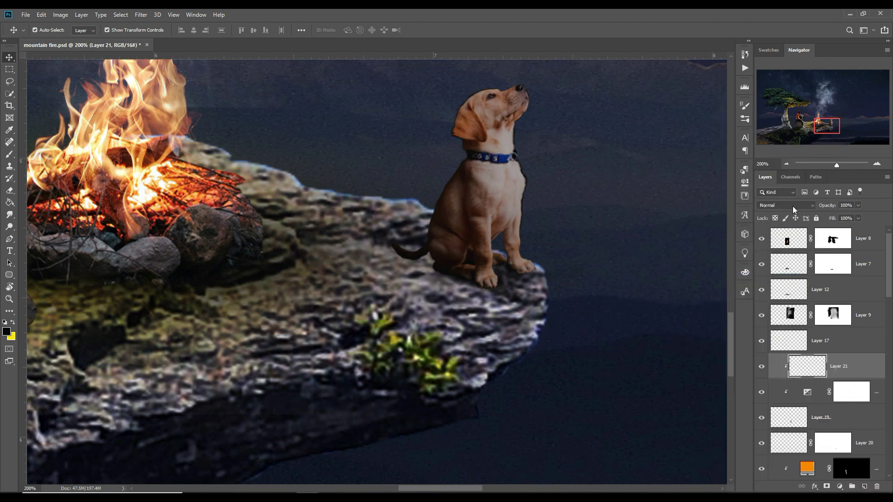
pyautogui.click(839, 486)
pyautogui.moveTo(776, 381); pyautogui.dragTo(776, 385)
pyautogui.press('Return')
pyautogui.hotkey('ctrl', 'i')
pyautogui.press('b')
pyautogui.press('d')
pyautogui.moveTo(464, 152); pyautogui.dragTo(428, 233)
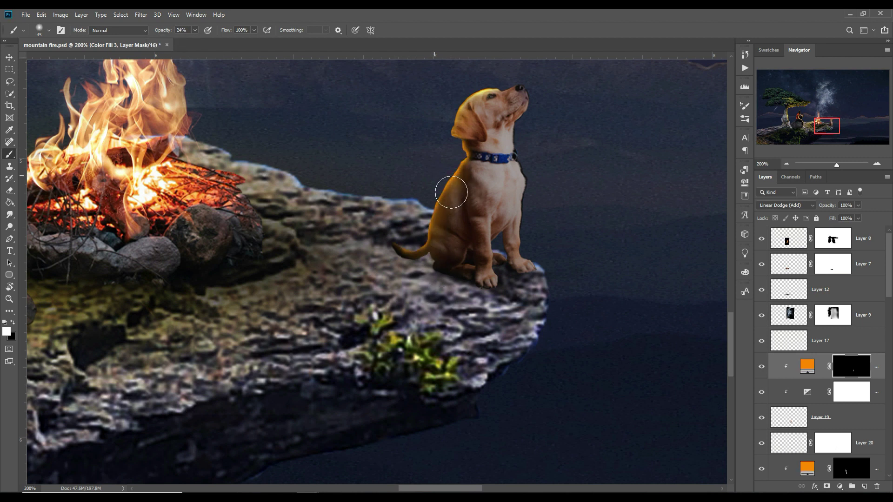
# Step: Zoom out to fit the whole composite in view
pyautogui.press('v')
pyautogui.hotkey('ctrl', '-')
pyautogui.hotkey('ctrl', '-')
pyautogui.hotkey('ctrl', '-')
pyautogui.hotkey('ctrl', '-')
pyautogui.scroll(-3, 818, 372)
pyautogui.click(818, 340)
# Step: Add an Exposure adjustment above Layer 21 raised to +3.10
pyautogui.click(864, 486)
pyautogui.press('b')
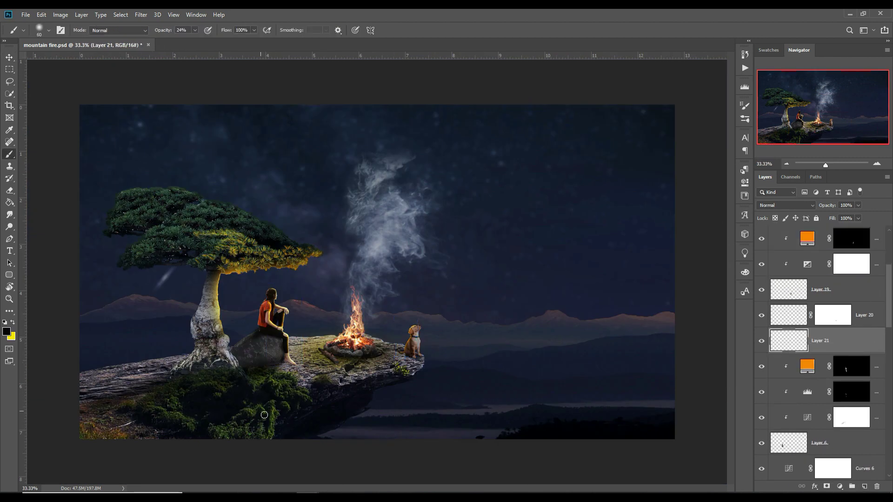
pyautogui.press('v')
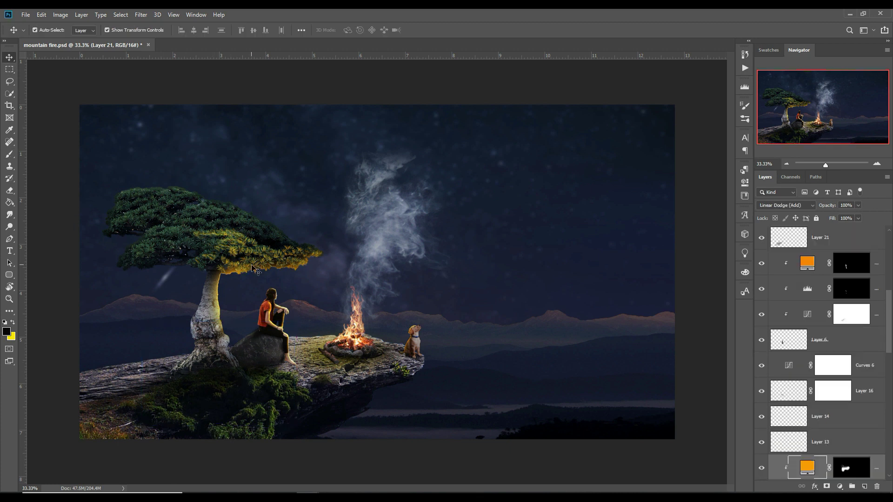
pyautogui.click(839, 486)
pyautogui.click(837, 376)
pyautogui.moveTo(657, 219); pyautogui.dragTo(686, 214)
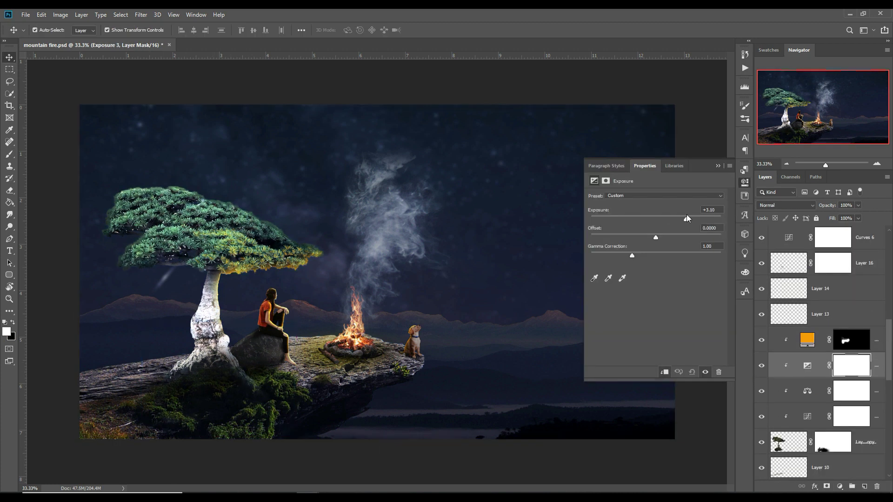
pyautogui.click(853, 366)
# Step: Invert the Exposure mask and paint light back onto the bonsai near the fire
pyautogui.hotkey('ctrl', 'i')
pyautogui.press('b')
pyautogui.moveTo(239, 321); pyautogui.dragTo(282, 284)
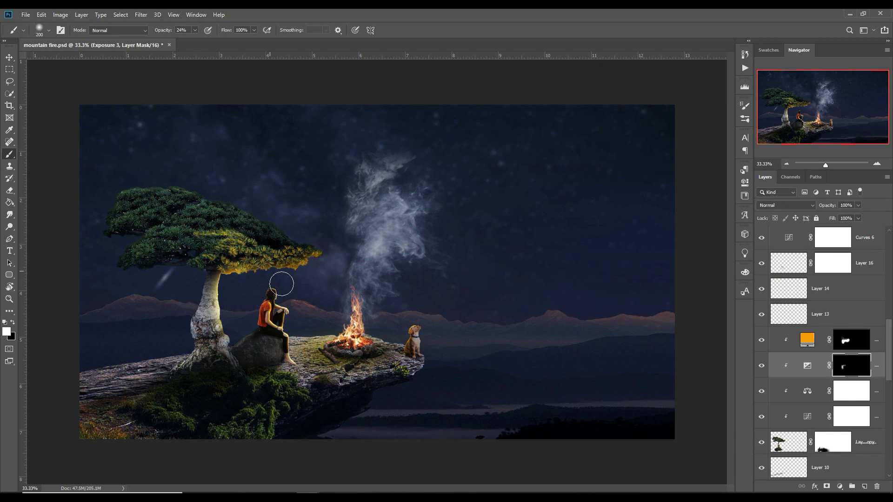
pyautogui.press('v')
# Step: Select mountain Layer 3, open and cancel Gaussian Blur, then select fire Layer 8
pyautogui.scroll(-3, 824, 433)
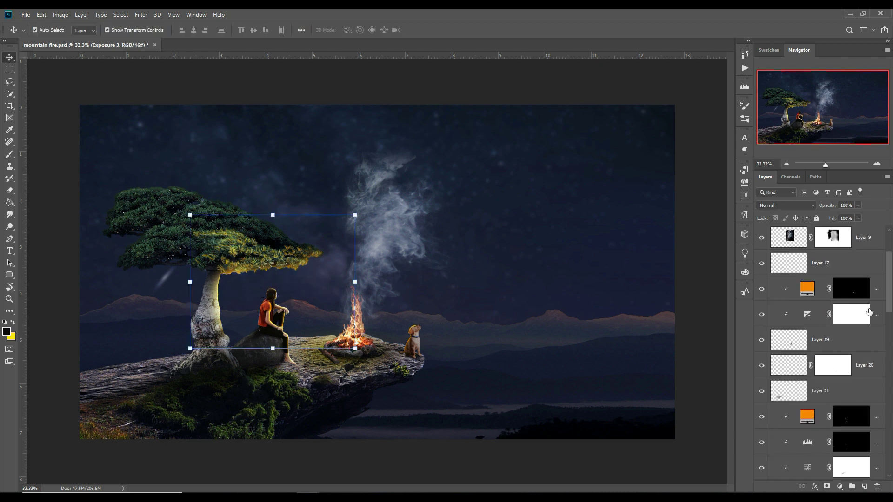
pyautogui.scroll(-5, 824, 433)
pyautogui.click(825, 434)
pyautogui.hotkey('ctrl', 'alt', 'f')
pyautogui.press('Escape')
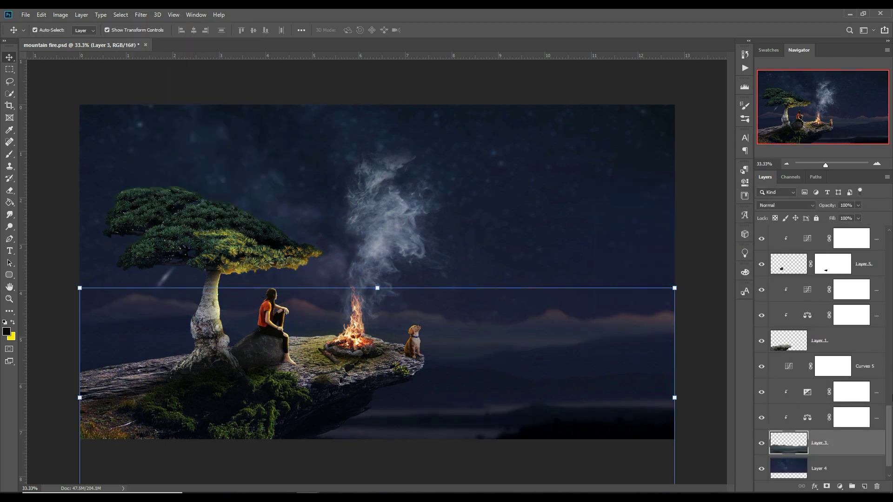
pyautogui.scroll(10, 832, 351)
pyautogui.click(882, 241)
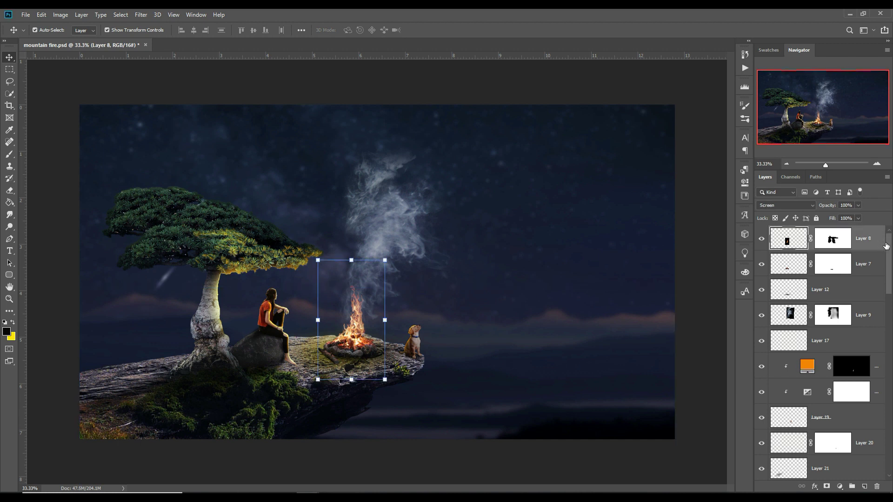
# Step: Add a new layer above Layer 8 set to Linear Dodge (Add)
pyautogui.click(865, 487)
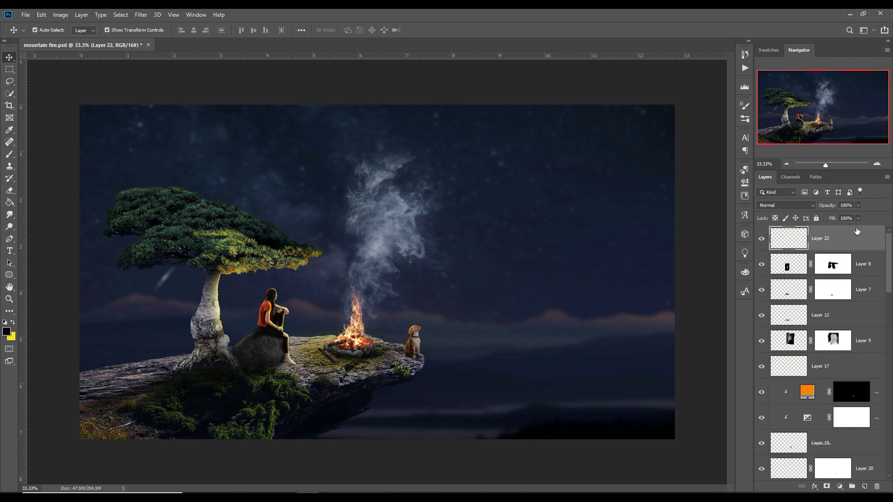
pyautogui.click(812, 203)
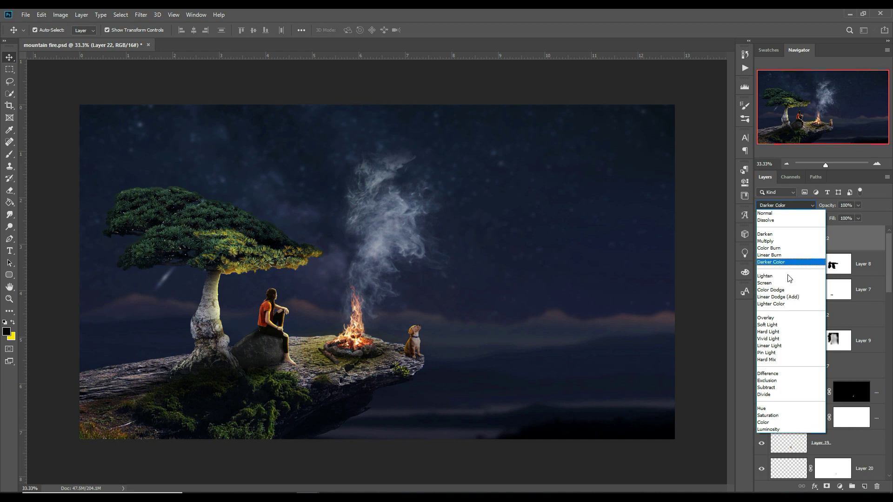
pyautogui.click(788, 296)
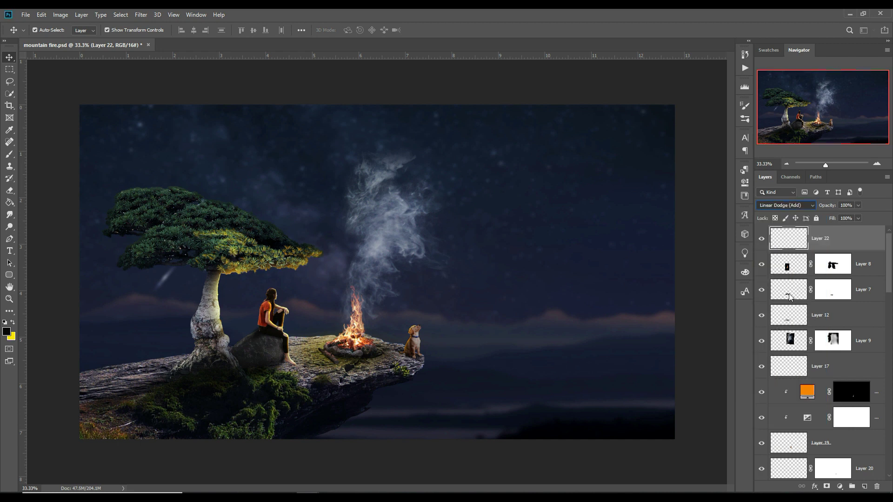
# Step: Add a #fda701 Solid Color fill and invert its mask to black
pyautogui.click(845, 490)
pyautogui.click(843, 325)
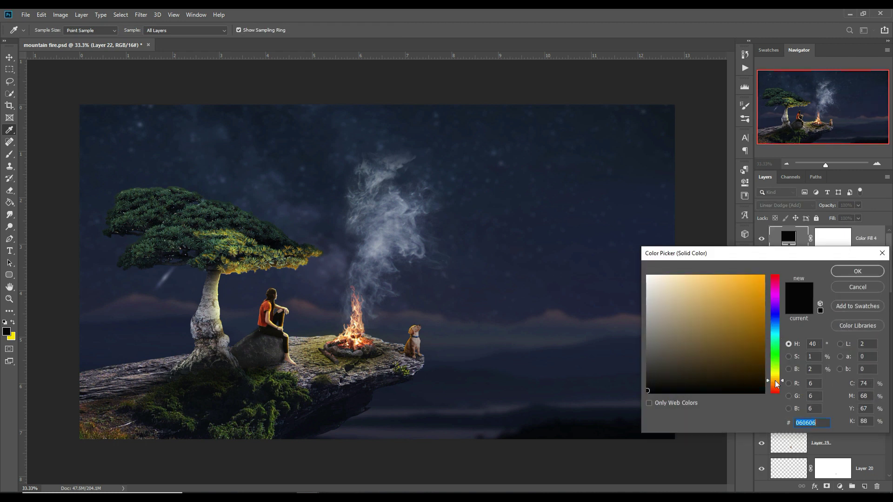
pyautogui.click(769, 280)
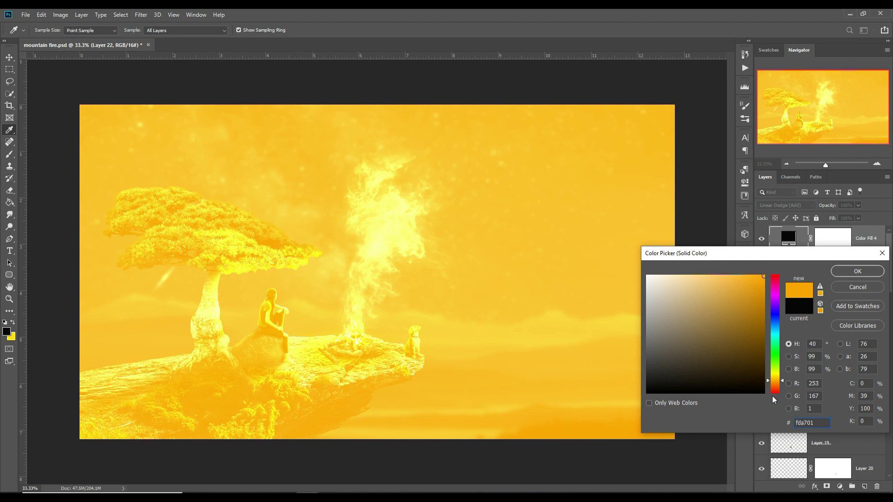
pyautogui.click(847, 274)
pyautogui.click(836, 241)
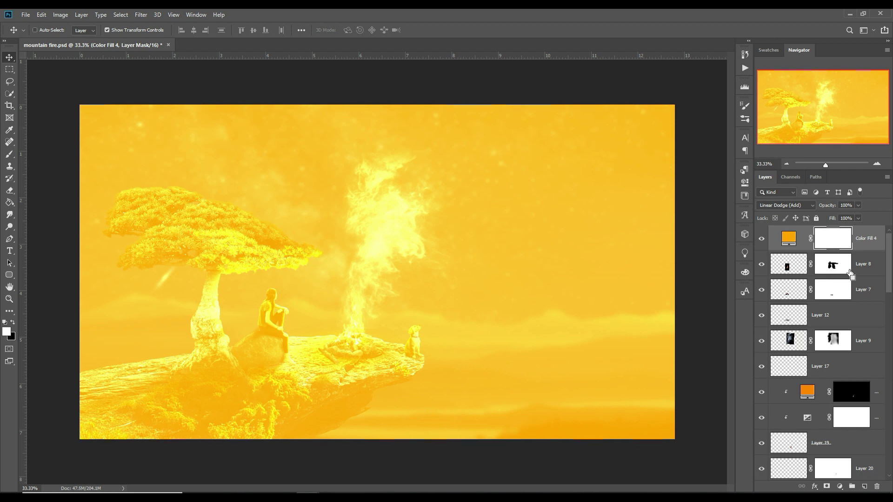
pyautogui.hotkey('ctrl', 'i')
# Step: Paint soft glow around and above the campfire on the fill mask with a large brush at 24%, then 12% opacity
pyautogui.press('b')
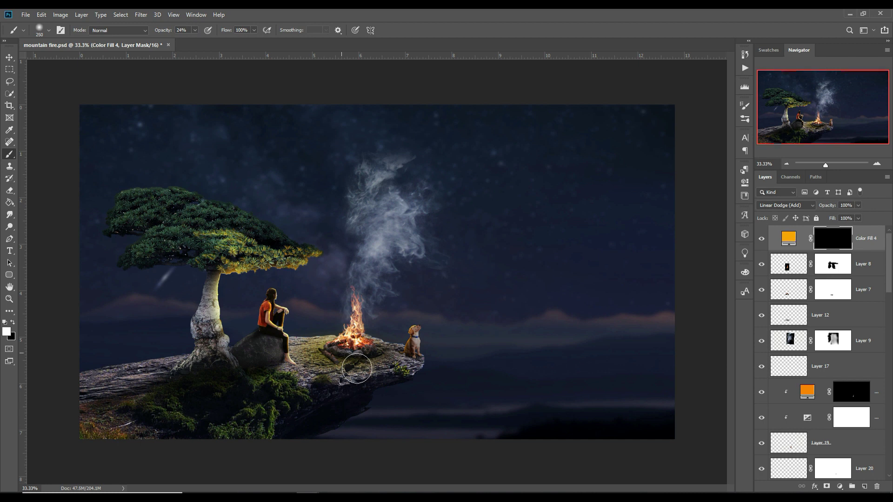
pyautogui.press(']')
pyautogui.press(']')
pyautogui.press(']')
pyautogui.click(372, 302)
pyautogui.press(']')
pyautogui.press('[')
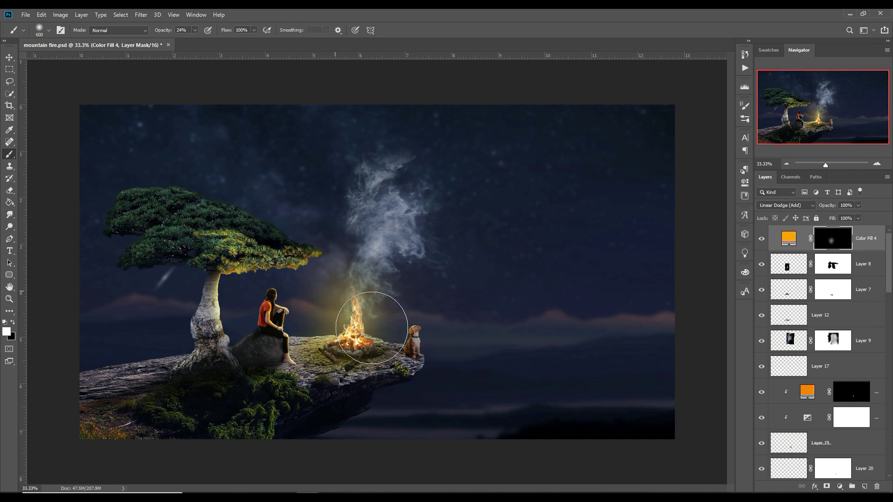
pyautogui.click(375, 321)
pyautogui.click(361, 337)
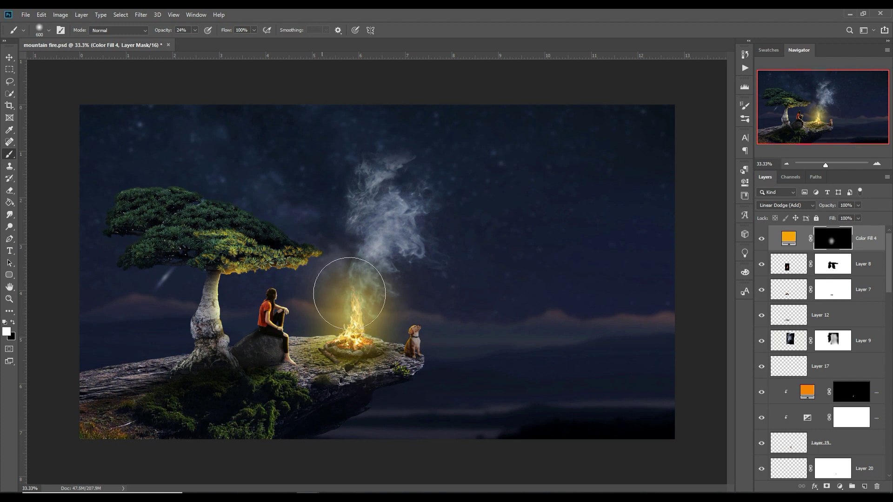
pyautogui.click(194, 30)
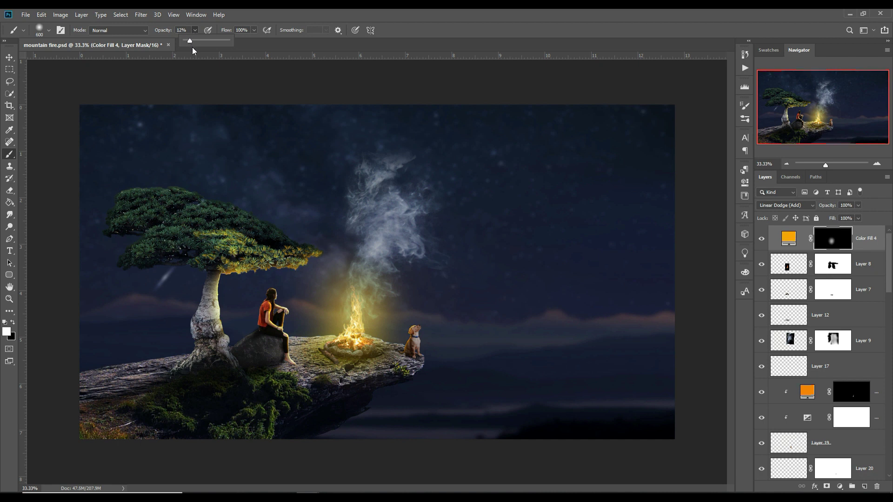
pyautogui.click(349, 312)
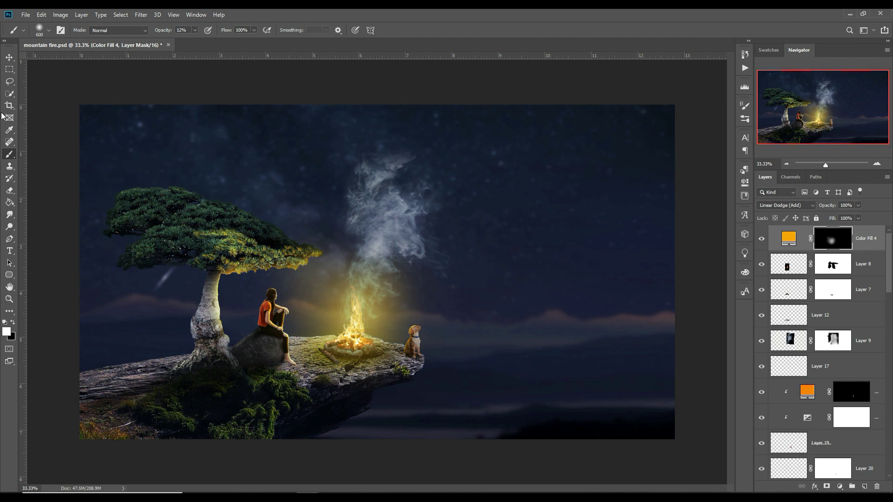
pyautogui.click(9, 57)
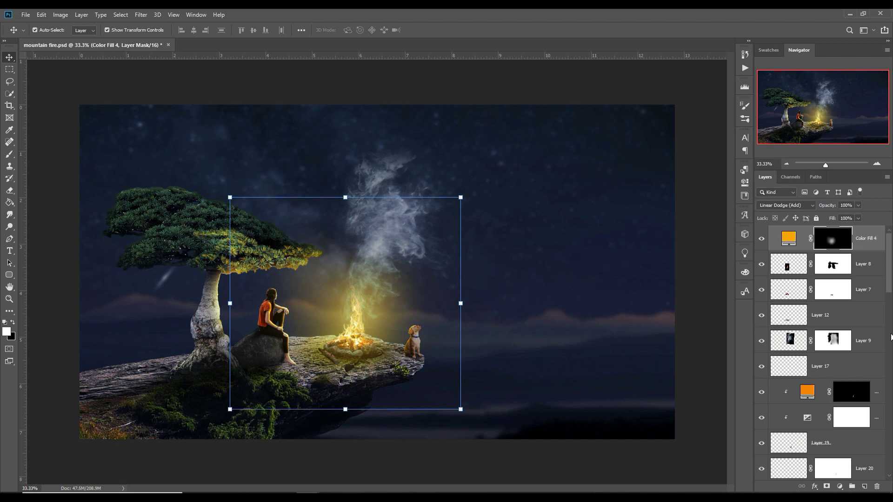
# Step: Scroll down the Layers panel and select the Curves adjustment above rock Layer 1
pyautogui.scroll(-3, 845, 409)
pyautogui.scroll(-3, 845, 407)
pyautogui.scroll(-3, 846, 405)
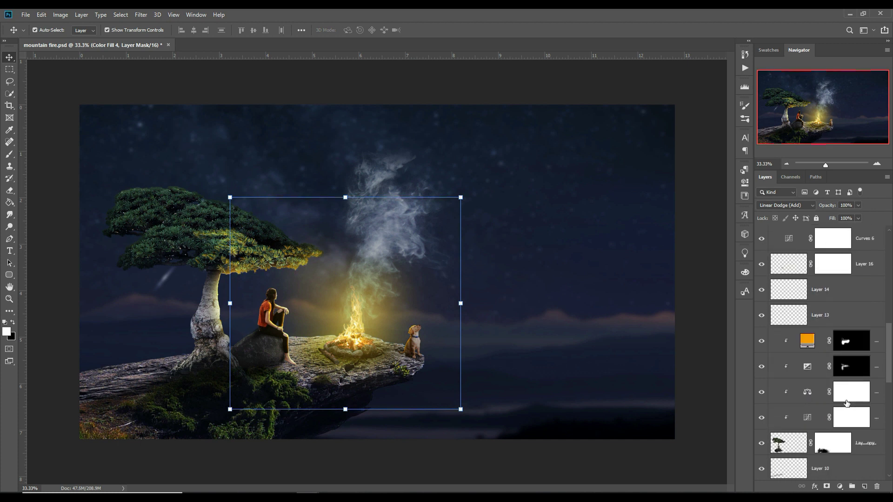
pyautogui.scroll(-3, 846, 404)
pyautogui.scroll(-3, 846, 404)
pyautogui.scroll(-4, 846, 399)
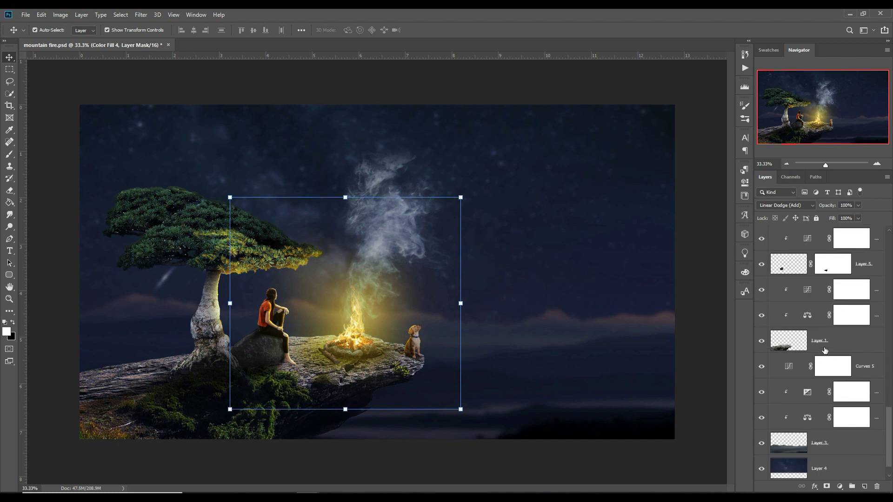
pyautogui.click(848, 335)
pyautogui.click(880, 290)
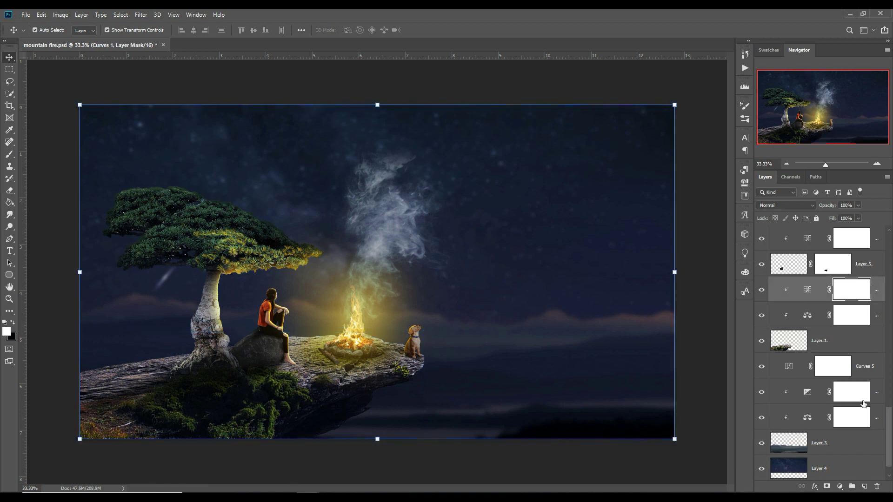
# Step: Add Layer 22 in Linear Dodge (Add), clip it to the rock, and start a Solid Color fill
pyautogui.click(865, 486)
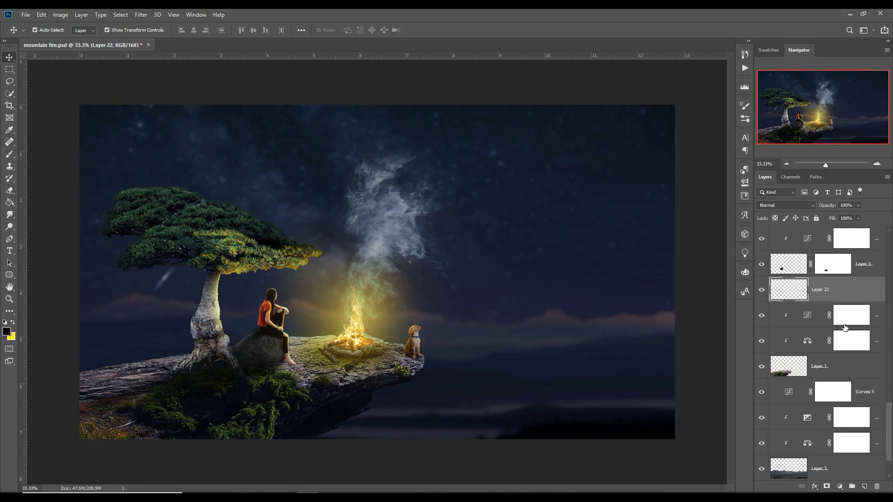
pyautogui.click(811, 206)
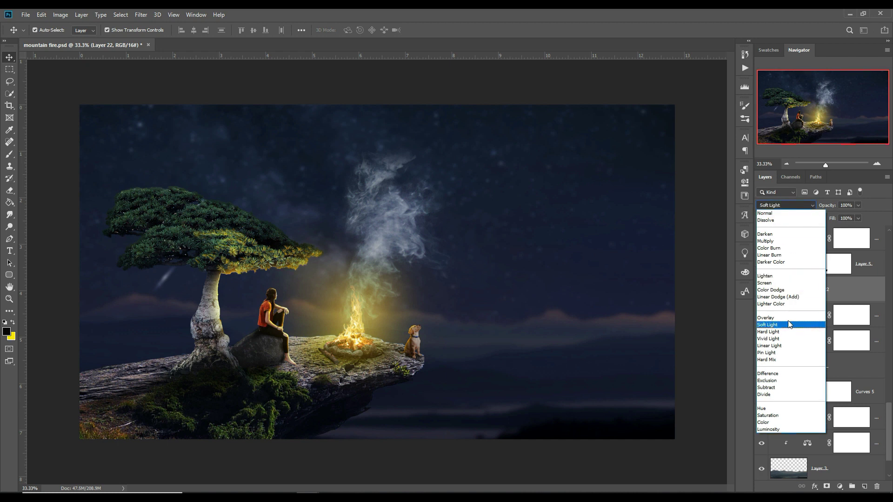
pyautogui.click(790, 298)
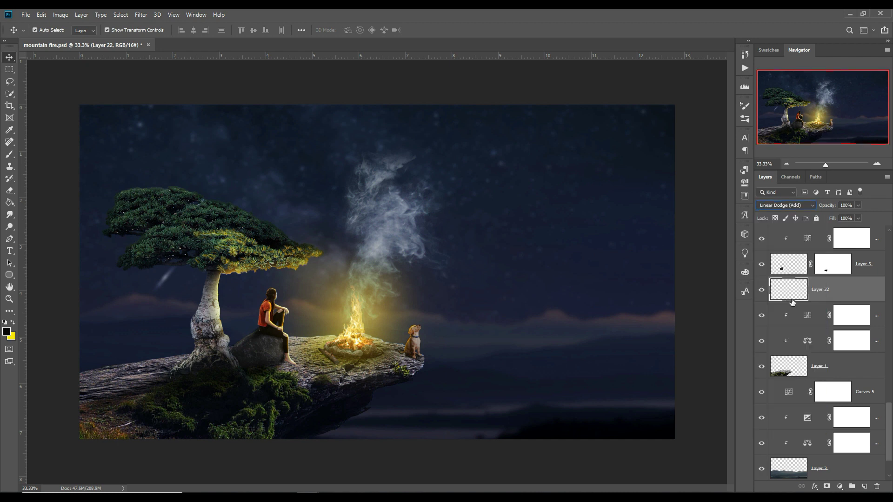
pyautogui.rightClick(833, 298)
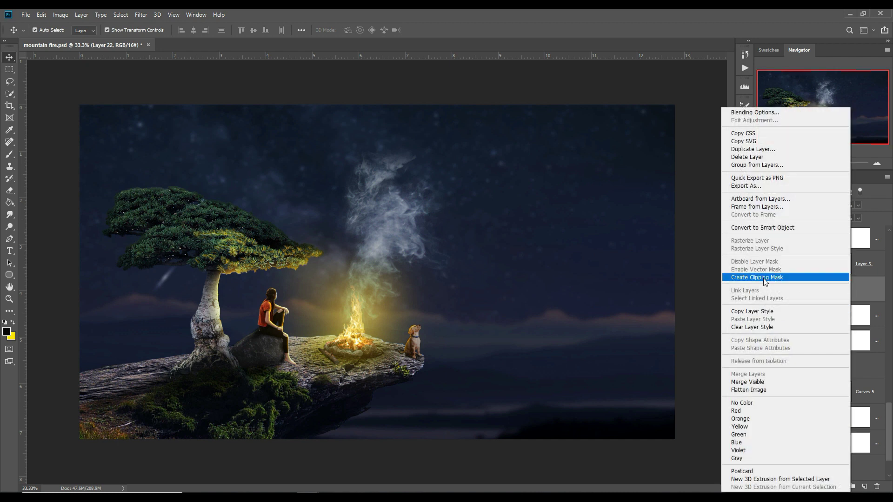
pyautogui.click(791, 277)
pyautogui.click(840, 487)
pyautogui.click(848, 319)
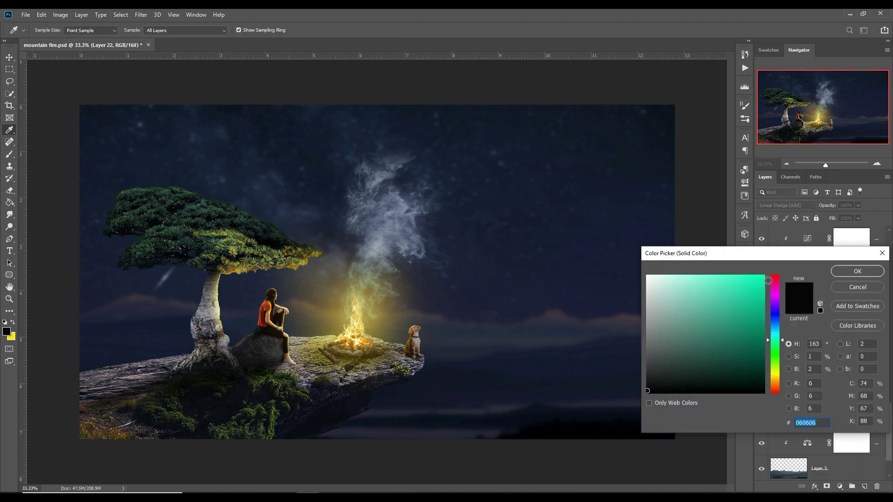
# Step: Choose orange for Color Fill 5 and invert its mask to hide the fill
pyautogui.click(763, 277)
pyautogui.moveTo(775, 381); pyautogui.dragTo(774, 385)
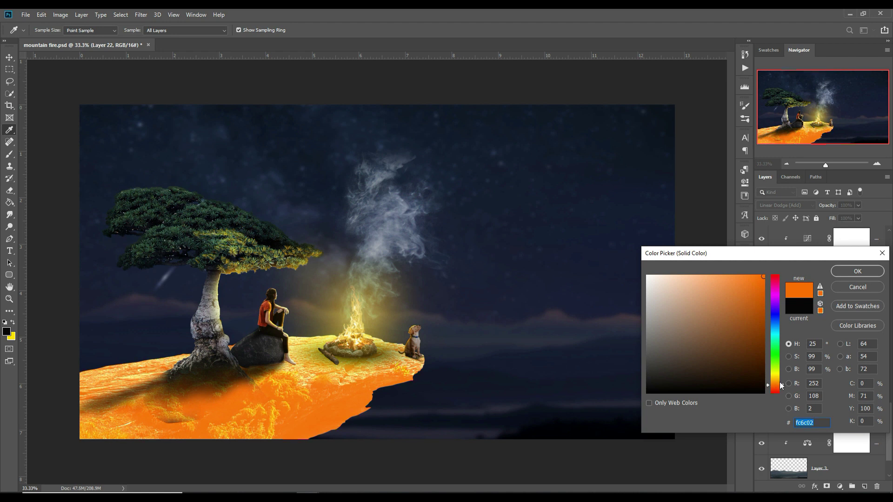
pyautogui.click(856, 274)
pyautogui.click(859, 290)
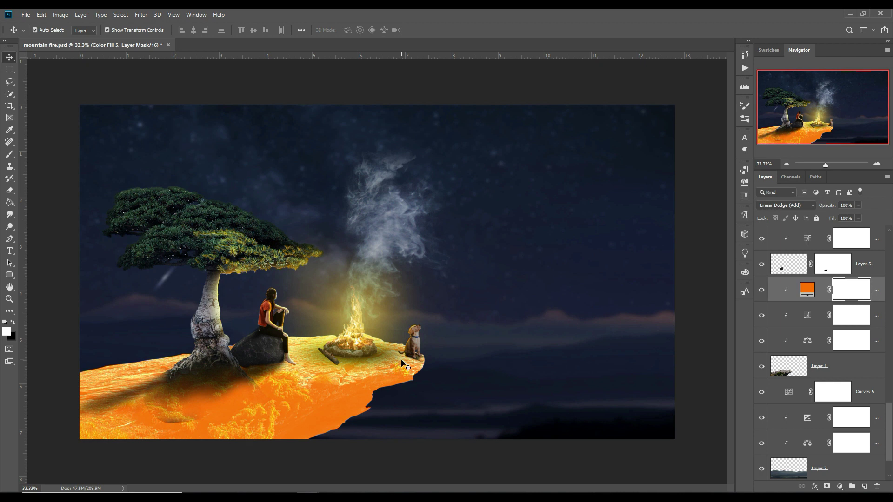
pyautogui.hotkey('ctrl', 'i')
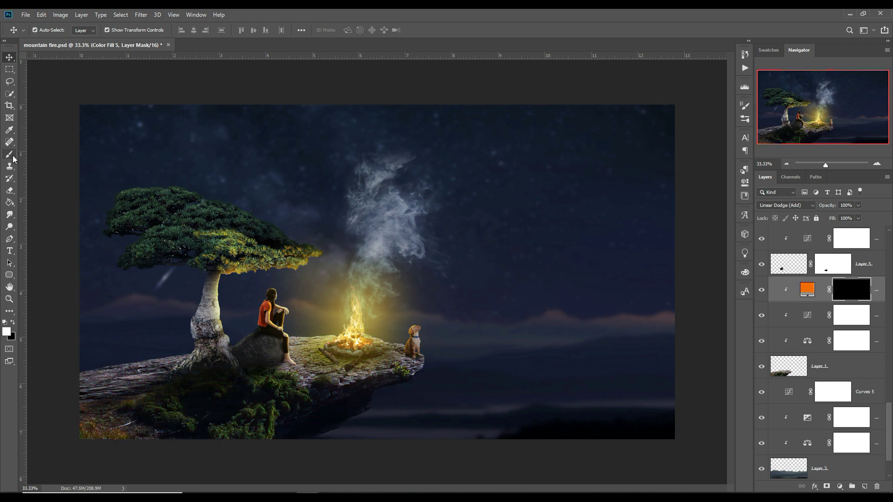
# Step: Paint the orange glow at 50% brush opacity onto the rock around the campfire base
pyautogui.press('b')
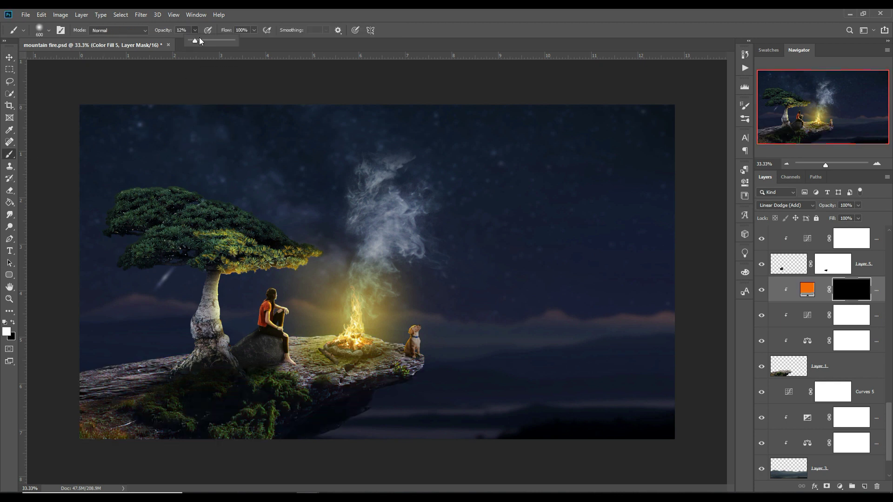
pyautogui.moveTo(209, 40); pyautogui.dragTo(212, 40)
pyautogui.moveTo(342, 370)
pyautogui.mouseDown()
pyautogui.moveTo(382, 393)
pyautogui.moveTo(321, 368)
pyautogui.mouseUp()
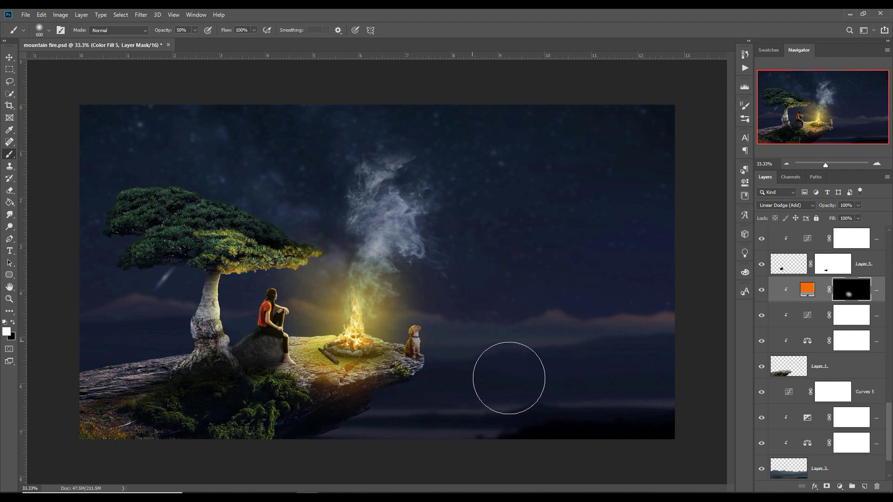
pyautogui.press('v')
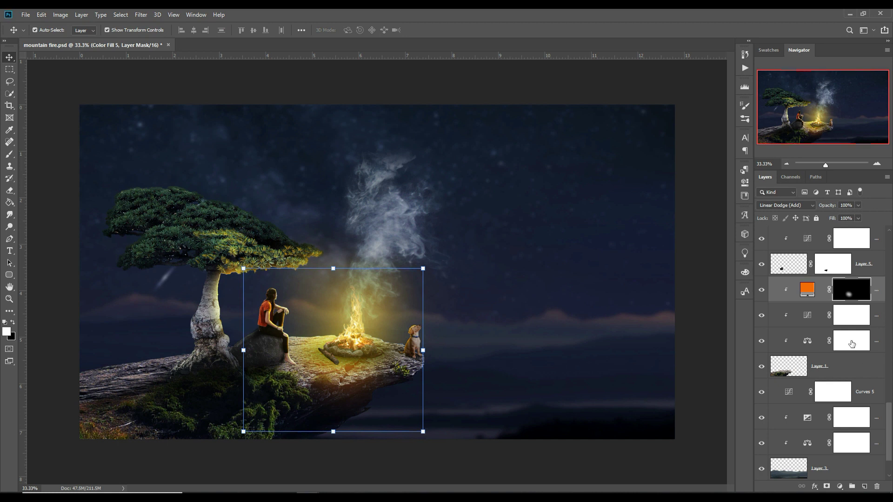
pyautogui.click(364, 351)
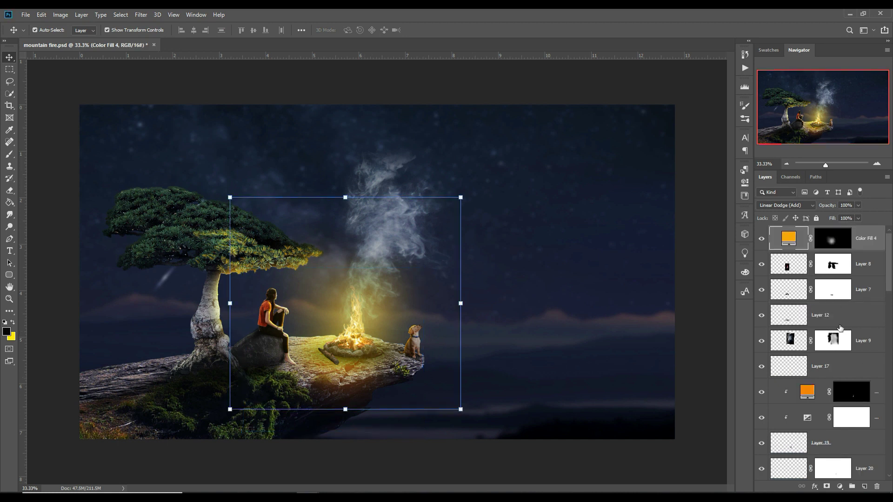
pyautogui.scroll(-3, 858, 333)
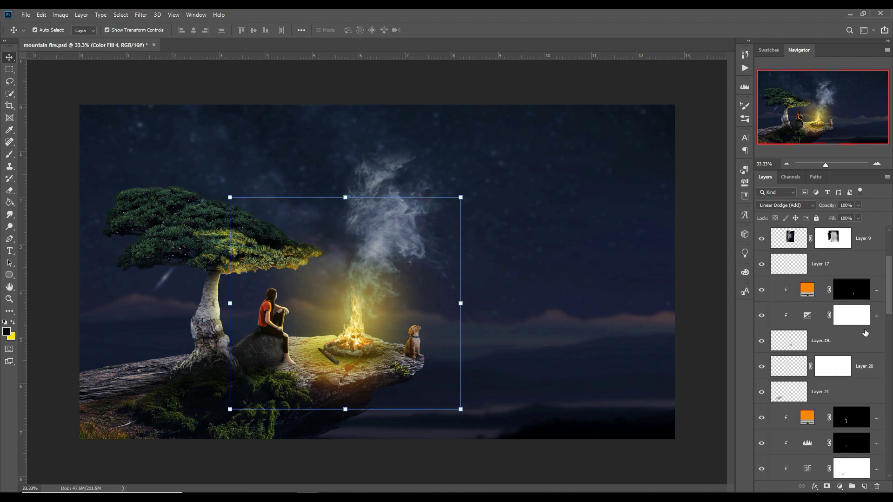
pyautogui.scroll(-3, 861, 333)
pyautogui.scroll(-3, 863, 333)
pyautogui.scroll(-3, 865, 333)
pyautogui.scroll(-2, 865, 333)
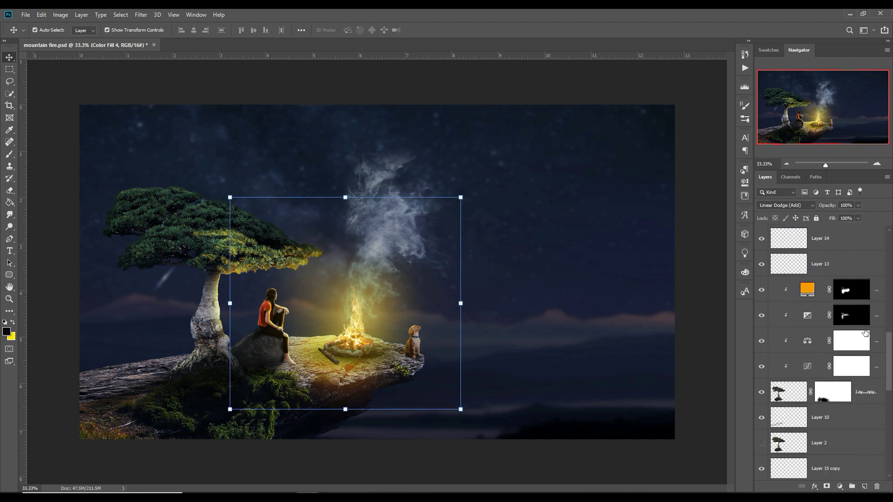
pyautogui.scroll(-2, 865, 333)
pyautogui.scroll(-2, 865, 333)
pyautogui.scroll(-2, 865, 333)
pyautogui.scroll(-2, 865, 333)
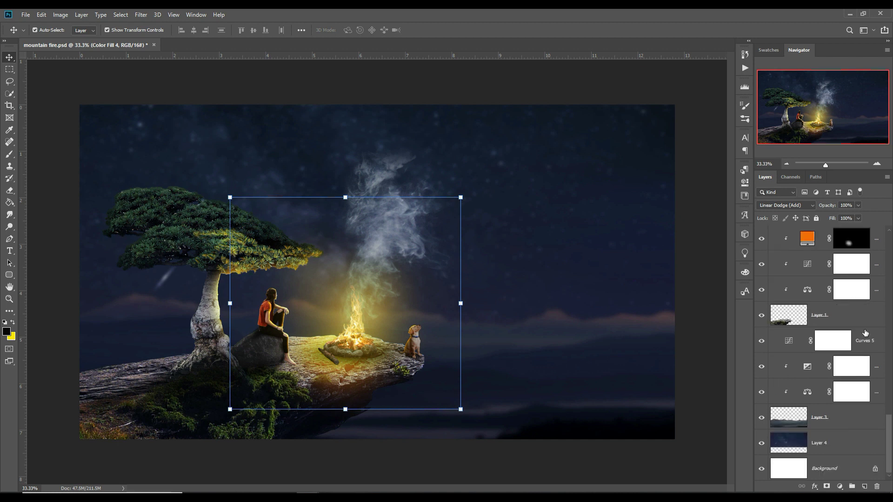
pyautogui.scroll(1, 865, 333)
pyautogui.scroll(3, 865, 333)
pyautogui.scroll(2, 866, 333)
pyautogui.scroll(2, 865, 333)
pyautogui.scroll(2, 865, 333)
pyautogui.scroll(2, 865, 333)
pyautogui.click(762, 340)
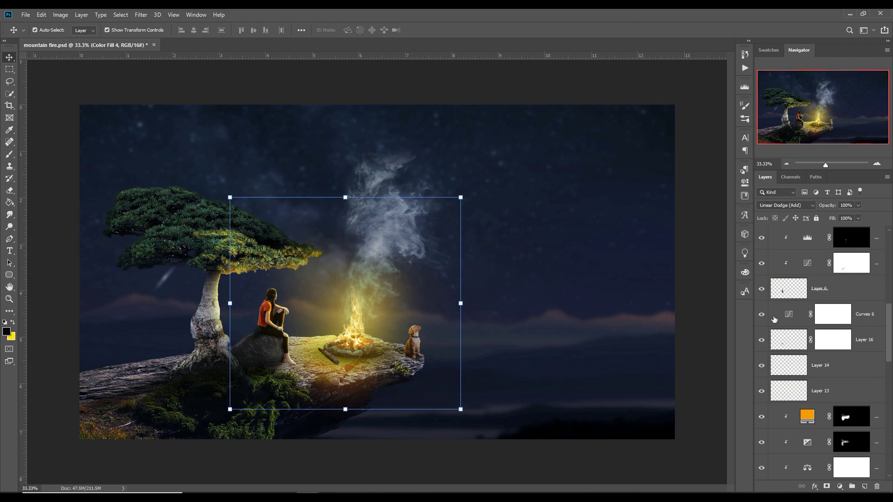
pyautogui.scroll(3, 768, 298)
pyautogui.scroll(3, 770, 286)
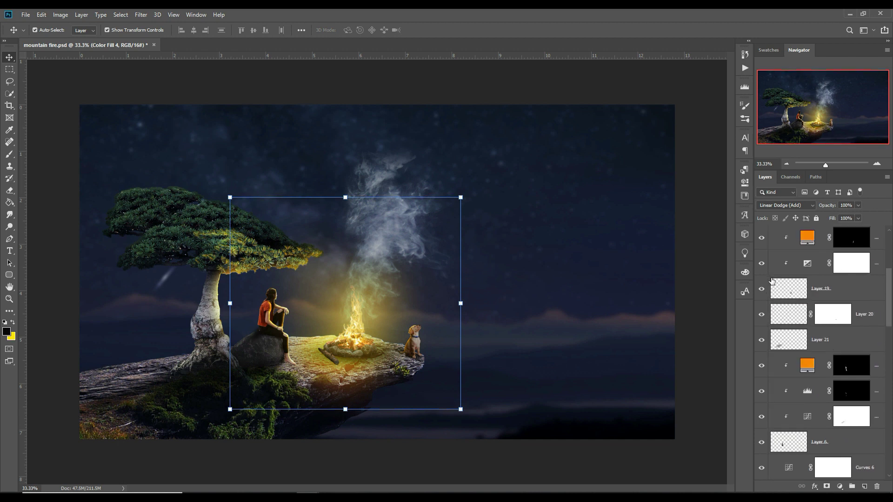
pyautogui.click(761, 288)
pyautogui.scroll(1, 772, 295)
pyautogui.scroll(-1, 785, 295)
pyautogui.scroll(-1, 785, 295)
pyautogui.scroll(-1, 785, 294)
pyautogui.scroll(-1, 785, 295)
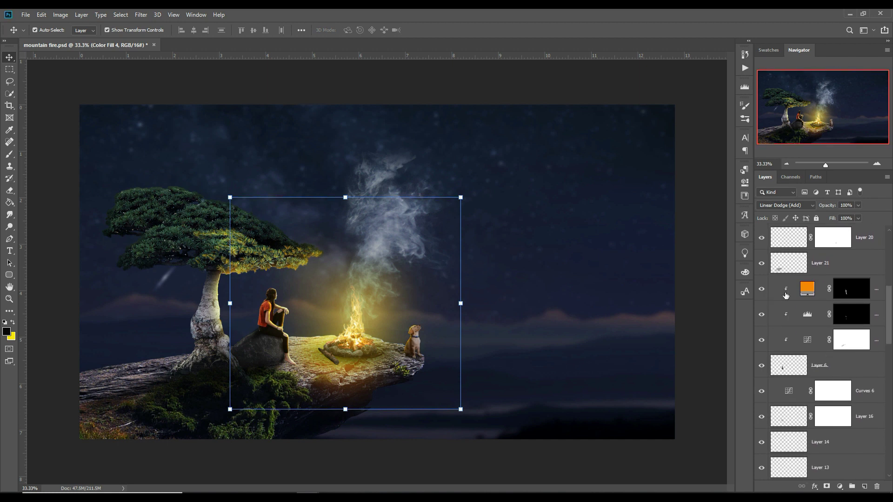
pyautogui.scroll(-2, 821, 376)
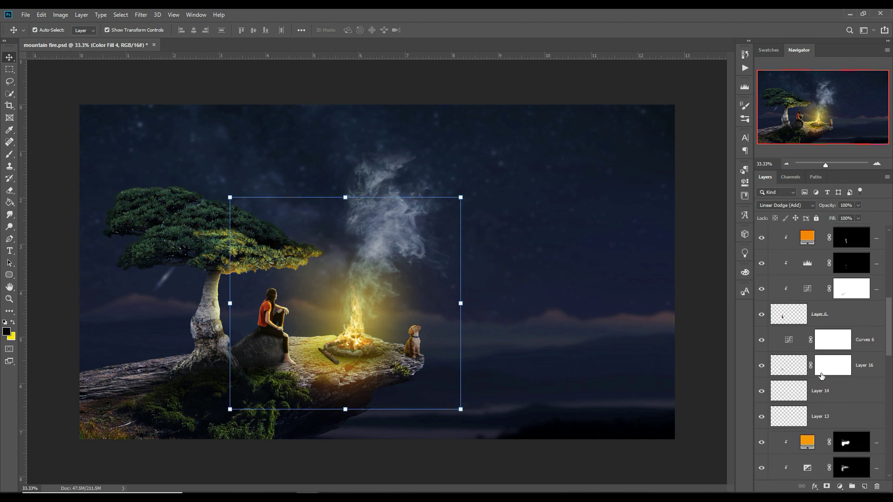
pyautogui.click(763, 367)
pyautogui.click(762, 367)
pyautogui.scroll(-1, 772, 372)
pyautogui.scroll(-2, 782, 375)
pyautogui.scroll(-3, 784, 375)
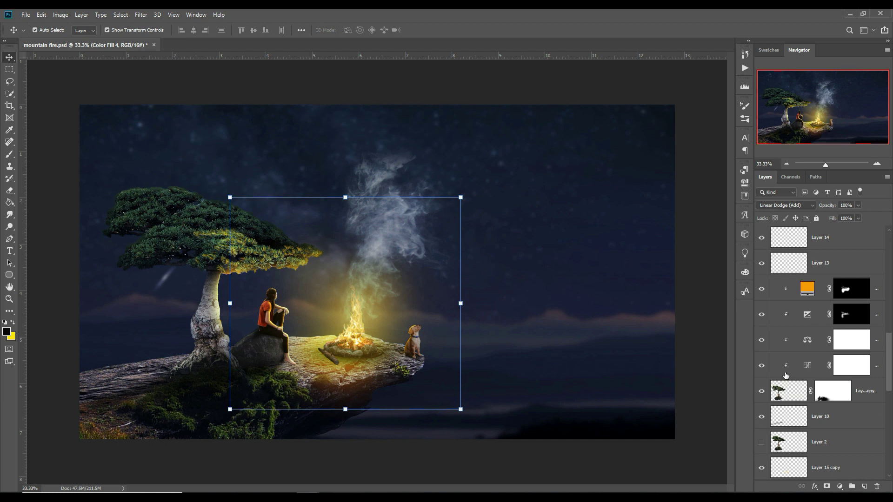
pyautogui.scroll(-2, 784, 376)
pyautogui.scroll(-1, 785, 376)
pyautogui.scroll(-3, 786, 375)
pyautogui.scroll(-1, 785, 375)
pyautogui.scroll(-1, 786, 375)
pyautogui.scroll(-1, 787, 373)
pyautogui.scroll(-3, 788, 372)
pyautogui.scroll(-2, 788, 372)
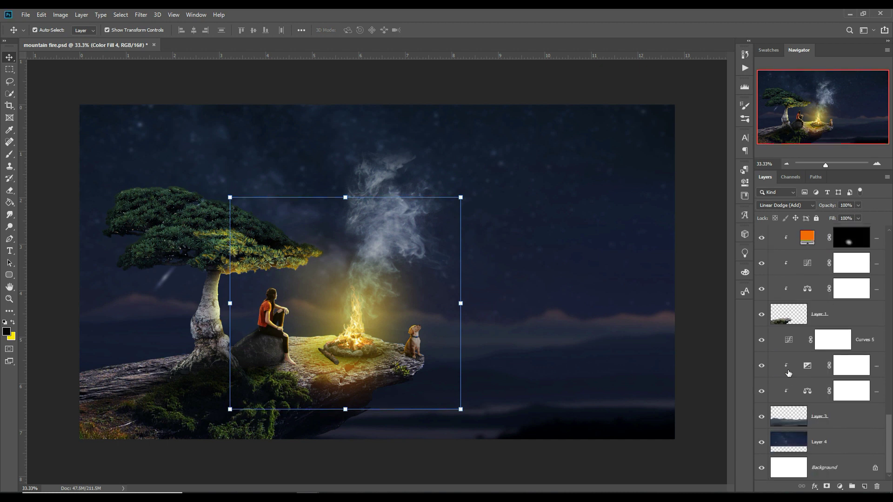
pyautogui.scroll(1, 788, 372)
pyautogui.scroll(1, 789, 372)
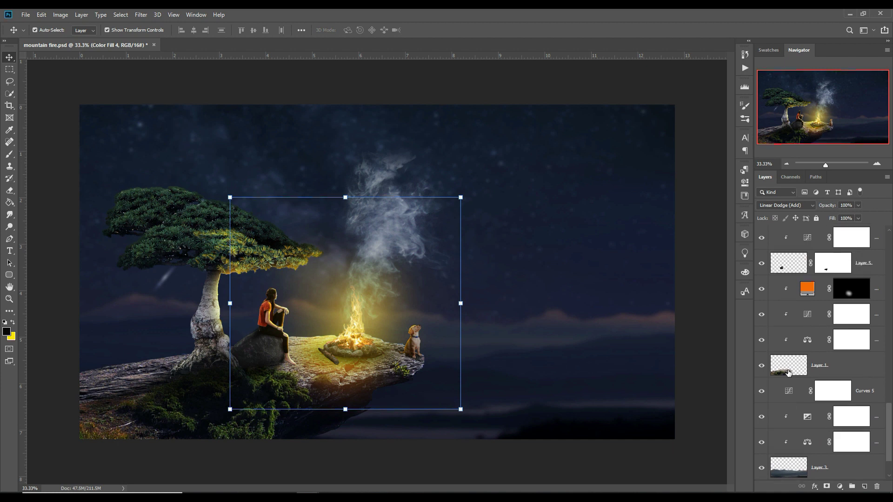
pyautogui.scroll(2, 789, 371)
pyautogui.scroll(1, 791, 371)
pyautogui.scroll(1, 791, 371)
pyautogui.scroll(1, 790, 371)
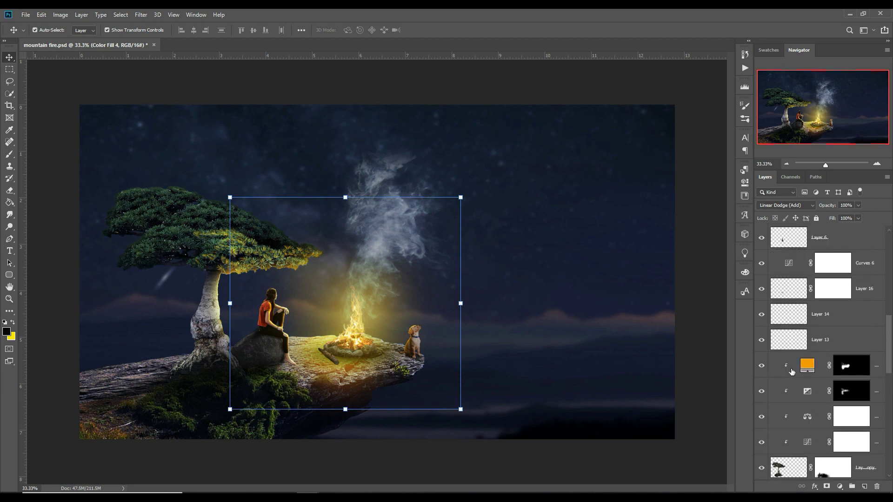
pyautogui.scroll(1, 791, 370)
pyautogui.scroll(1, 791, 370)
pyautogui.scroll(4, 792, 371)
pyautogui.scroll(1, 793, 369)
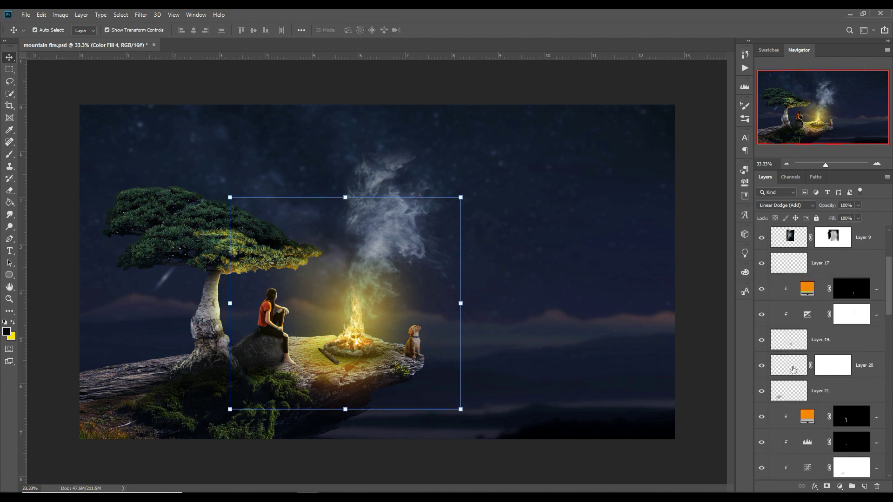
pyautogui.scroll(1, 793, 368)
pyautogui.scroll(3, 794, 368)
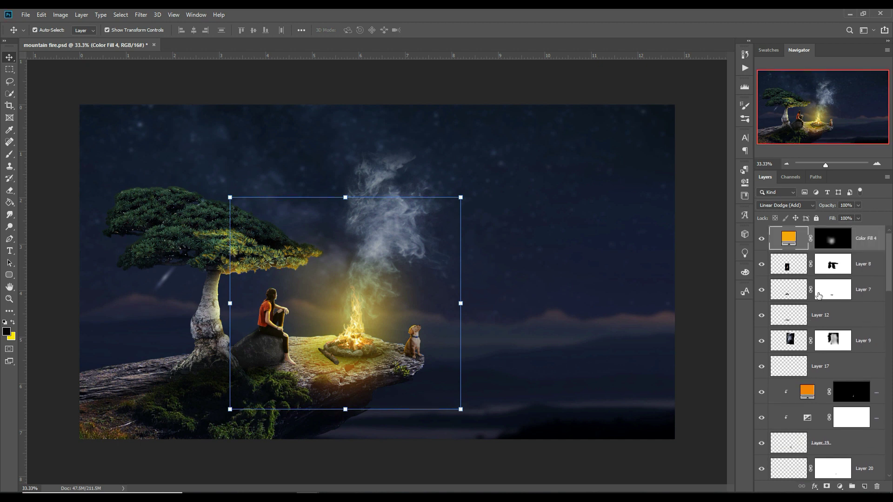
# Step: Add a new layer clipped to the campfire Layer 7 in Linear Dodge (Add) mode
pyautogui.click(787, 296)
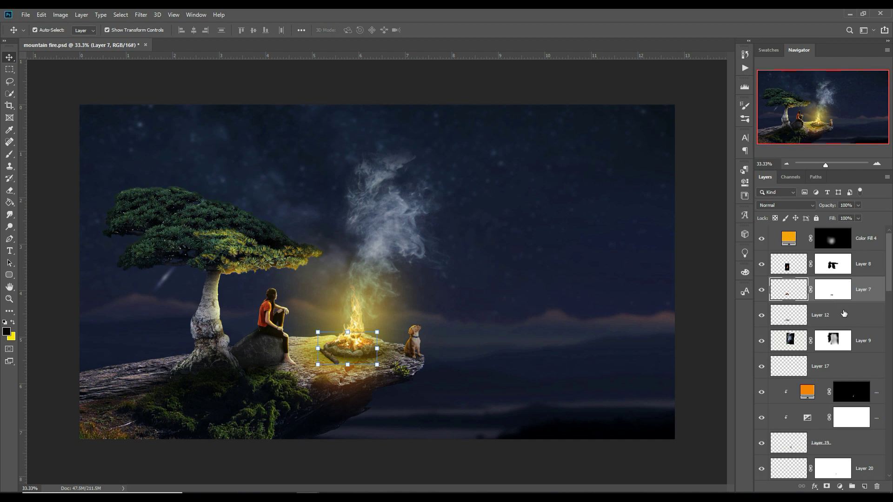
pyautogui.click(866, 487)
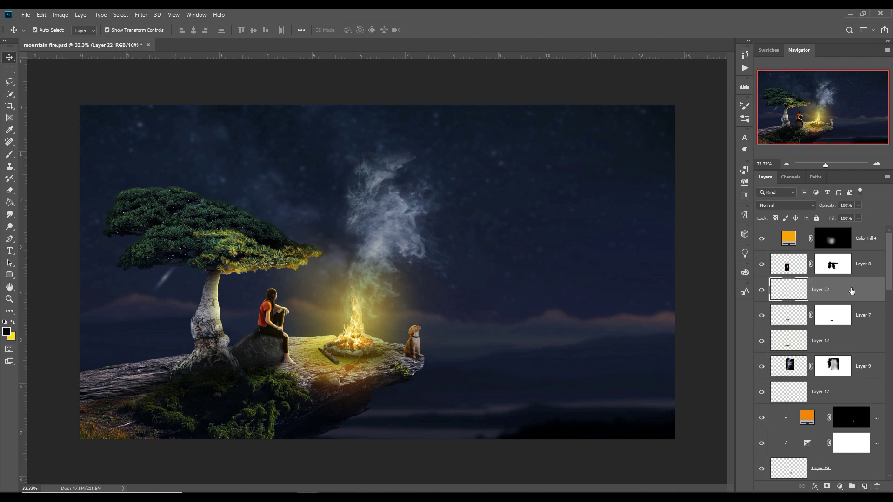
pyautogui.rightClick(851, 291)
pyautogui.click(772, 151)
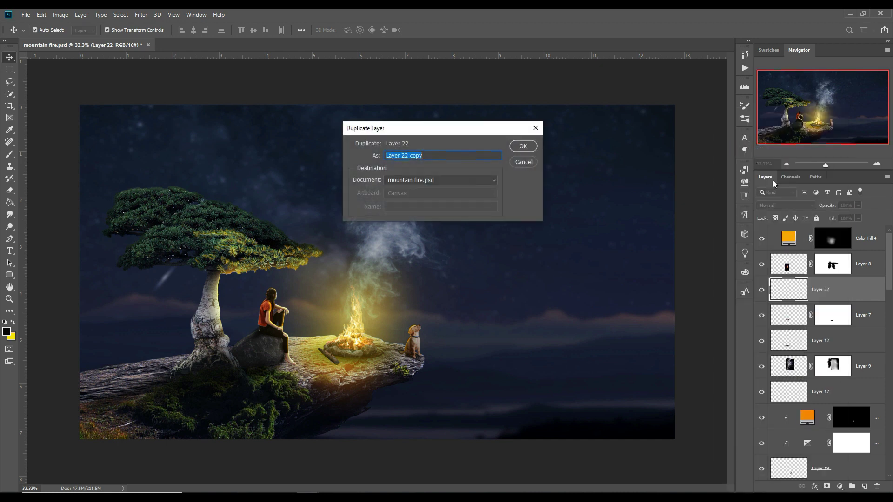
pyautogui.press('Escape')
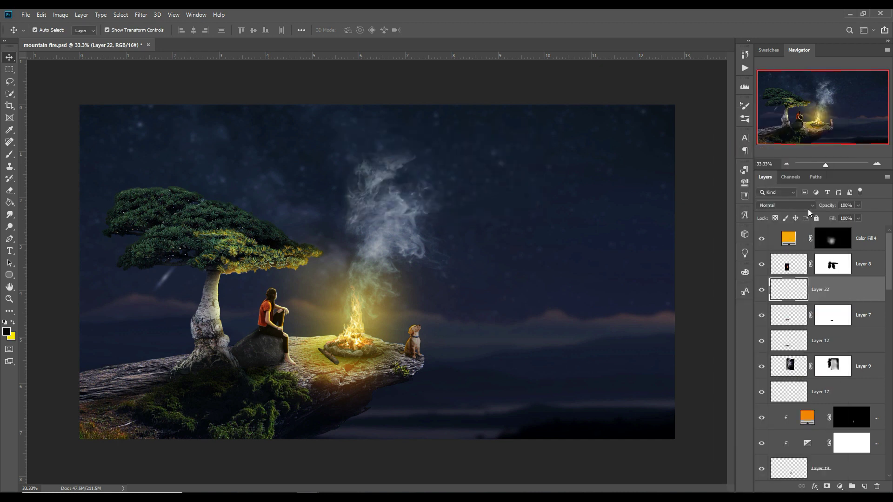
pyautogui.rightClick(851, 302)
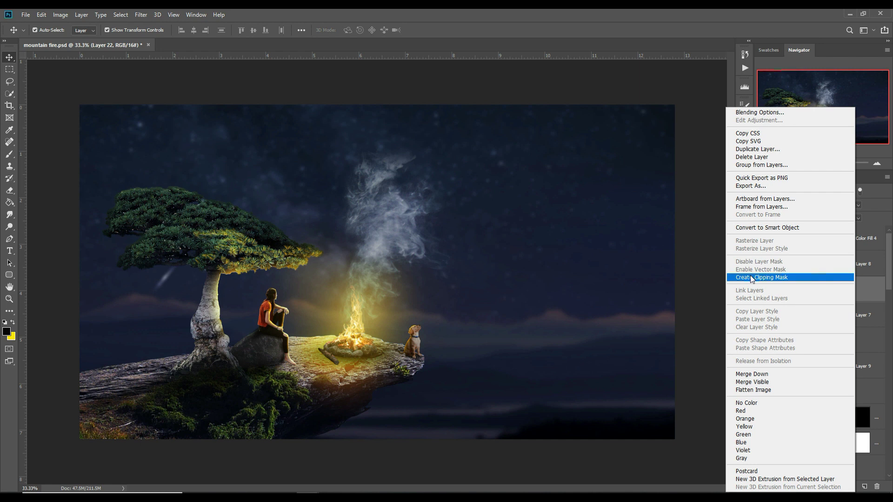
pyautogui.click(758, 278)
pyautogui.click(789, 207)
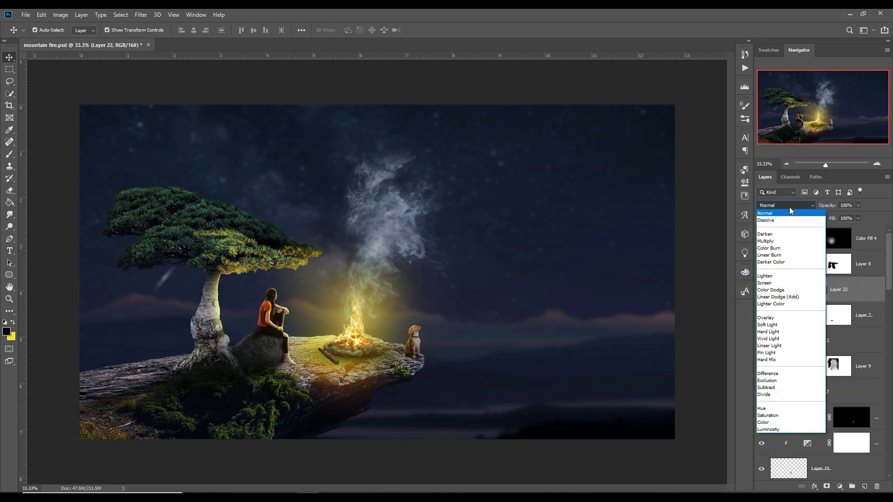
pyautogui.click(788, 290)
# Step: Add an orange Solid Color fill and invert its mask so it is fully hidden
pyautogui.click(839, 486)
pyautogui.click(827, 326)
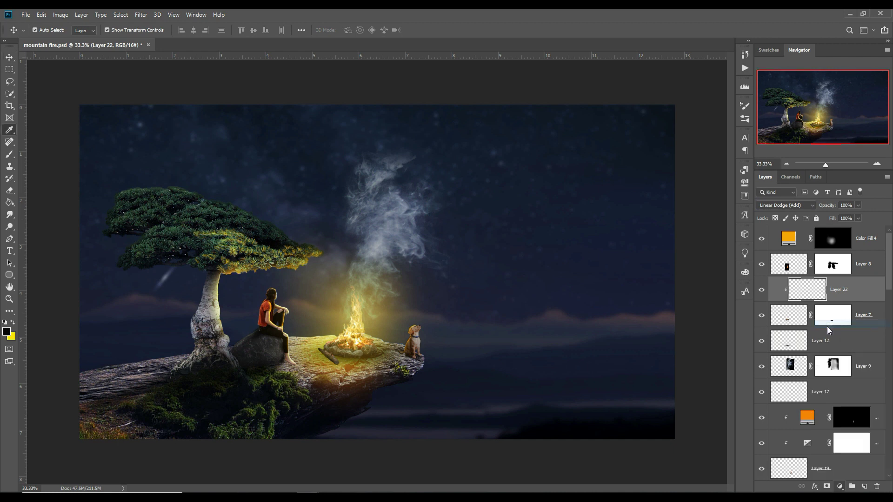
pyautogui.click(765, 276)
pyautogui.click(775, 381)
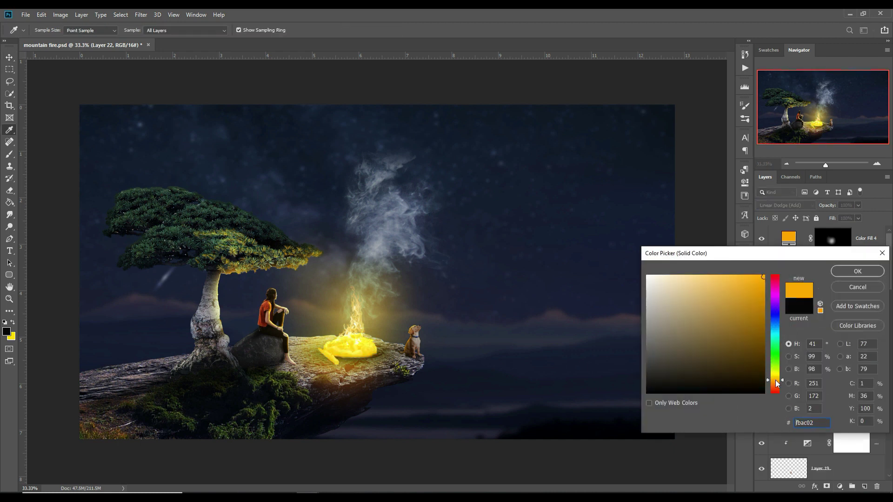
pyautogui.moveTo(775, 393); pyautogui.dragTo(777, 380)
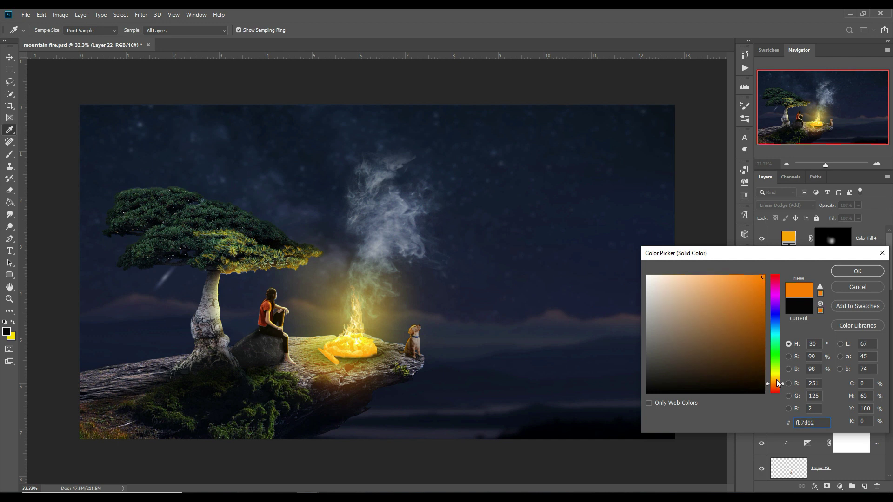
pyautogui.click(877, 271)
pyautogui.click(853, 289)
pyautogui.hotkey('ctrl', 'i')
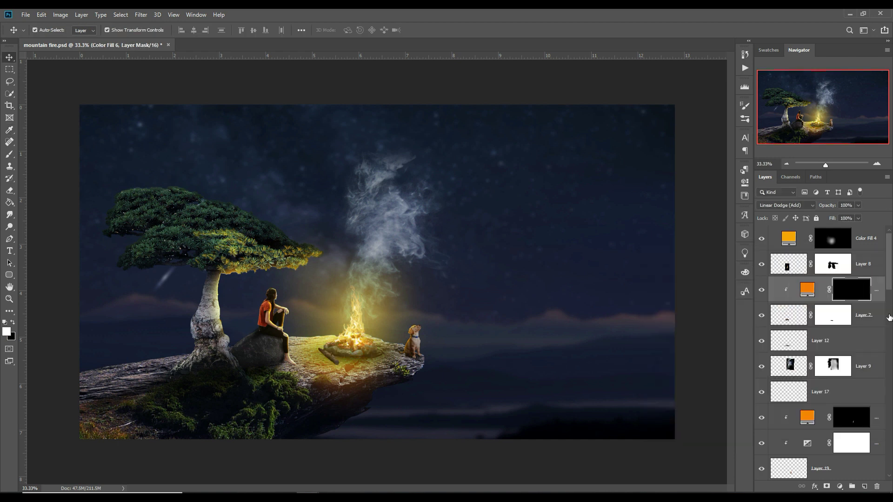
# Step: With a small 100%-opacity brush, paint yellow glow along the stone tops and log edge
pyautogui.scroll(2, 339, 325)
pyautogui.scroll(2, 335, 326)
pyautogui.scroll(1, 382, 255)
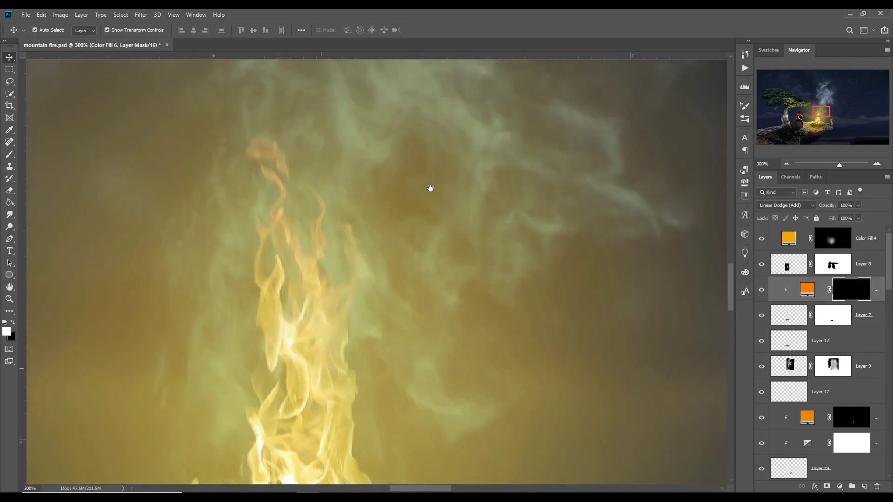
pyautogui.scroll(-2, 431, 188)
pyautogui.scroll(2, 328, 283)
pyautogui.press('b')
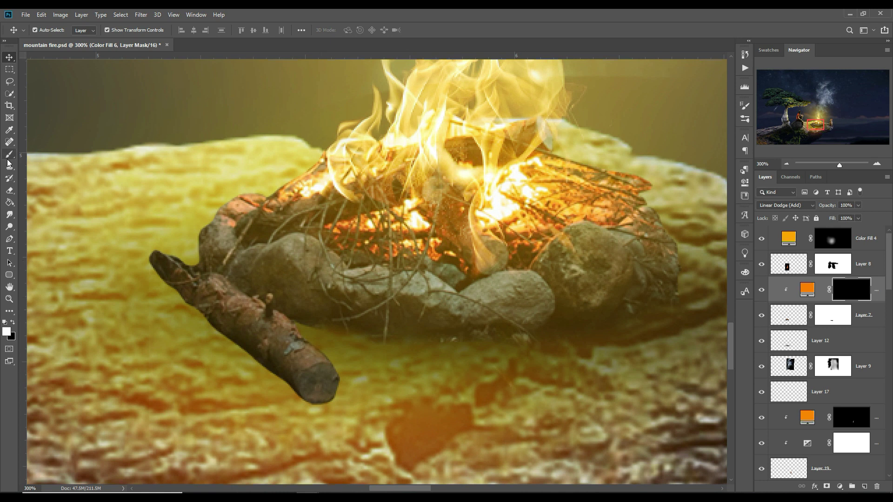
pyautogui.moveTo(195, 31); pyautogui.dragTo(239, 44)
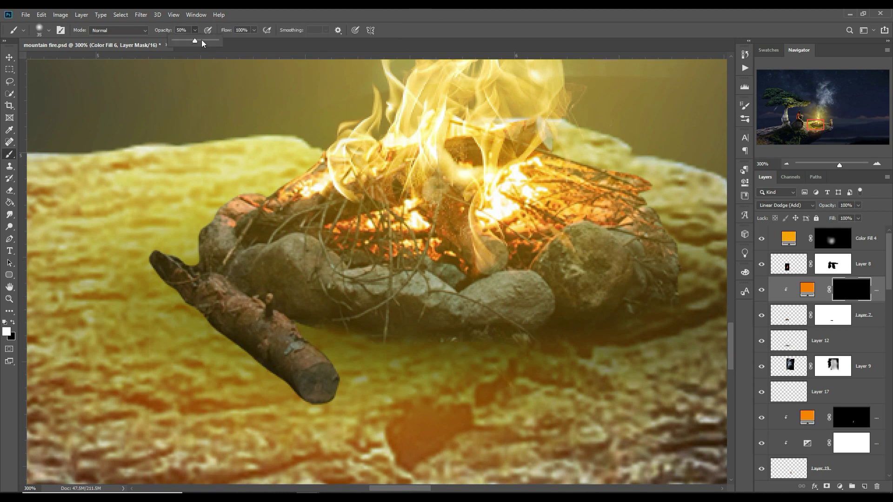
pyautogui.press('[')
pyautogui.press('[')
pyautogui.press('[')
pyautogui.press('[')
pyautogui.moveTo(286, 244)
pyautogui.mouseDown()
pyautogui.moveTo(307, 236)
pyautogui.moveTo(348, 268)
pyautogui.moveTo(396, 267)
pyautogui.moveTo(460, 292)
pyautogui.moveTo(530, 268)
pyautogui.moveTo(590, 223)
pyautogui.moveTo(625, 227)
pyautogui.moveTo(649, 208)
pyautogui.mouseUp()
pyautogui.moveTo(266, 202); pyautogui.dragTo(238, 238)
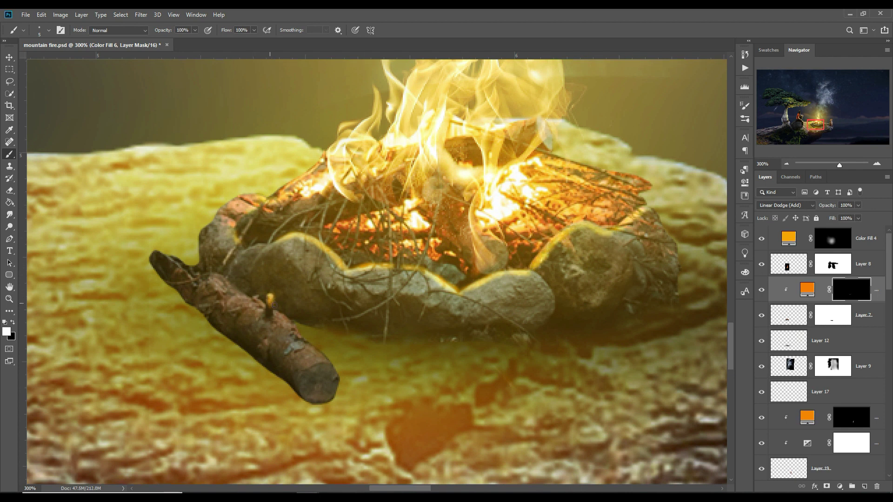
pyautogui.click(854, 342)
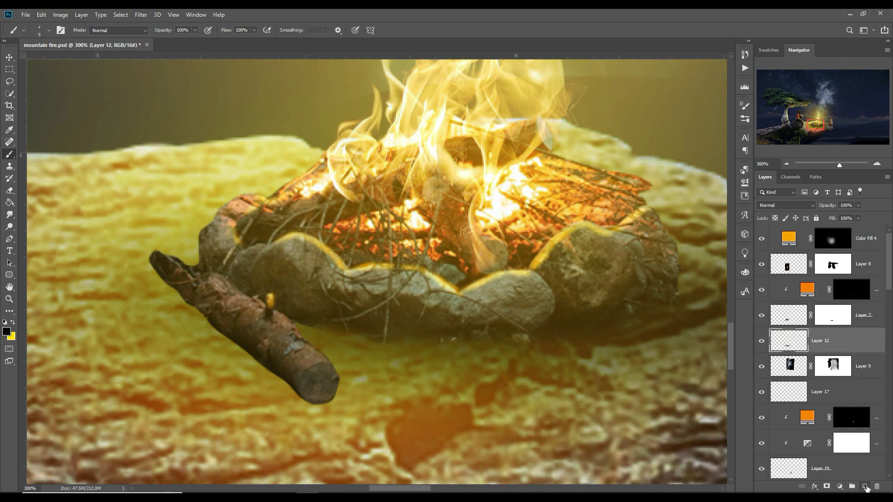
# Step: On a new layer above Layer 12, paint black shadows under the log and ring of stones
pyautogui.click(865, 486)
pyautogui.press(']')
pyautogui.press(']')
pyautogui.press(']')
pyautogui.moveTo(196, 302)
pyautogui.mouseDown()
pyautogui.moveTo(272, 363)
pyautogui.moveTo(309, 383)
pyautogui.moveTo(319, 379)
pyautogui.moveTo(308, 383)
pyautogui.mouseUp()
pyautogui.press('[')
pyautogui.press('[')
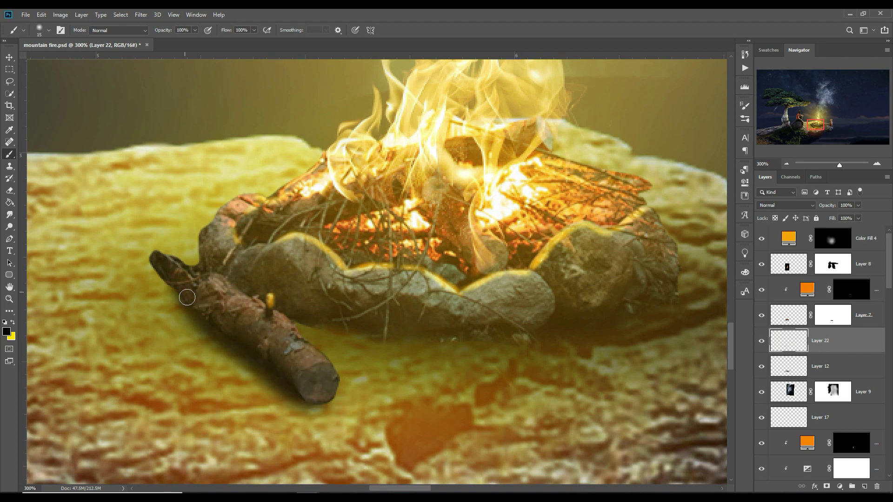
pyautogui.moveTo(156, 282); pyautogui.dragTo(209, 313)
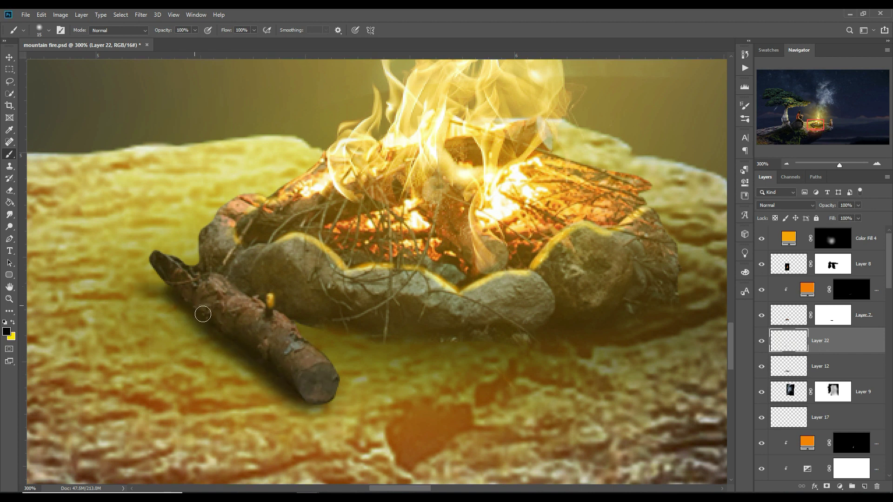
pyautogui.press(']')
pyautogui.press(']')
pyautogui.press(']')
pyautogui.moveTo(385, 359)
pyautogui.mouseDown()
pyautogui.moveTo(328, 351)
pyautogui.moveTo(559, 352)
pyautogui.moveTo(464, 335)
pyautogui.moveTo(399, 365)
pyautogui.moveTo(382, 355)
pyautogui.moveTo(515, 335)
pyautogui.moveTo(548, 317)
pyautogui.mouseUp()
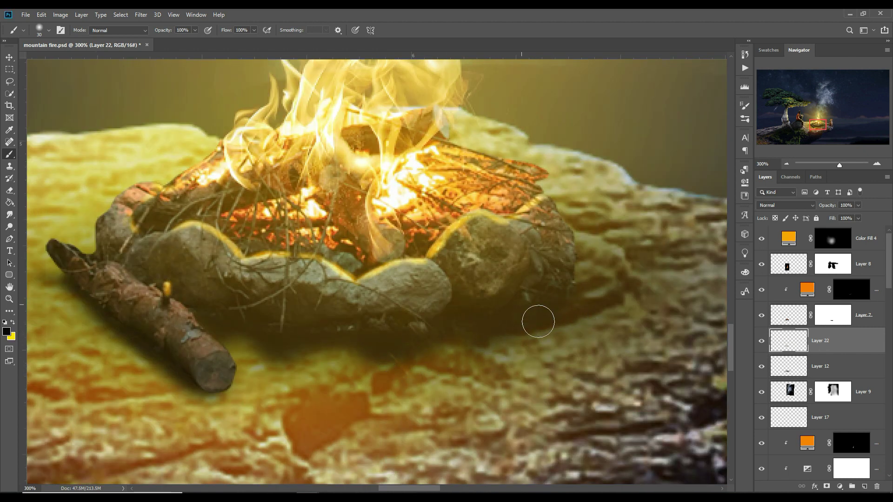
pyautogui.hotkey('ctrl', '0')
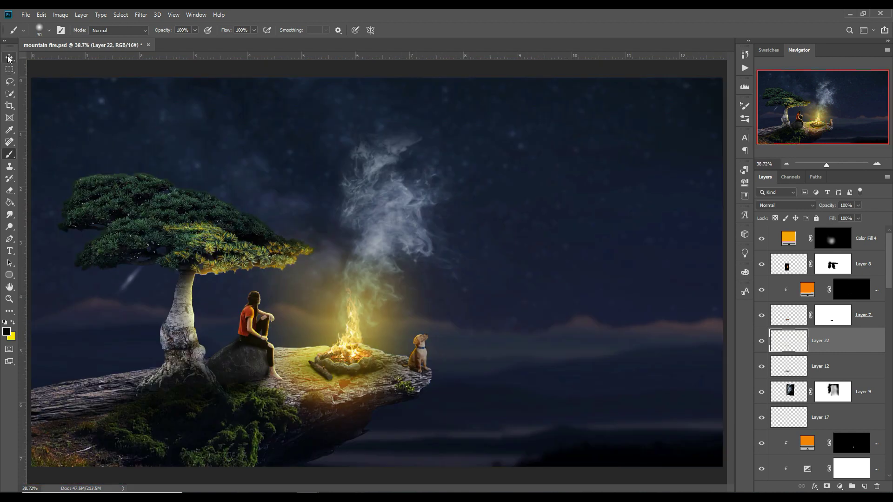
# Step: Save the composite and make the Color Fill 4 glow layer visible
pyautogui.click(9, 56)
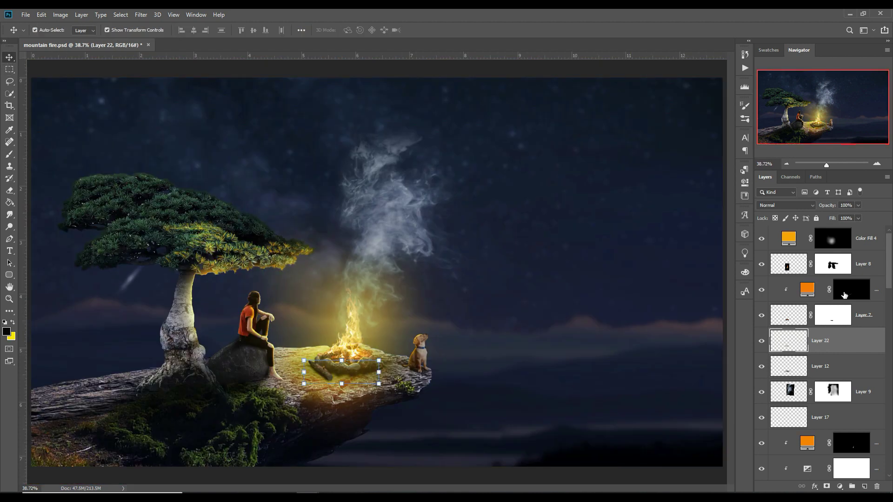
pyautogui.scroll(-4, 863, 325)
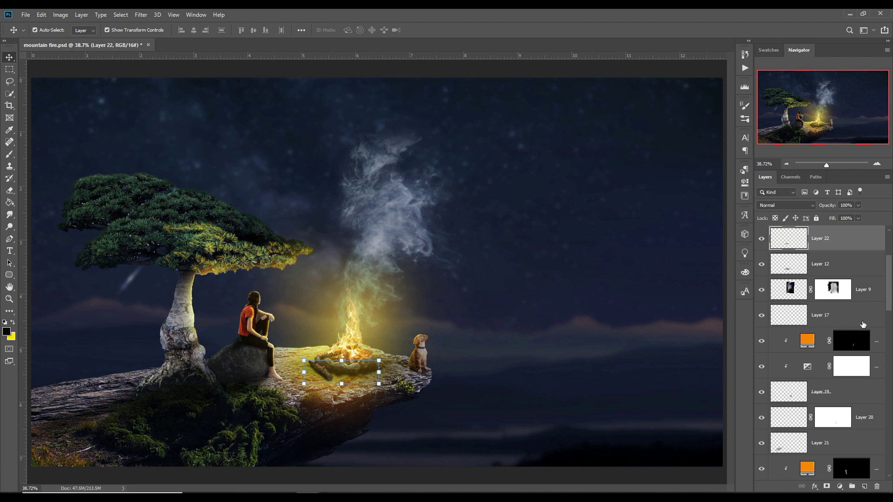
pyautogui.hotkey('ctrl', 's')
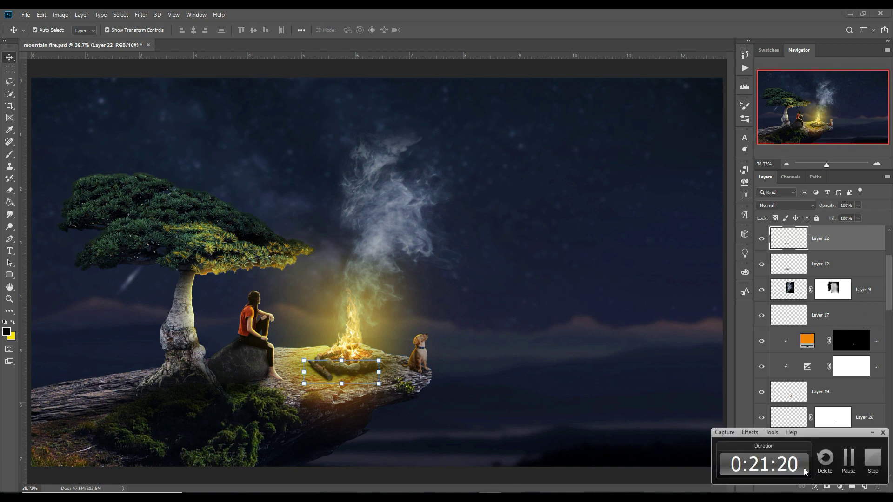
pyautogui.scroll(4, 855, 366)
pyautogui.click(763, 239)
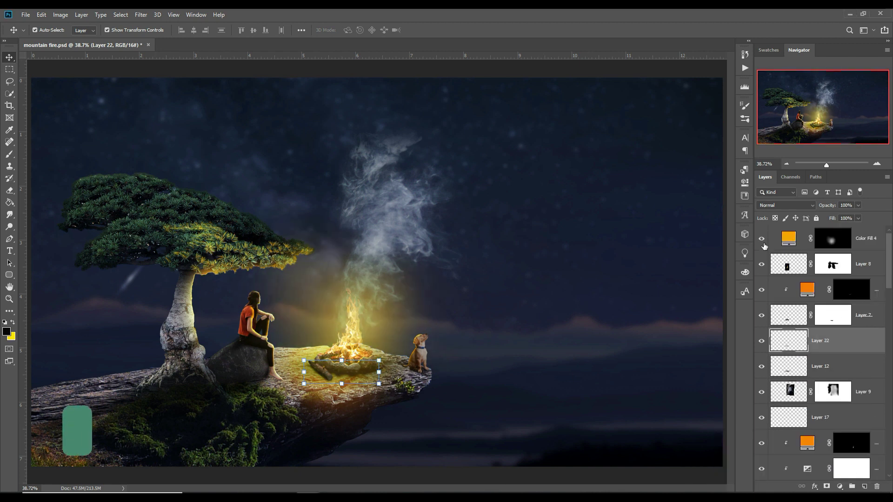
# Step: Stamp all visible layers into Layer 23 and convert it to a smart object
pyautogui.click(878, 246)
pyautogui.press('ctrl')
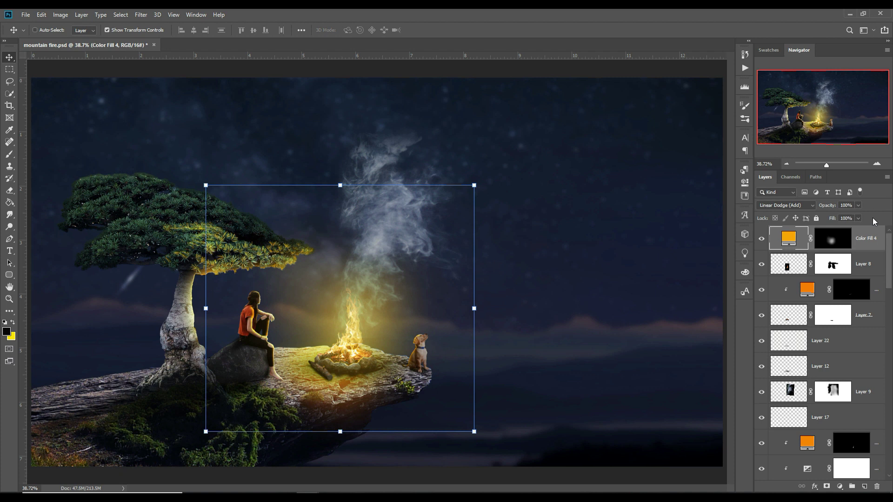
pyautogui.hotkey('ctrl', 'shift', 'alt', 'e')
pyautogui.rightClick(865, 240)
pyautogui.click(786, 227)
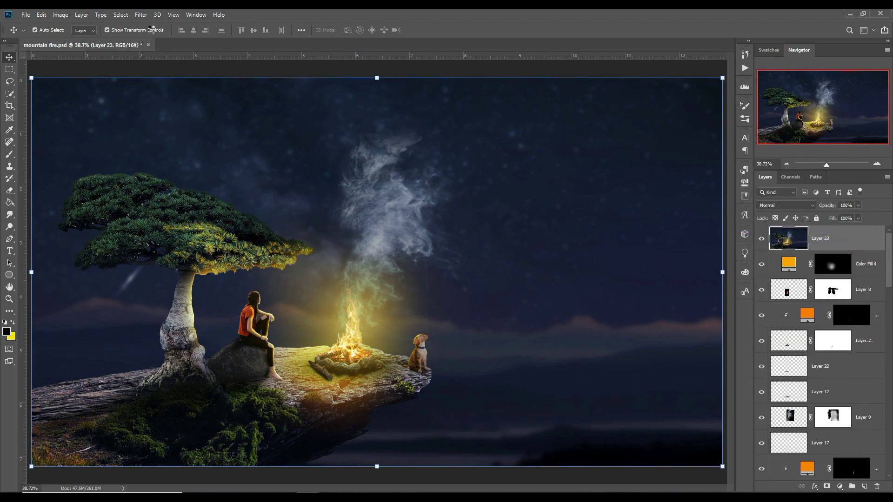
pyautogui.click(140, 15)
# Step: In the Camera Raw Filter set Exposure +0.15, Contrast +6, Shadows -8, Blacks -14, Saturation +8
pyautogui.click(161, 71)
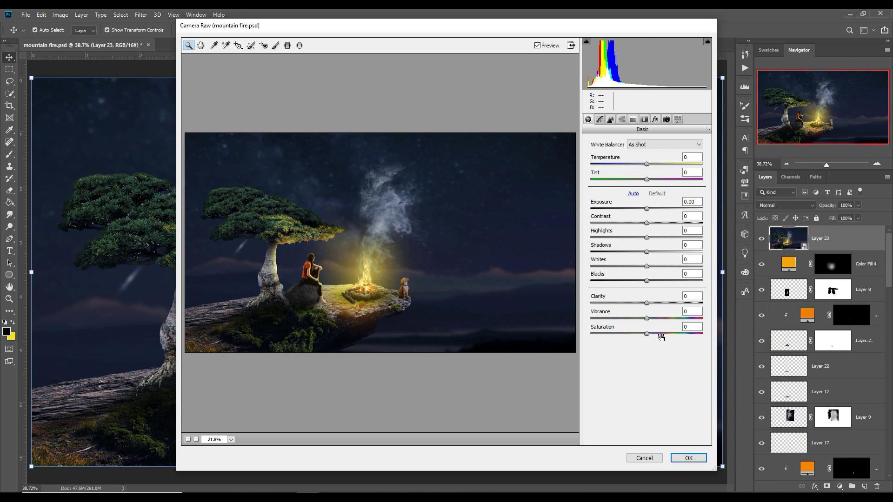
pyautogui.moveTo(647, 333); pyautogui.dragTo(651, 335)
pyautogui.click(647, 222)
pyautogui.moveTo(647, 223); pyautogui.dragTo(649, 209)
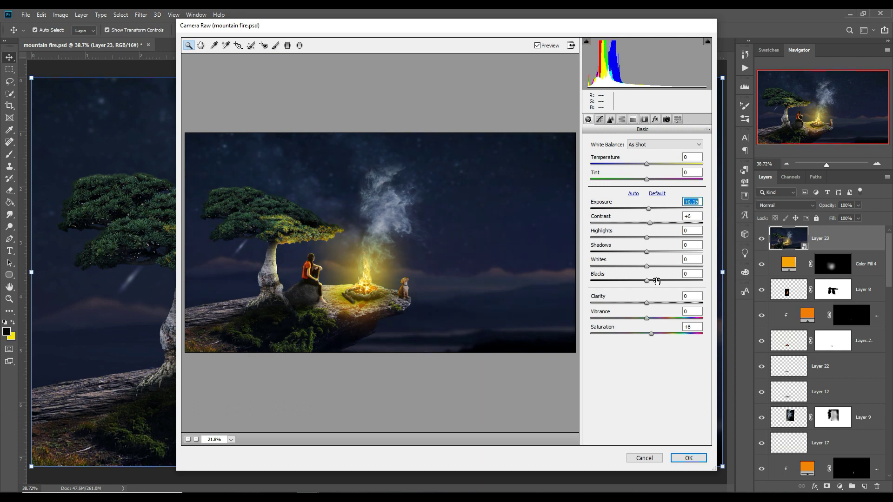
pyautogui.moveTo(647, 253); pyautogui.dragTo(642, 252)
pyautogui.click(647, 281)
pyautogui.moveTo(647, 281); pyautogui.dragTo(604, 281)
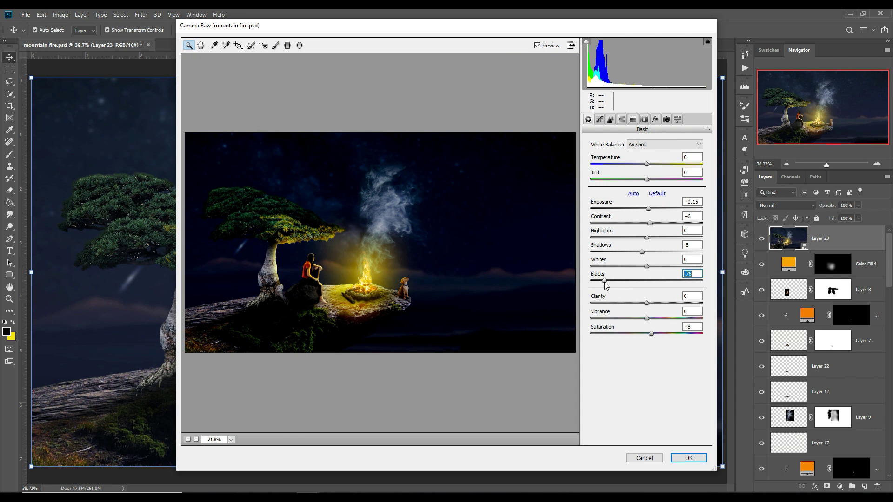
pyautogui.moveTo(604, 281); pyautogui.dragTo(641, 285)
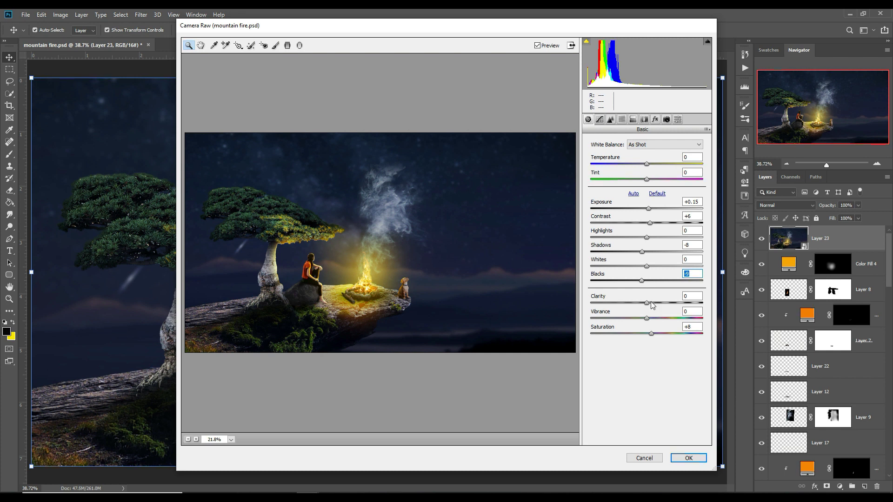
# Step: Raise the Tone Curve Lights to +12 and slightly boost the Highlights
pyautogui.click(601, 120)
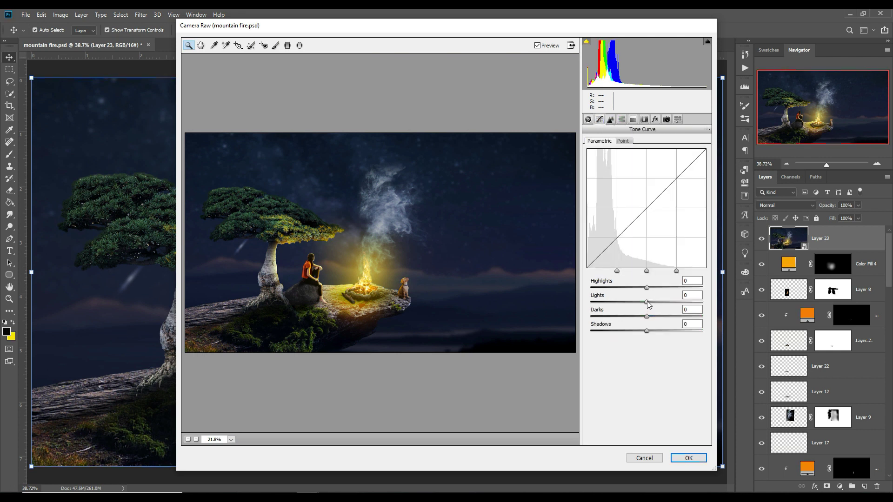
pyautogui.moveTo(648, 301); pyautogui.dragTo(654, 301)
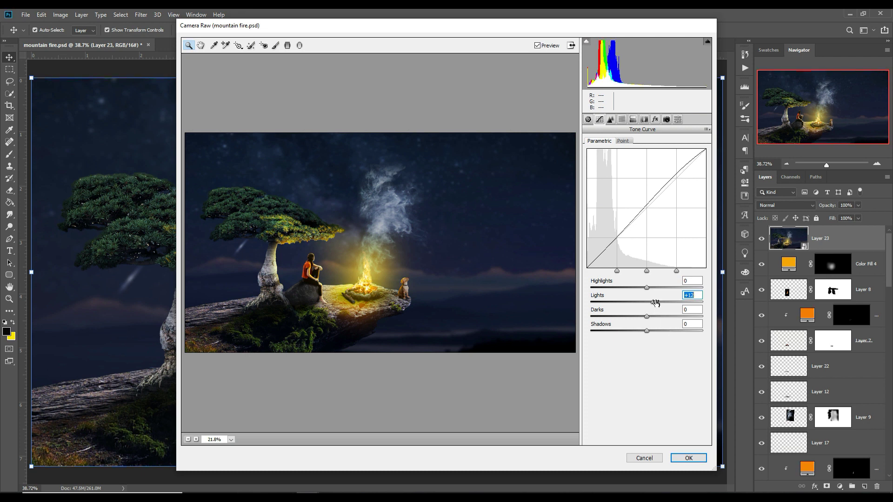
pyautogui.moveTo(646, 288)
pyautogui.mouseDown()
pyautogui.moveTo(587, 279)
pyautogui.moveTo(682, 281)
pyautogui.moveTo(625, 282)
pyautogui.moveTo(651, 289)
pyautogui.mouseUp()
pyautogui.click(621, 119)
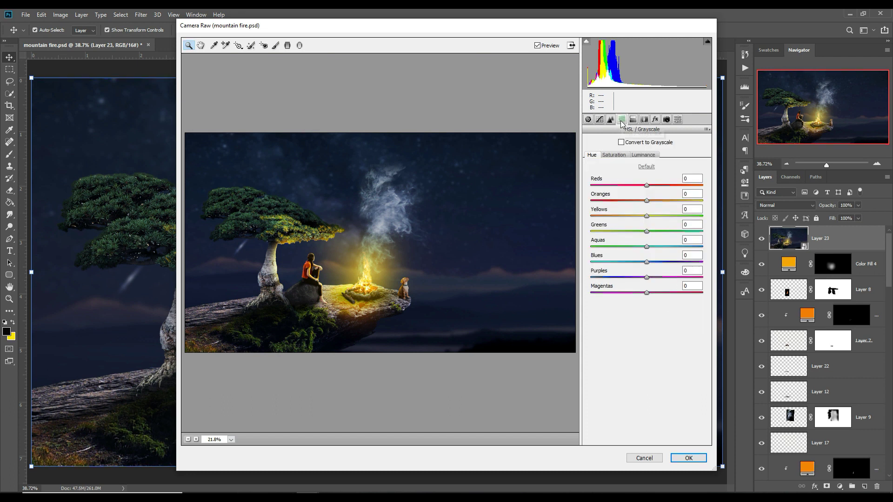
# Step: Set Sharpening Amount 42, Blues hue -12, Yellows saturation +13, and apply the Camera Raw grade
pyautogui.click(611, 120)
pyautogui.moveTo(591, 157); pyautogui.dragTo(622, 156)
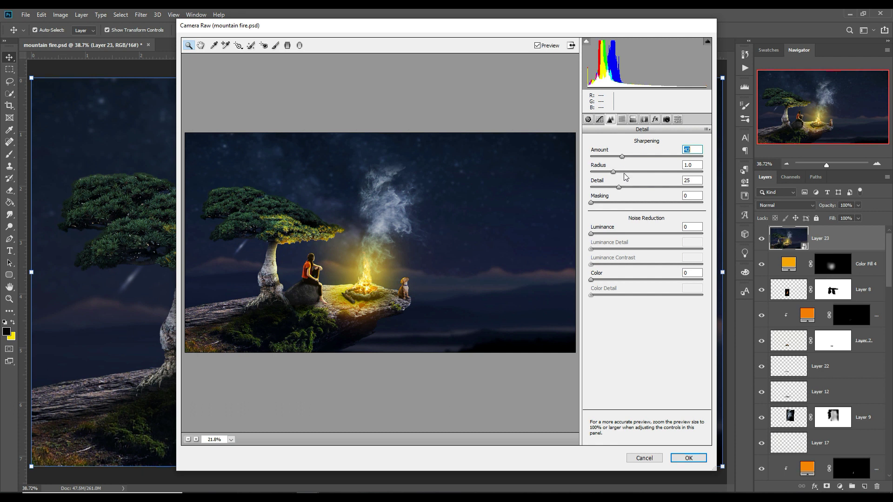
pyautogui.click(621, 119)
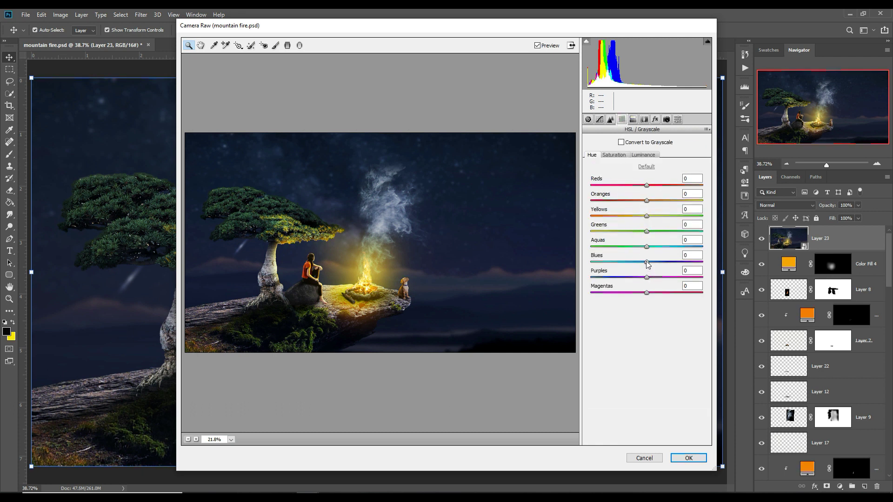
pyautogui.moveTo(647, 261); pyautogui.dragTo(629, 264)
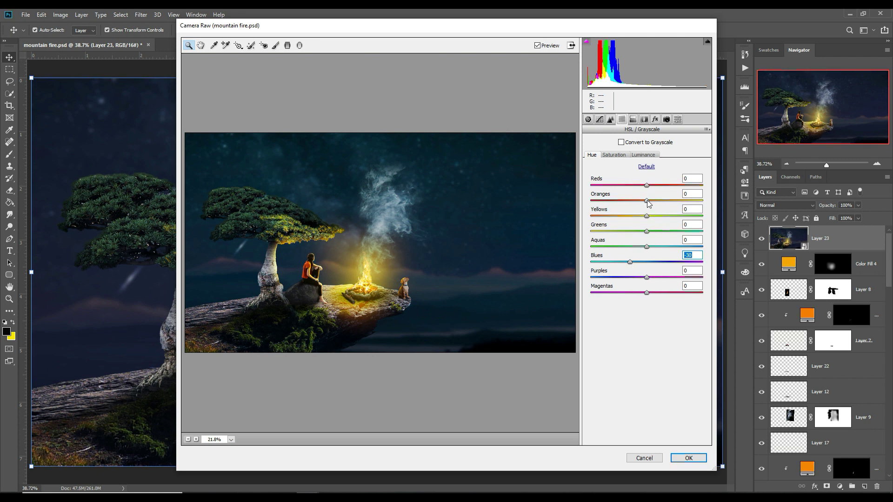
pyautogui.click(614, 156)
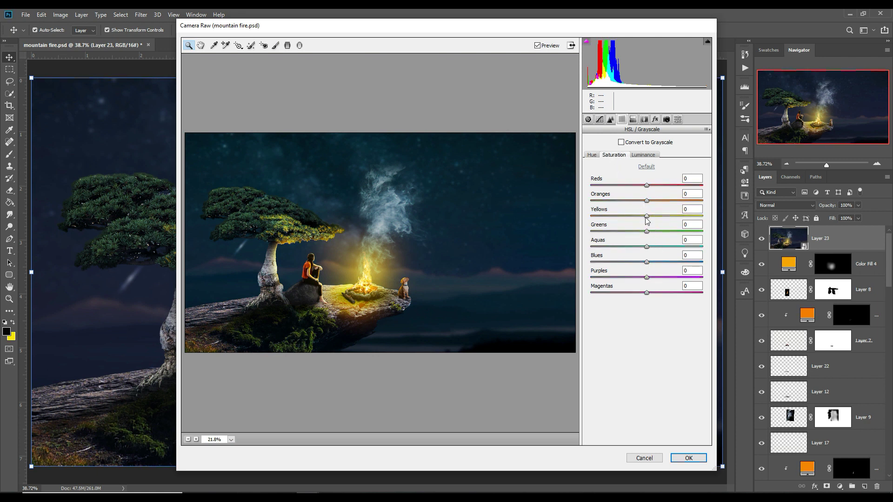
pyautogui.moveTo(649, 219); pyautogui.dragTo(653, 219)
pyautogui.moveTo(655, 219); pyautogui.dragTo(657, 219)
pyautogui.click(688, 458)
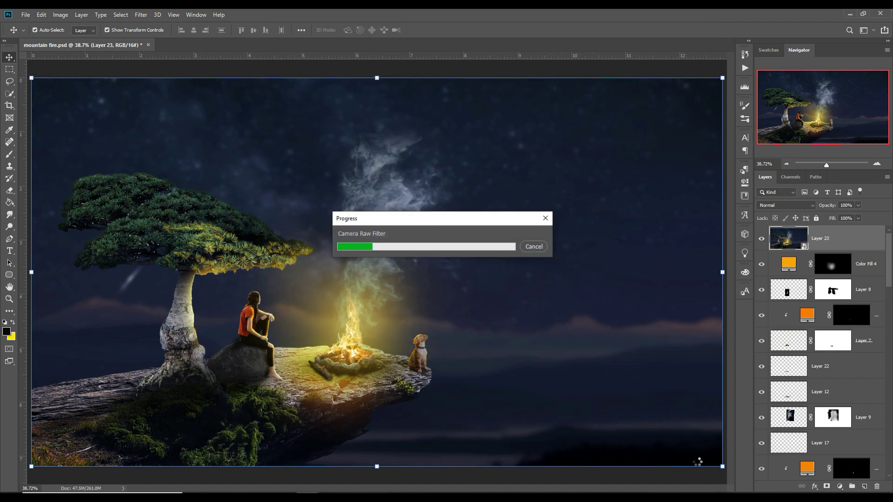